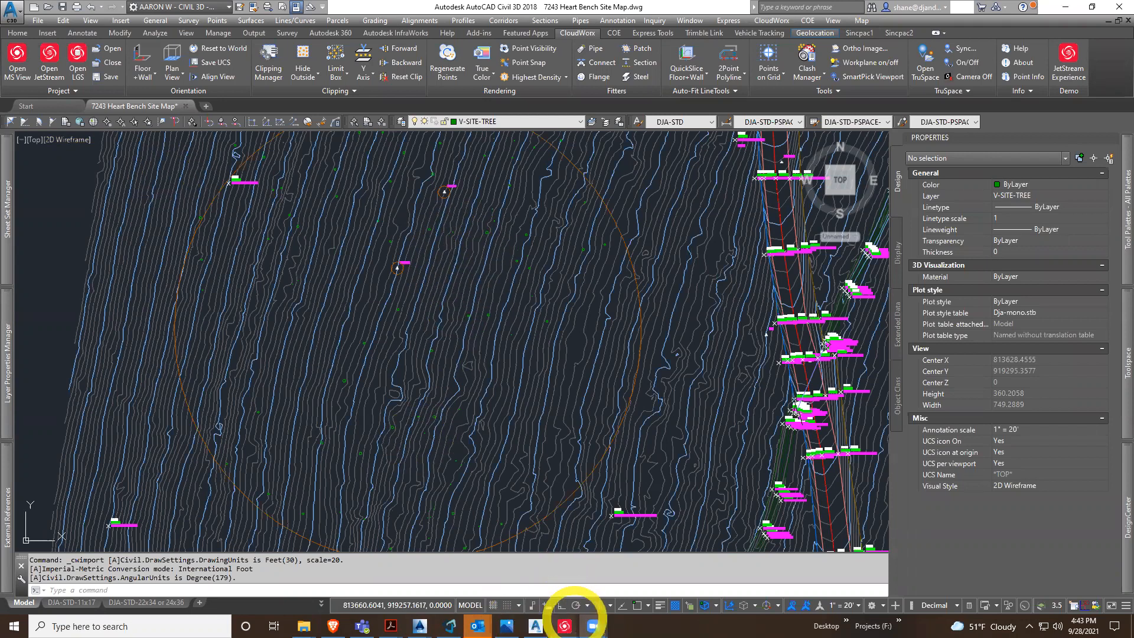
# Switch to Cyclone Navigator and select Unified View 1 in the final registration's Unified ModelSpace
pyautogui.moveTo(572, 607)
pyautogui.click(577, 569)
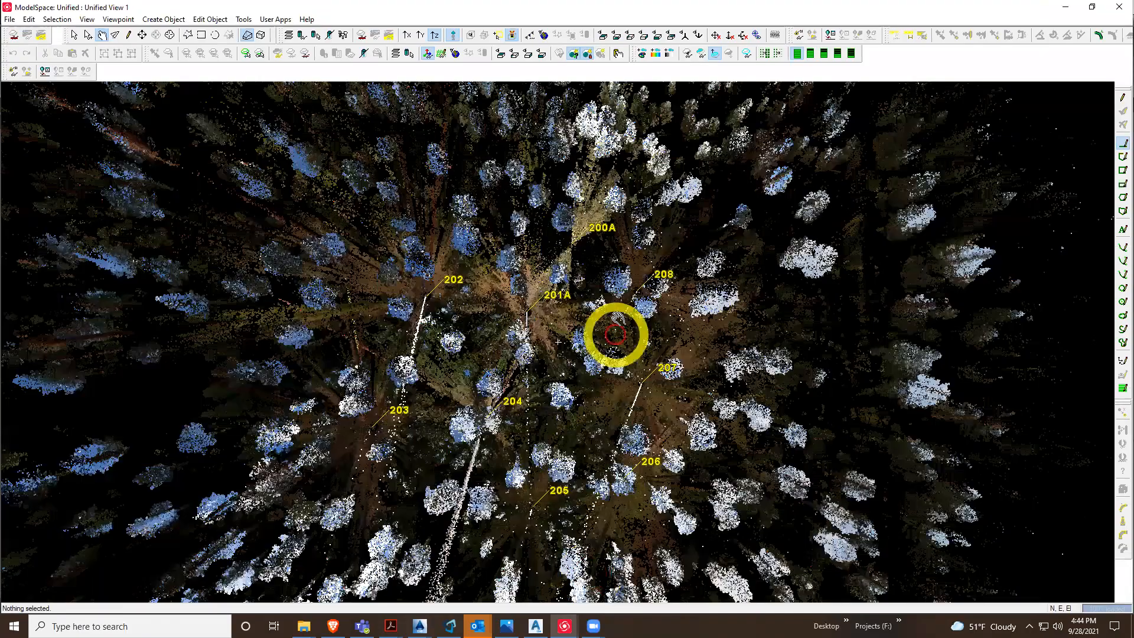
pyautogui.moveTo(564, 625)
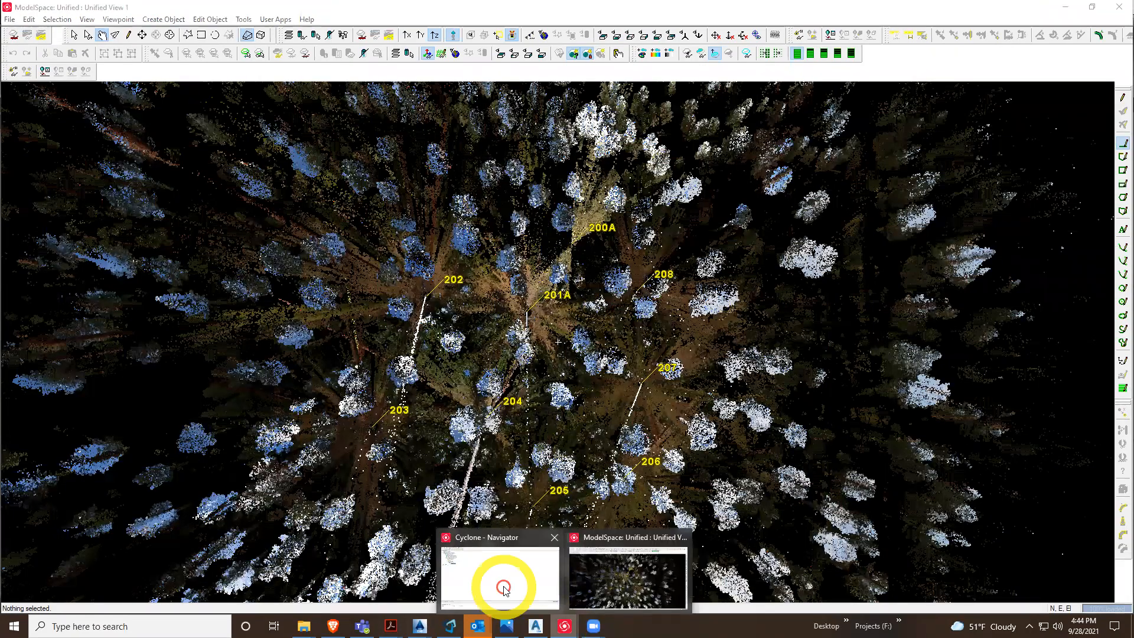
pyautogui.click(506, 596)
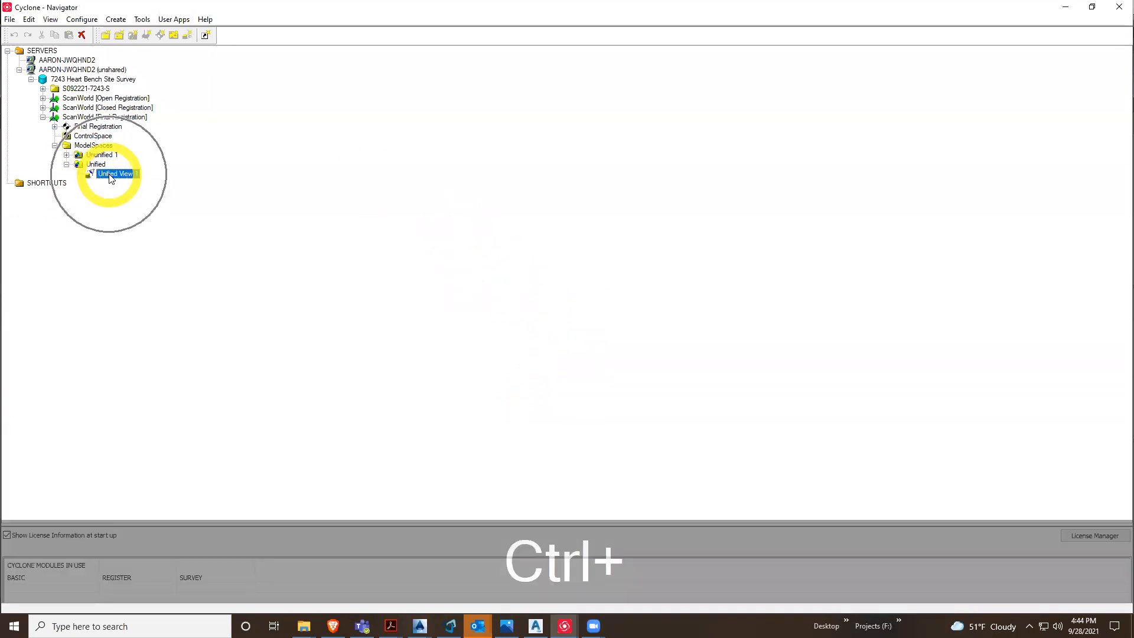
pyautogui.hotkey('ctrl', 'Escape')
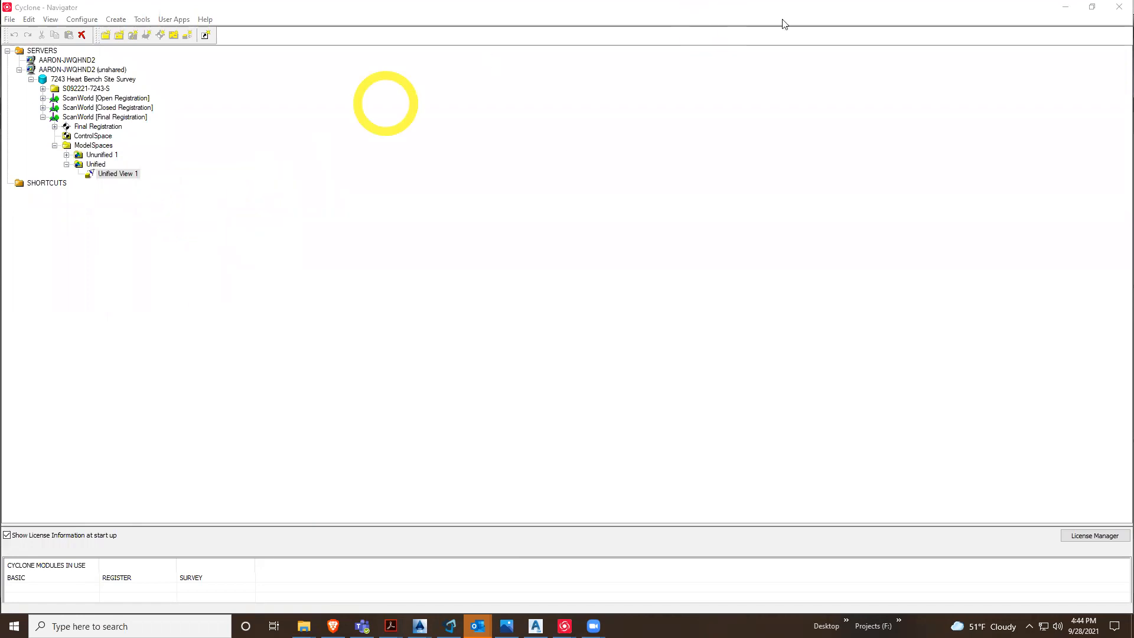
pyautogui.click(108, 174)
pyautogui.click(126, 174)
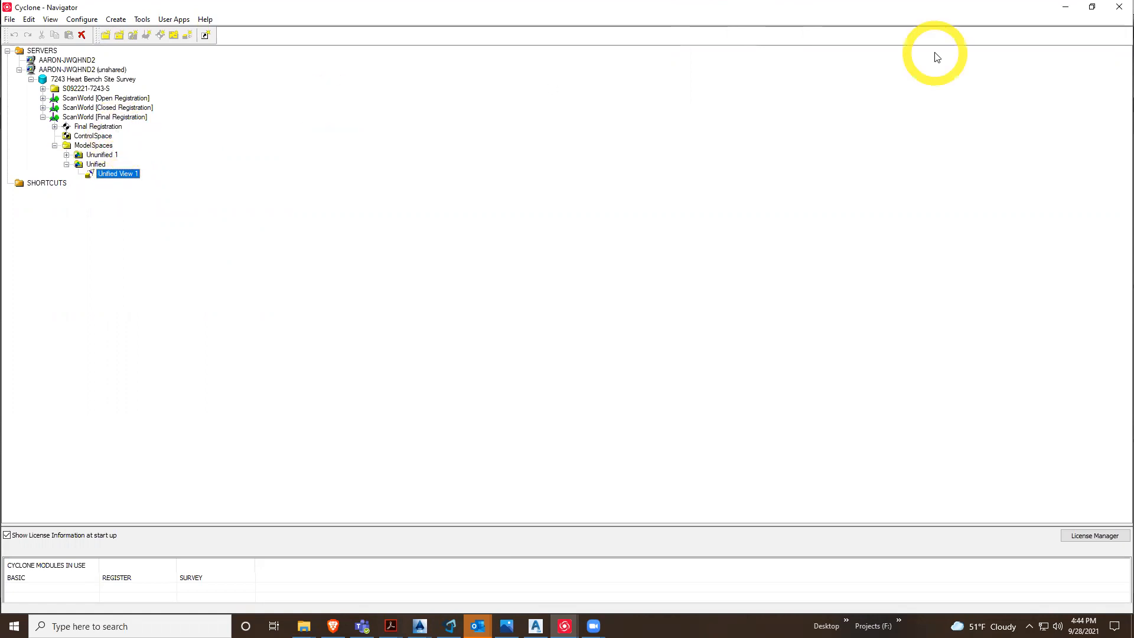
# Return to Civil 3D and check the CloudWorx for AutoCAD version information
pyautogui.click(1073, 8)
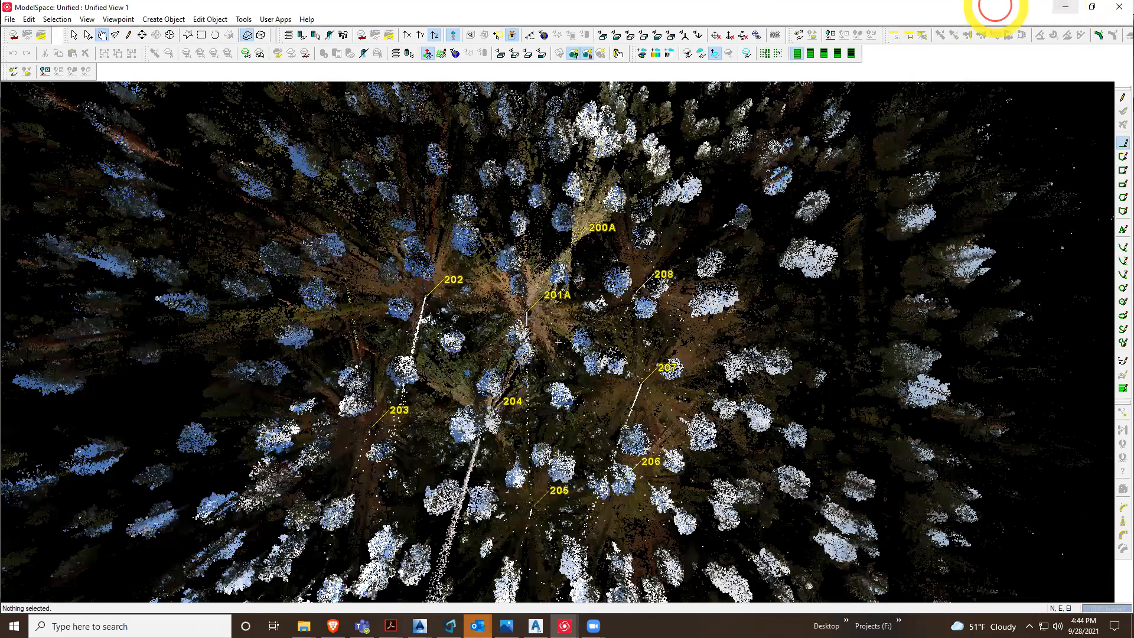
pyautogui.click(639, 319)
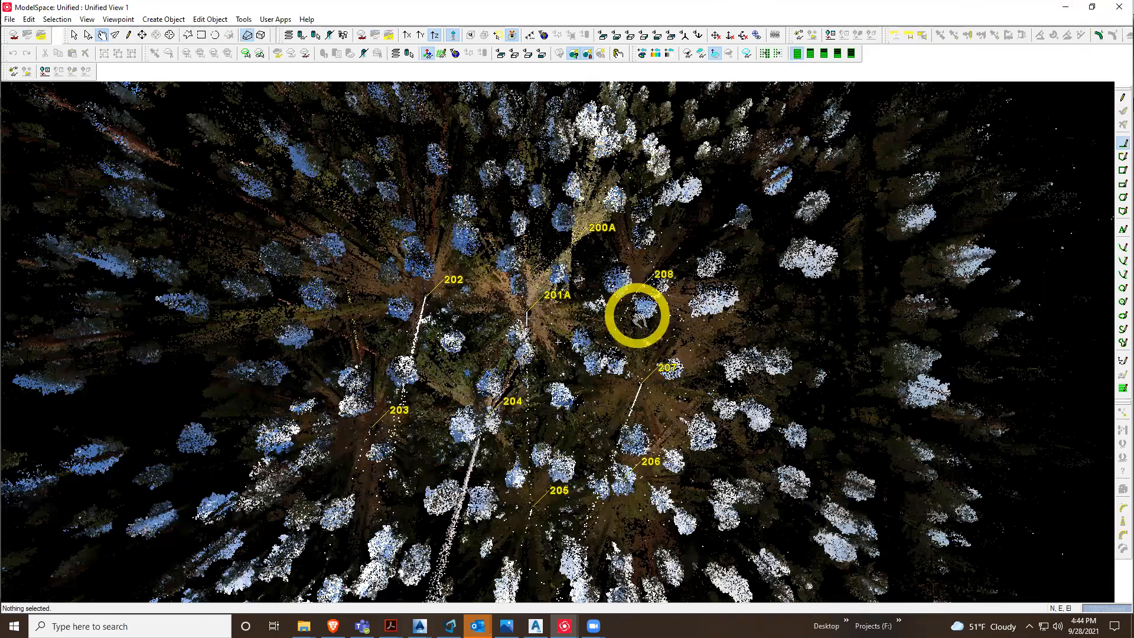
pyautogui.click(1065, 8)
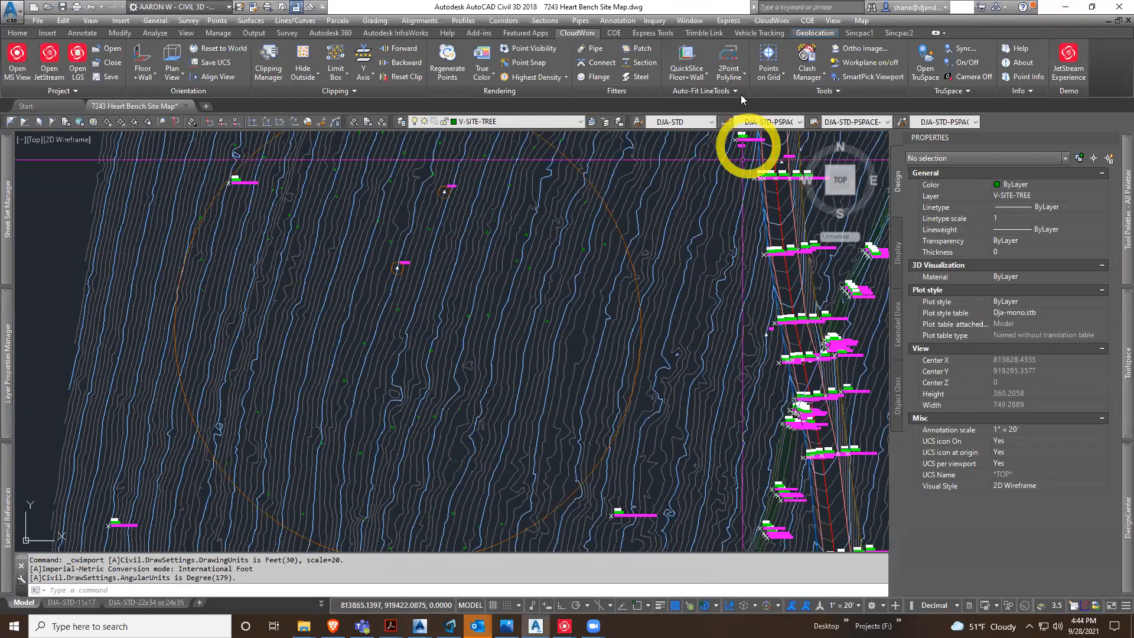
pyautogui.click(576, 35)
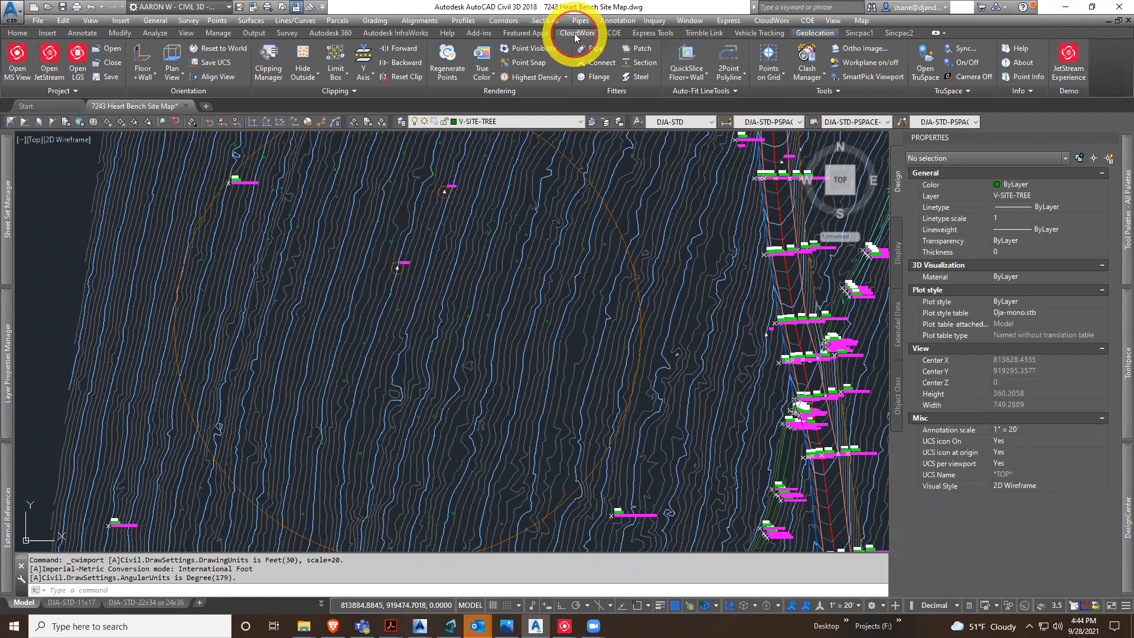
pyautogui.click(1025, 64)
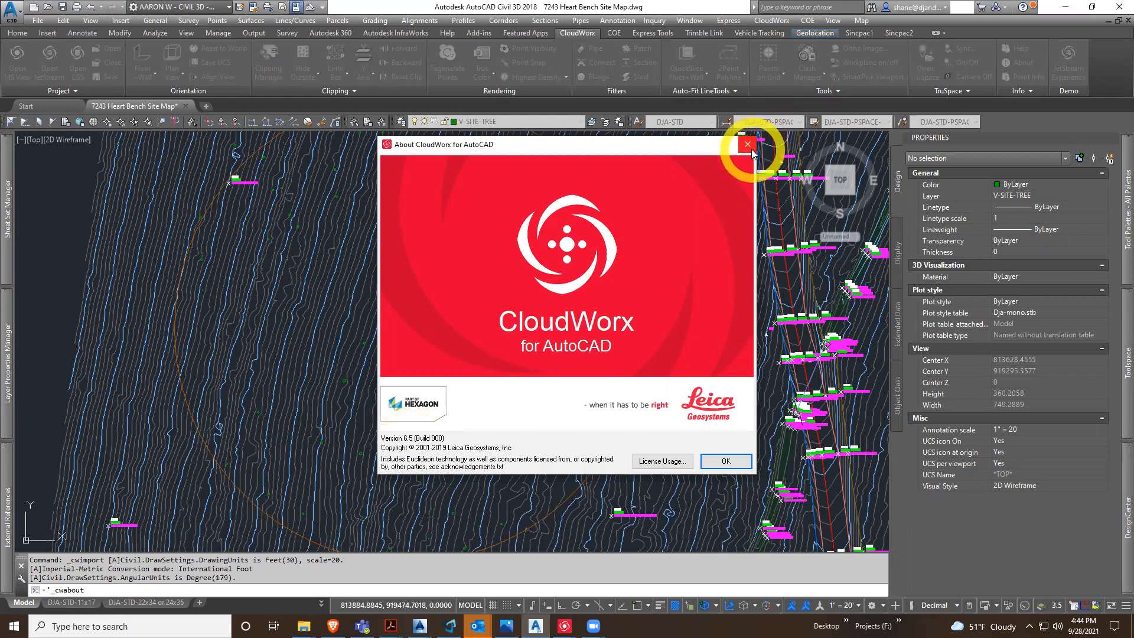
pyautogui.moveTo(728, 152); pyautogui.dragTo(720, 154)
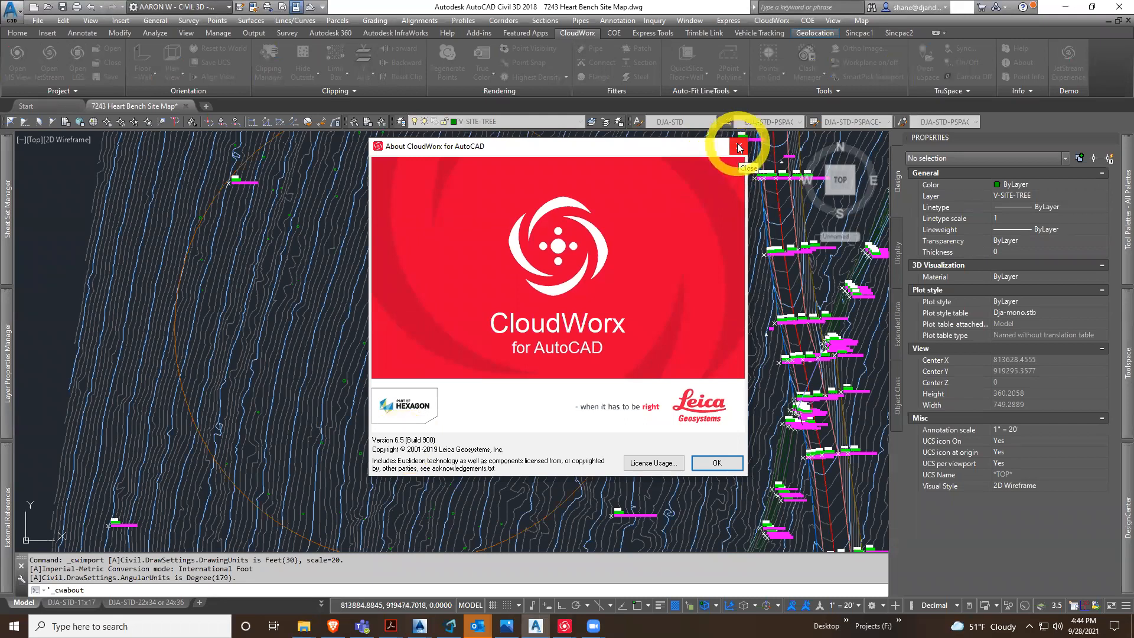
pyautogui.click(738, 147)
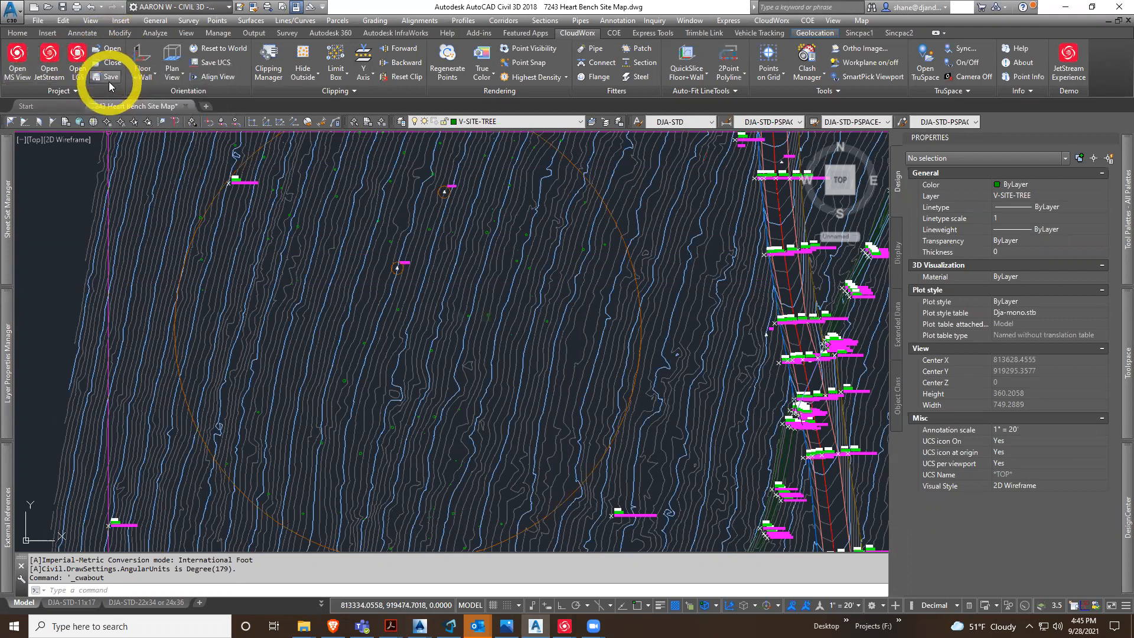
# Open the ModelSpace view Unified View 1 from the 7243 Heart Bench Site Survey database's final registration, using feet
pyautogui.click(18, 63)
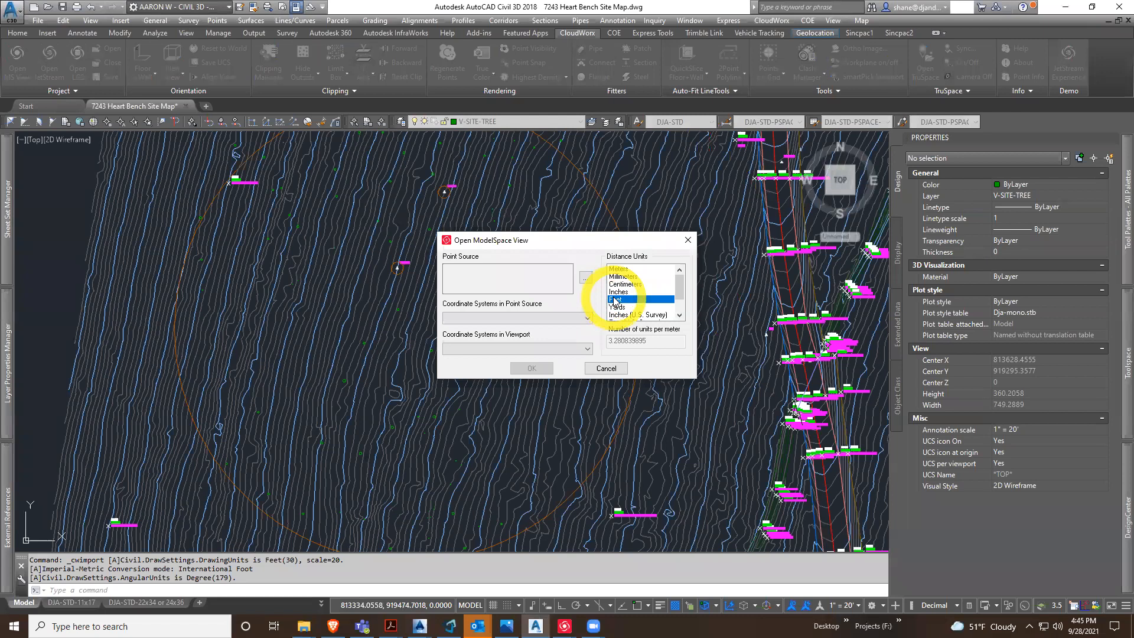
pyautogui.click(585, 277)
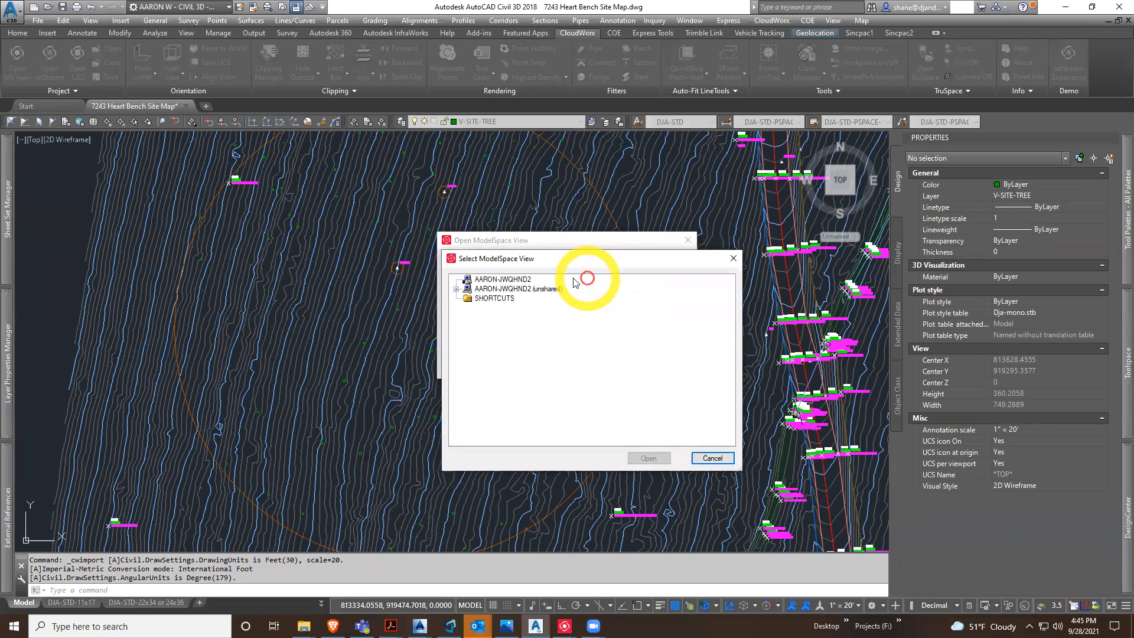
pyautogui.click(456, 289)
pyautogui.click(493, 298)
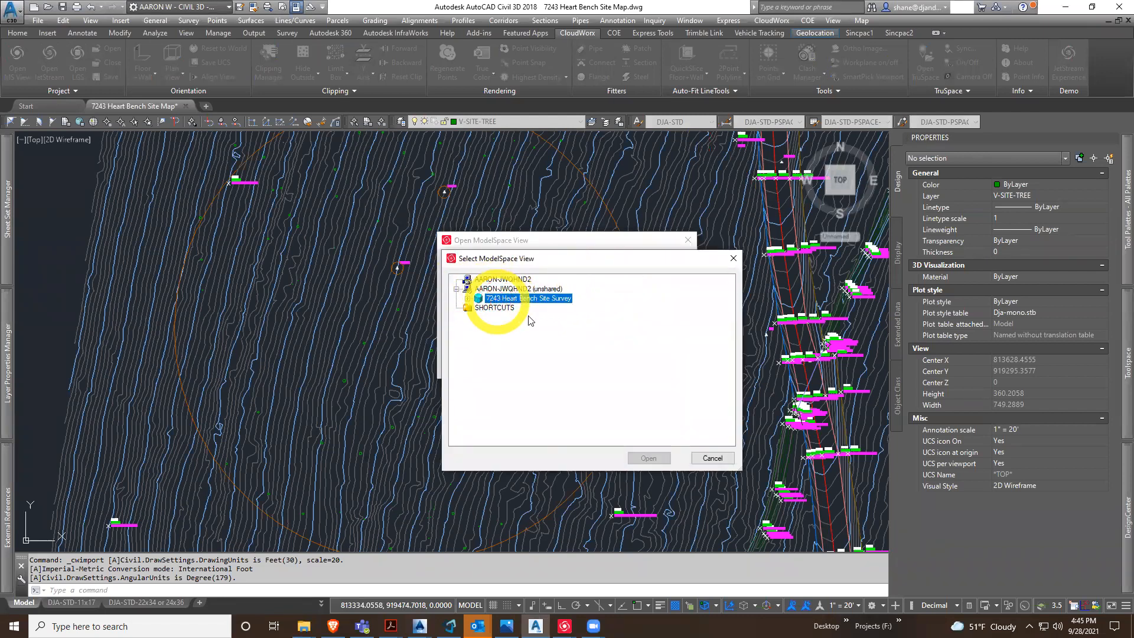
pyautogui.click(467, 298)
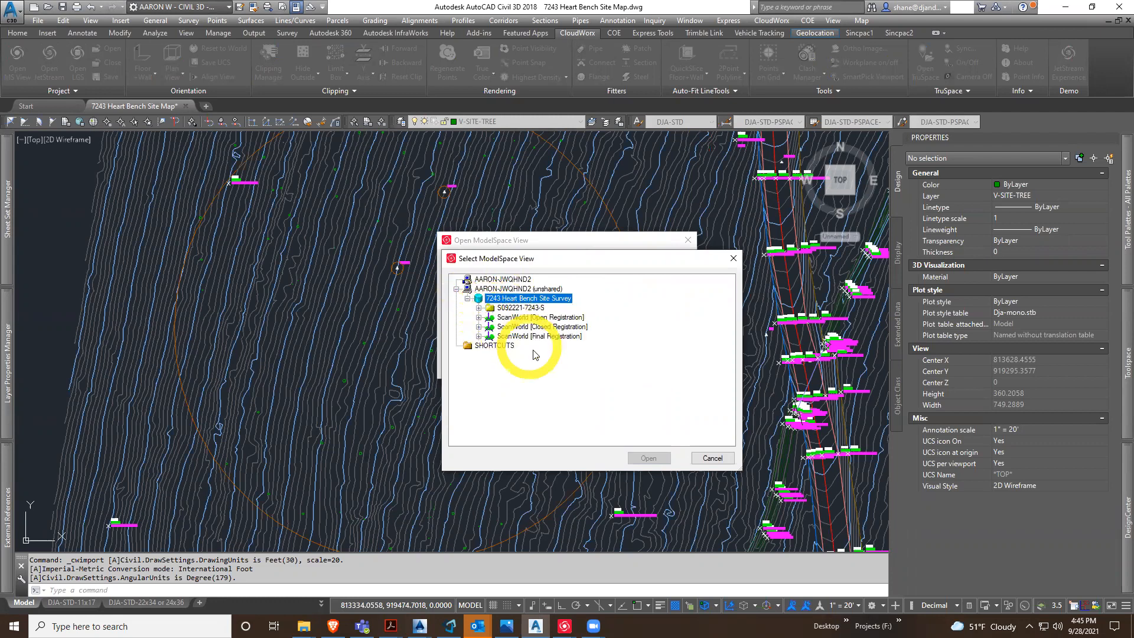
pyautogui.doubleClick(552, 336)
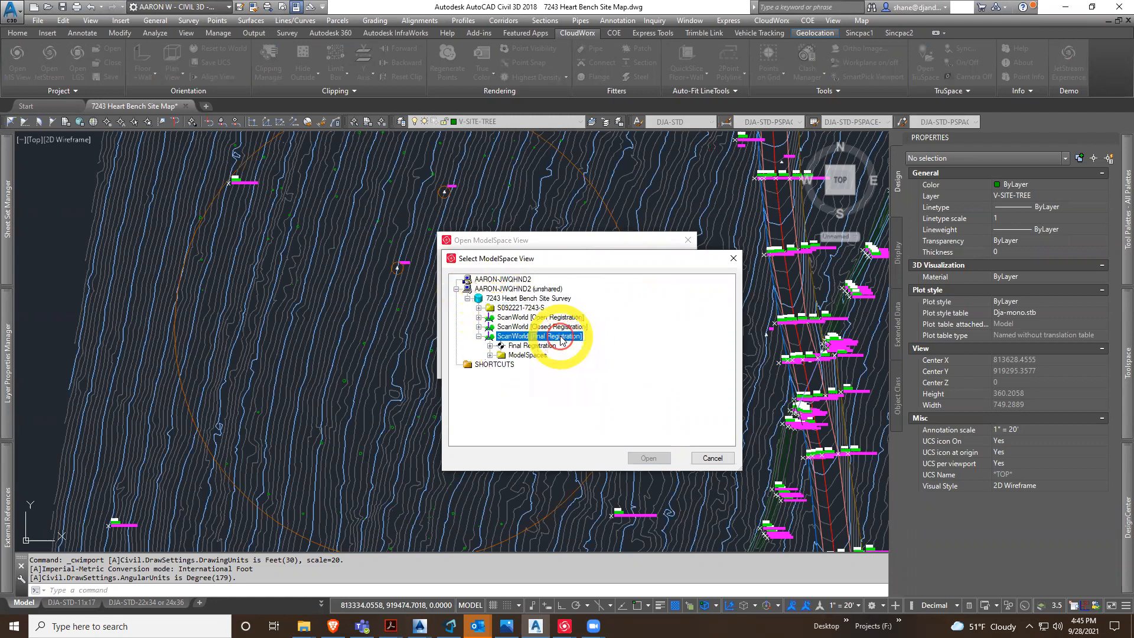
pyautogui.doubleClick(529, 356)
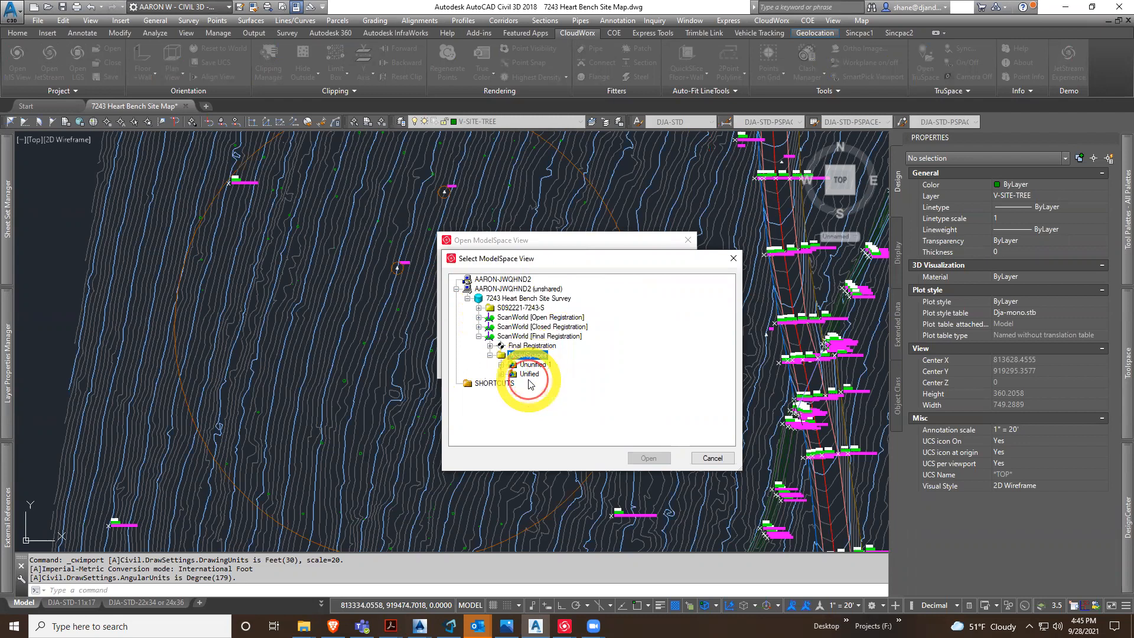
pyautogui.doubleClick(529, 373)
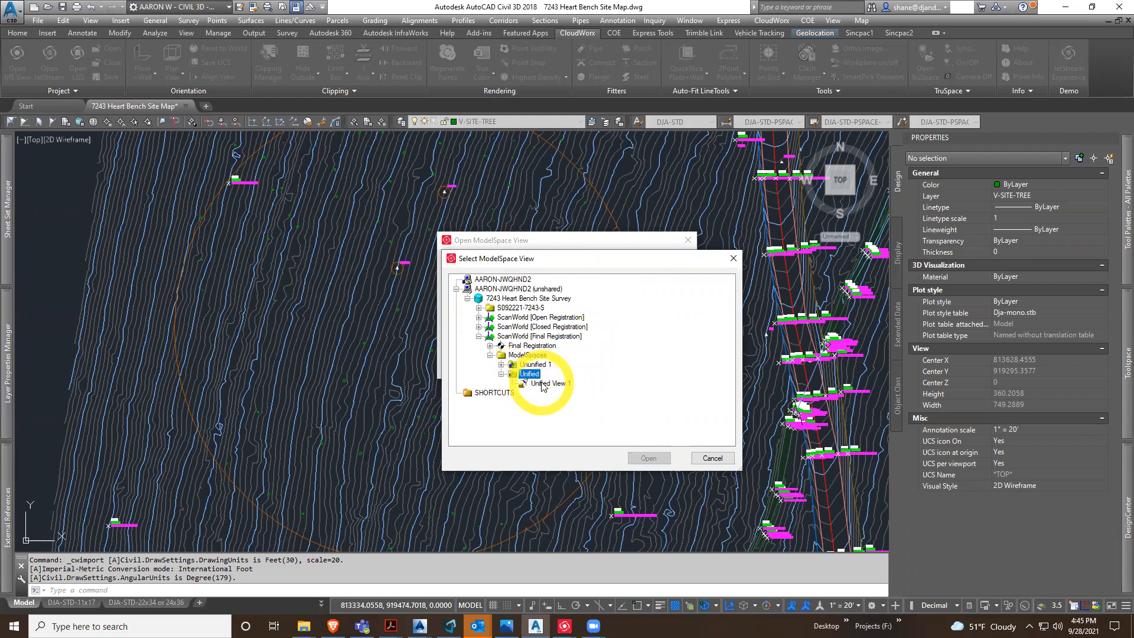
pyautogui.click(545, 384)
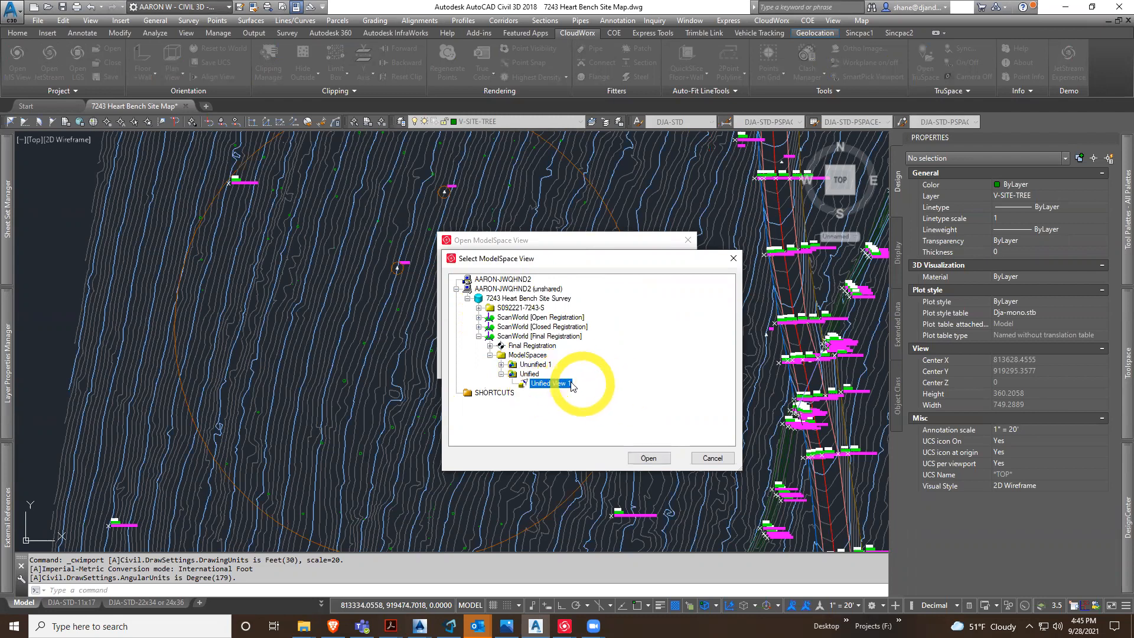
pyautogui.click(657, 459)
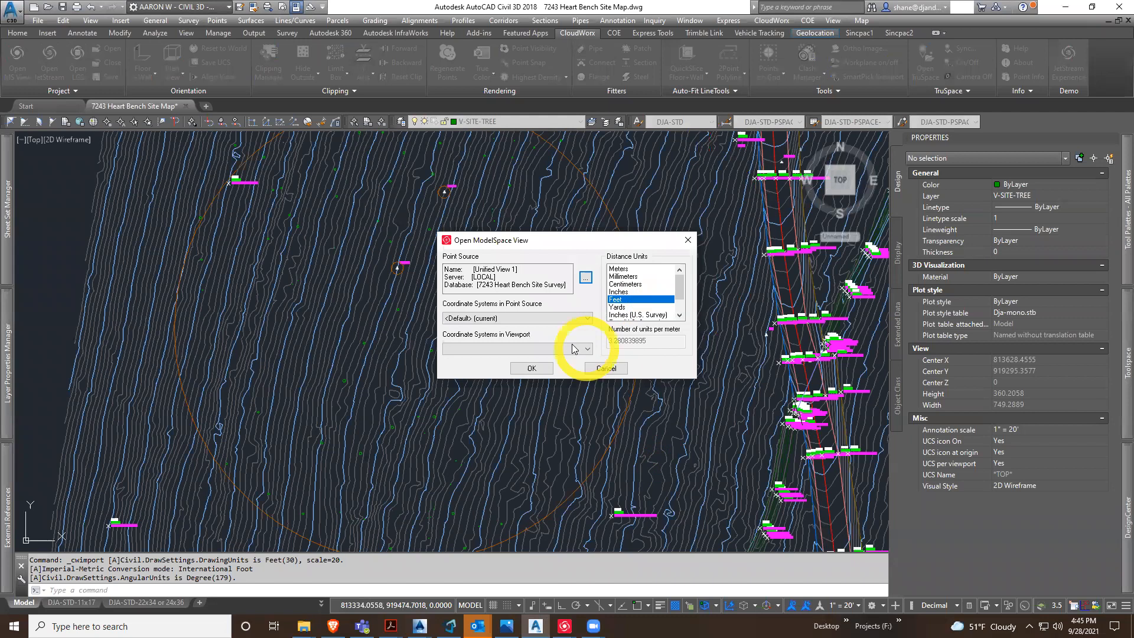
pyautogui.click(544, 368)
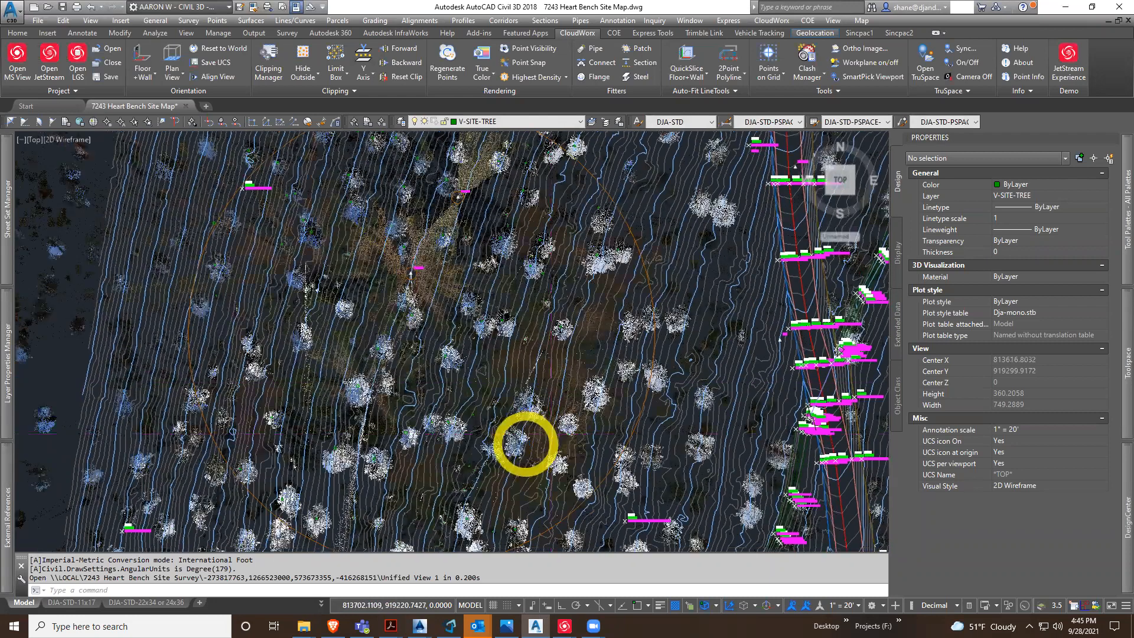
# Try the Intensity color mode on the point cloud and return it to True Color
pyautogui.scroll(2, 491, 427)
pyautogui.scroll(4, 542, 322)
pyautogui.moveTo(547, 329); pyautogui.dragTo(583, 452, button='middle')
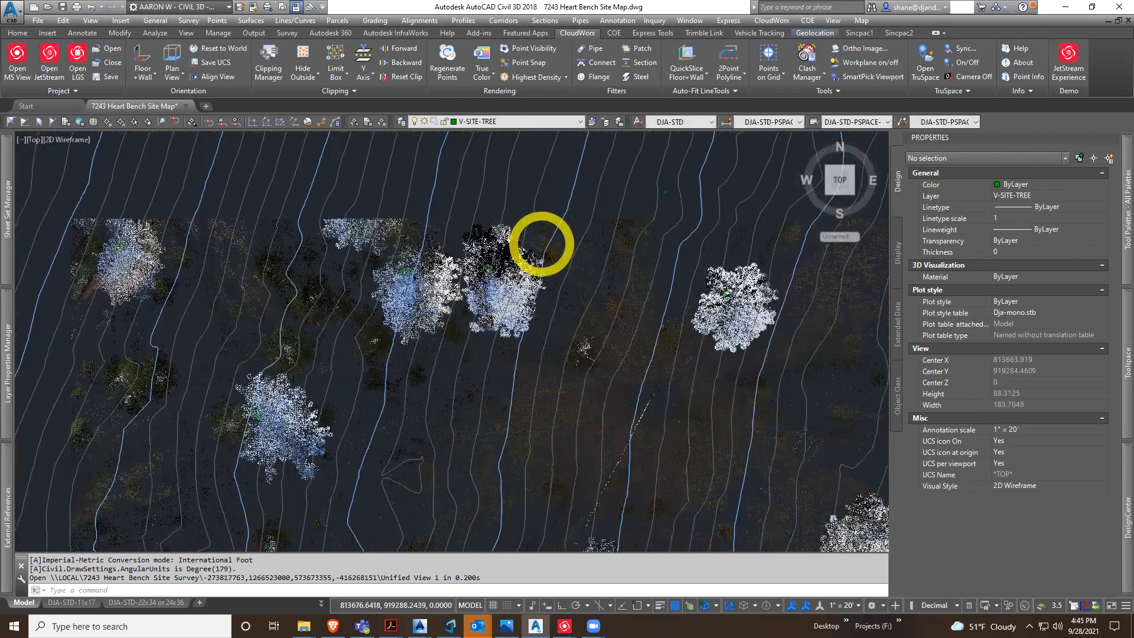
pyautogui.click(491, 74)
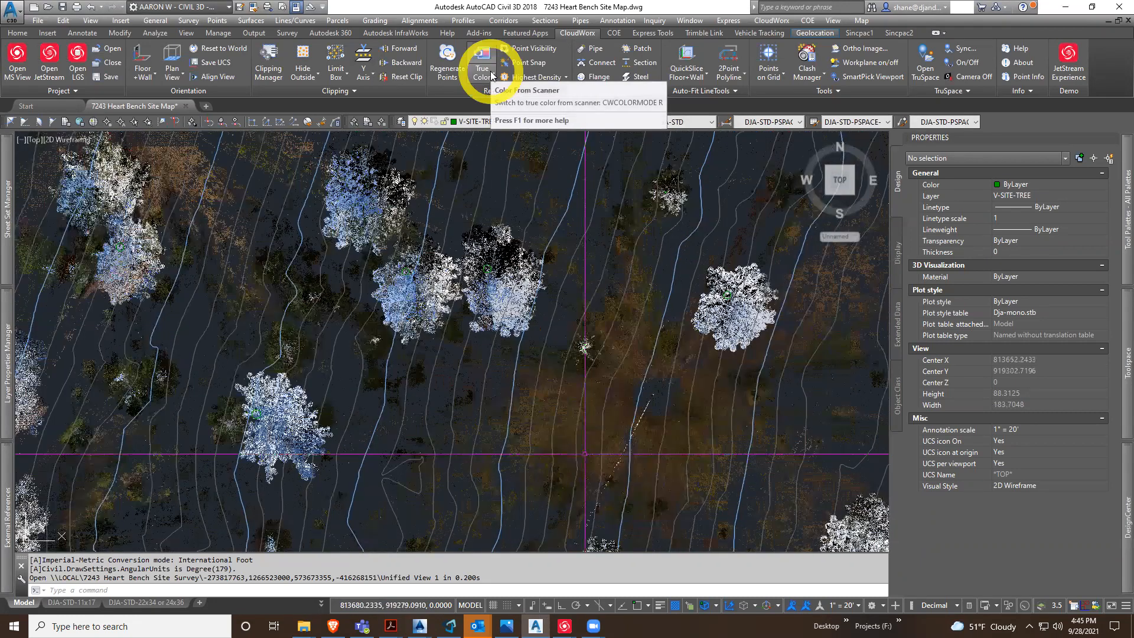
pyautogui.click(491, 74)
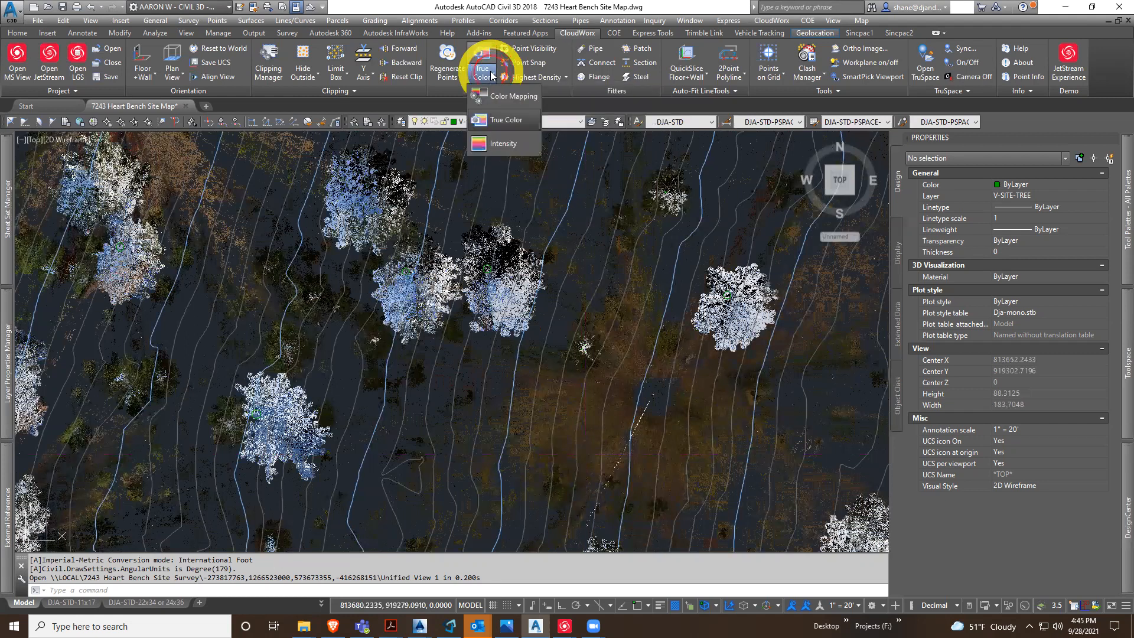
pyautogui.click(500, 133)
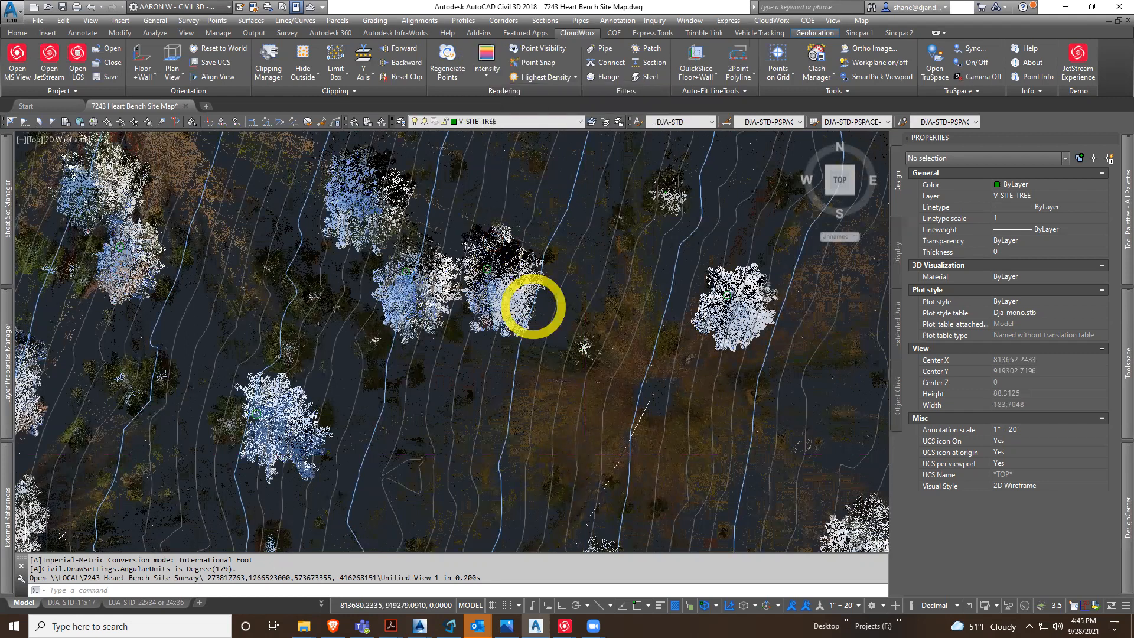
pyautogui.click(486, 68)
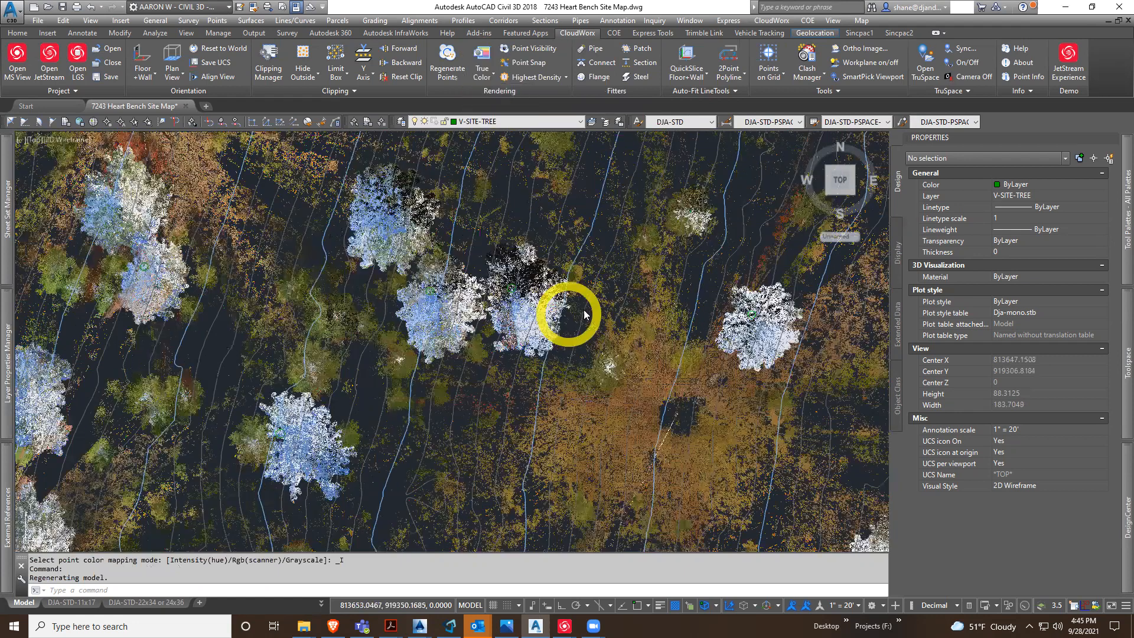
pyautogui.press('Escape')
# Turn the point cloud's visibility off and back on
pyautogui.moveTo(571, 321); pyautogui.dragTo(593, 335, button='middle')
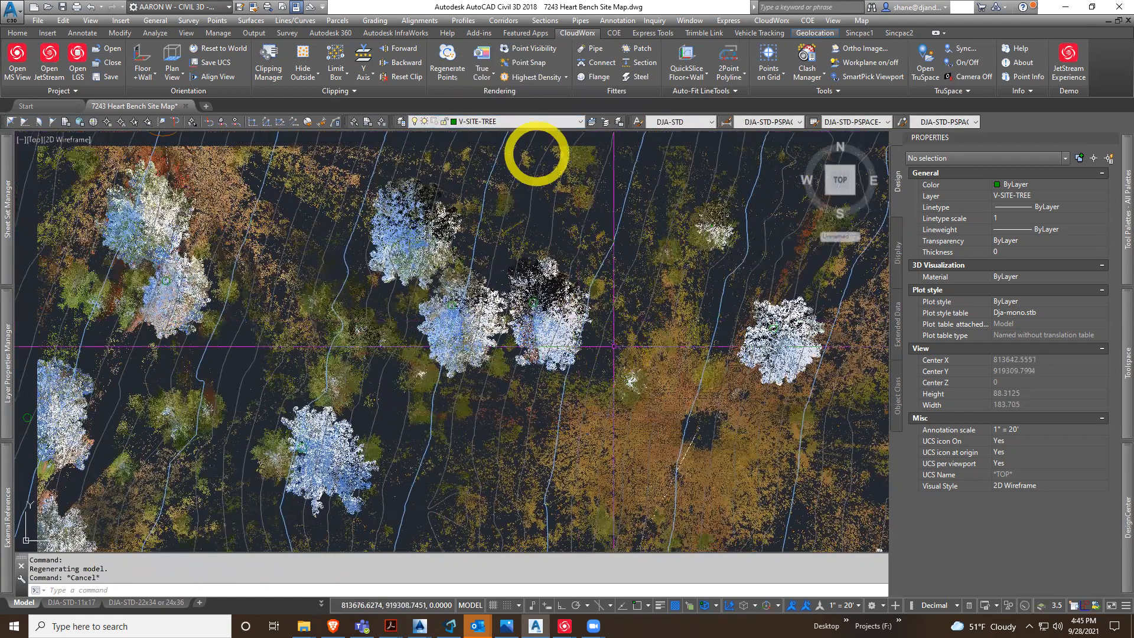
pyautogui.click(527, 49)
pyautogui.moveTo(539, 263); pyautogui.dragTo(582, 311, button='middle')
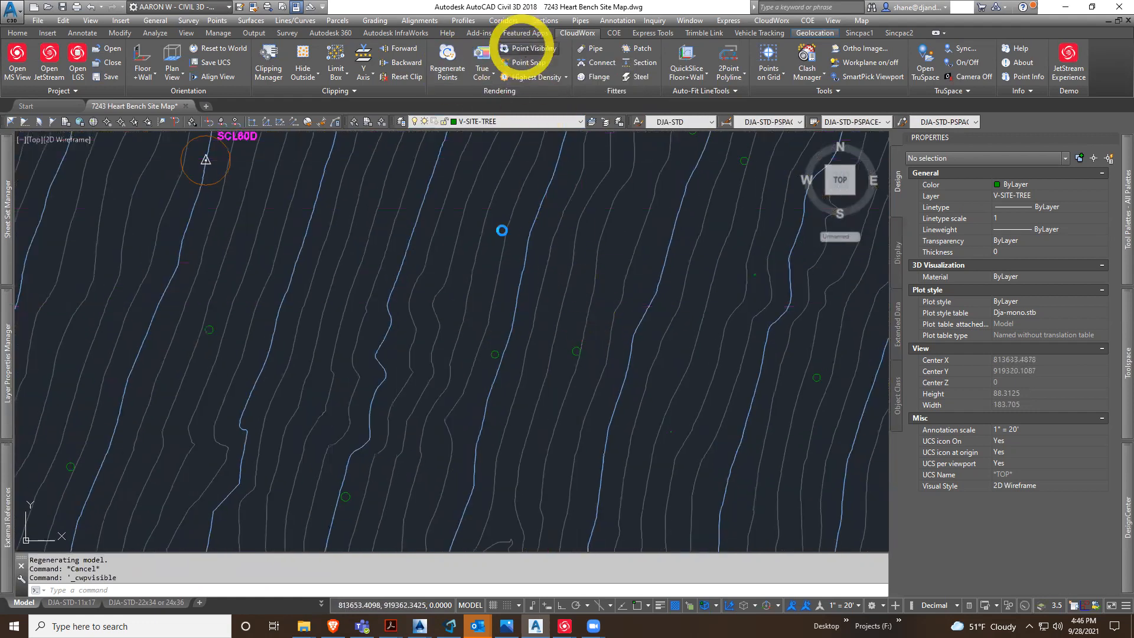
pyautogui.click(526, 50)
# Regenerate the points around the two central trees and set the point cloud to Highest Density
pyautogui.scroll(4, 515, 355)
pyautogui.scroll(5, 519, 356)
pyautogui.moveTo(504, 413); pyautogui.dragTo(539, 438, button='middle')
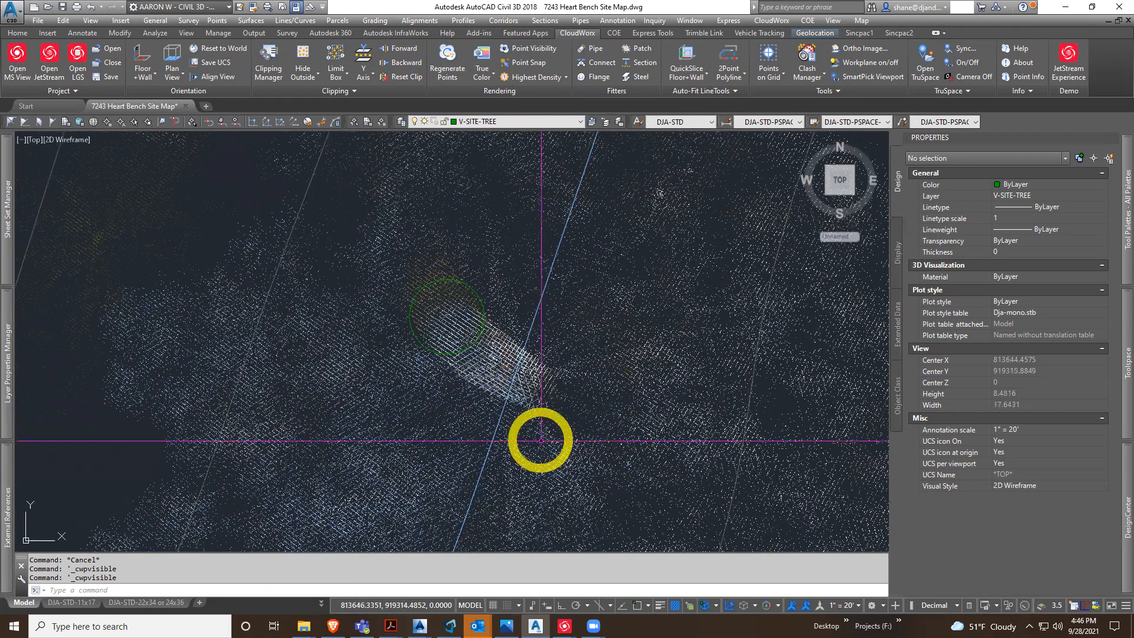
pyautogui.scroll(-5, 470, 295)
pyautogui.click(457, 57)
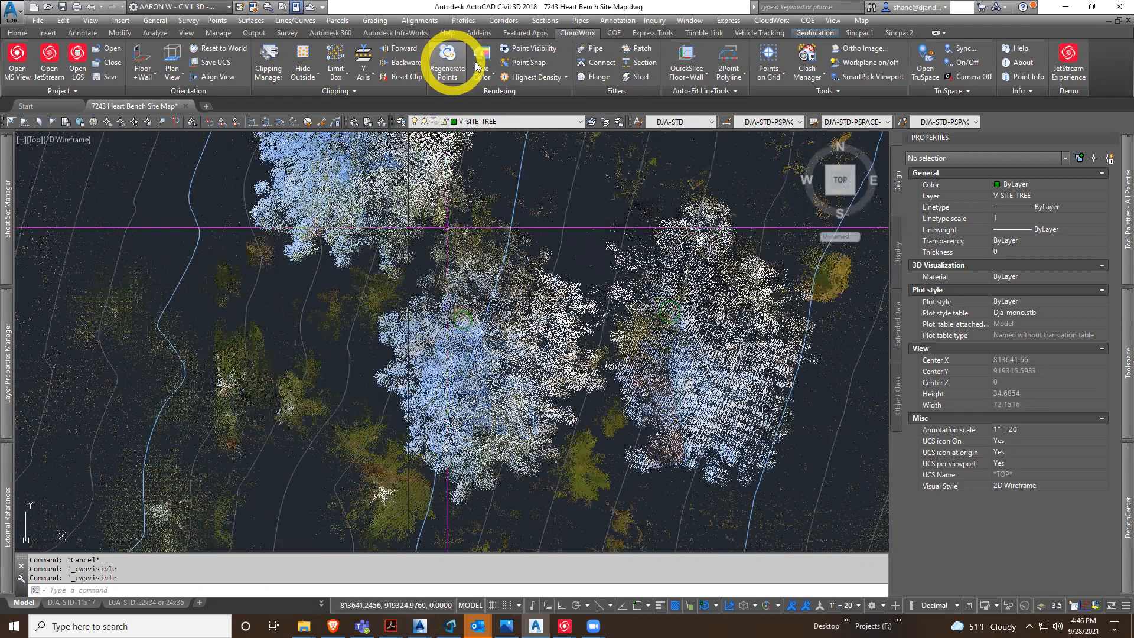
pyautogui.click(565, 78)
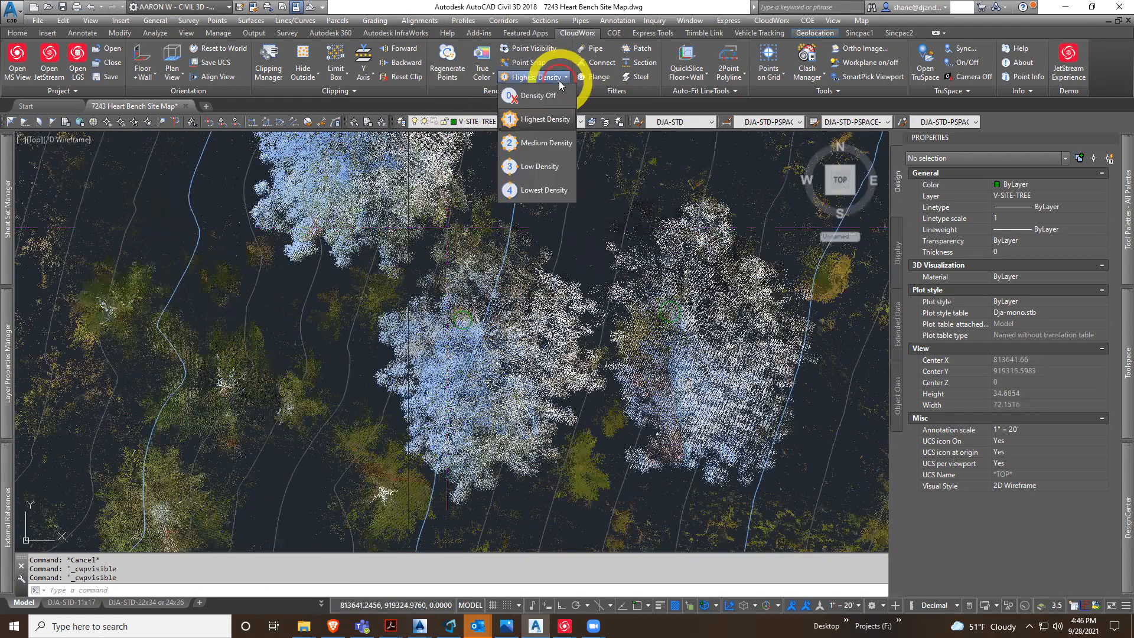
pyautogui.click(545, 119)
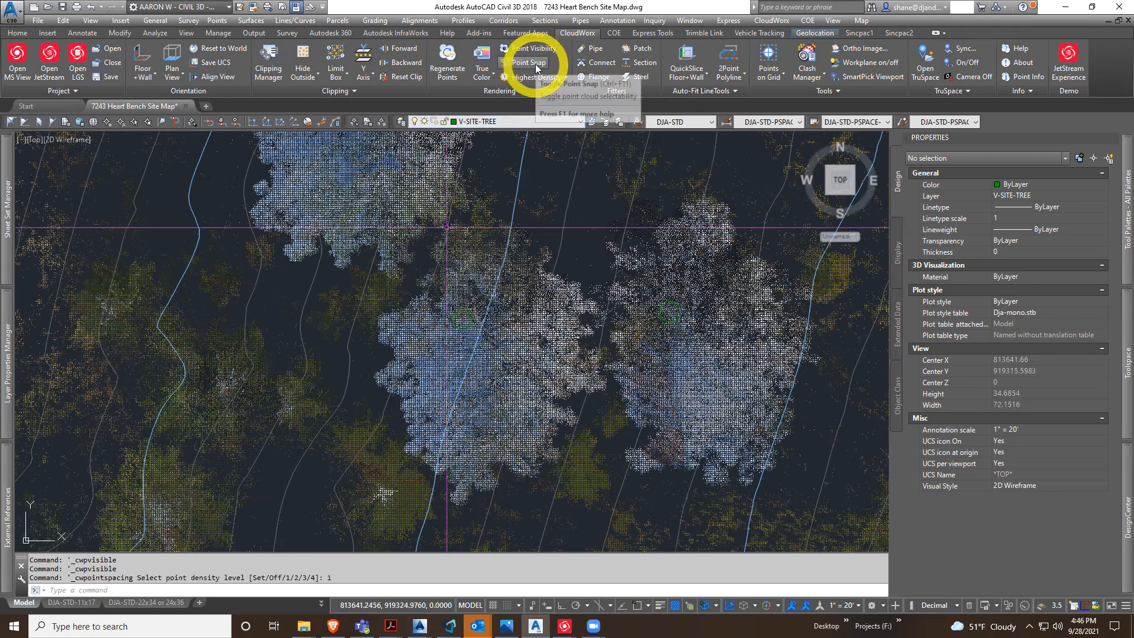
pyautogui.click(535, 64)
pyautogui.write('PL')
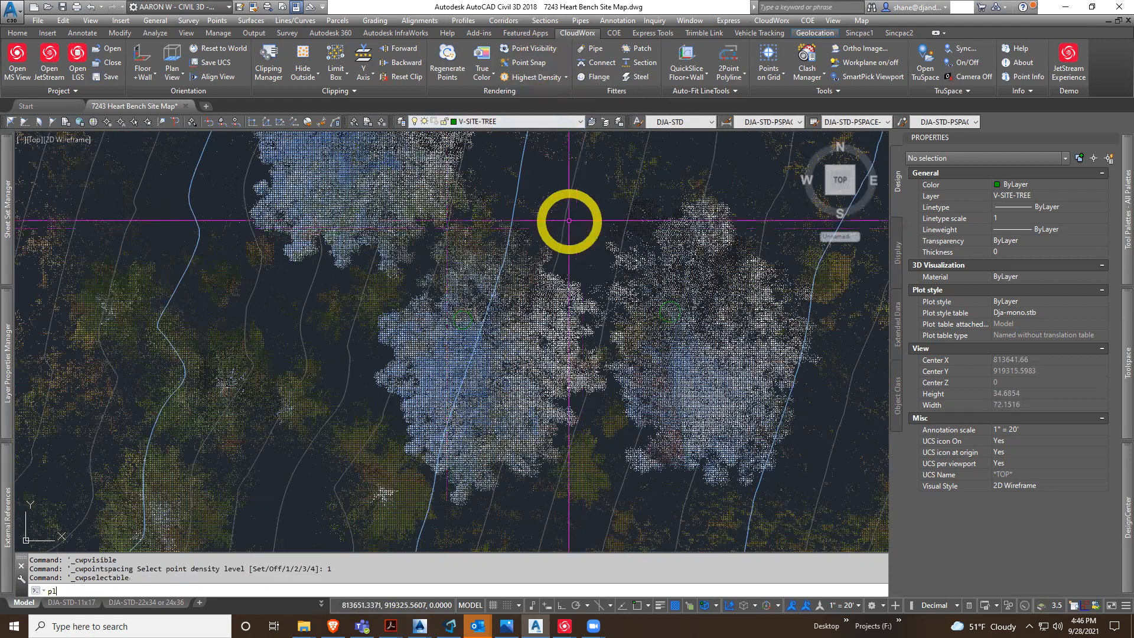
pyautogui.press('Return')
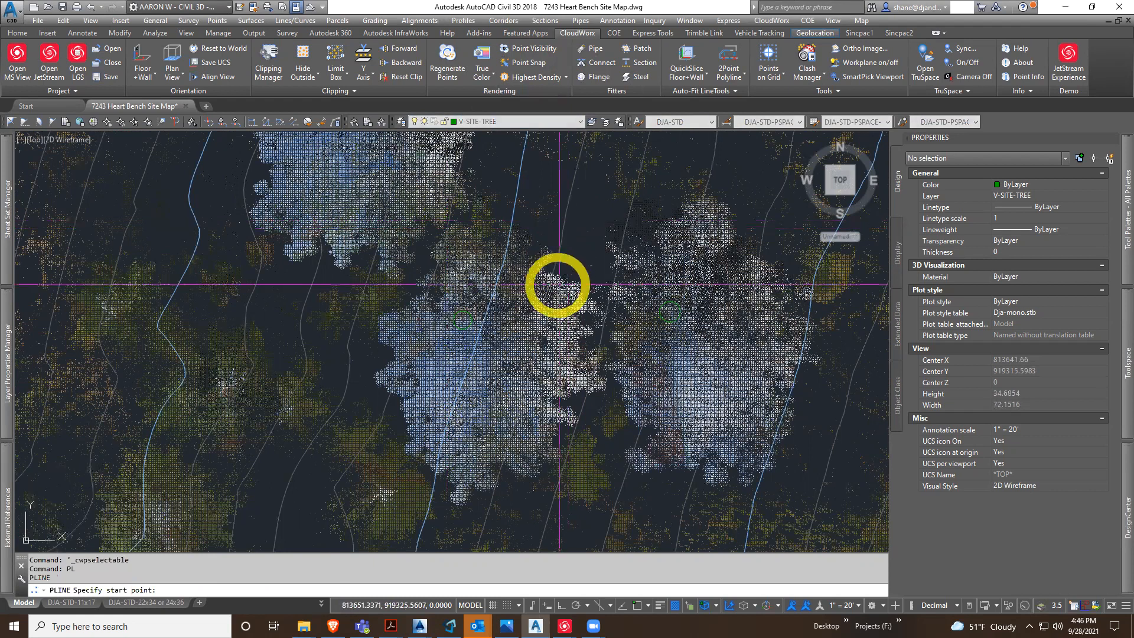
pyautogui.scroll(4, 574, 282)
pyautogui.press('F3')
pyautogui.press('F3')
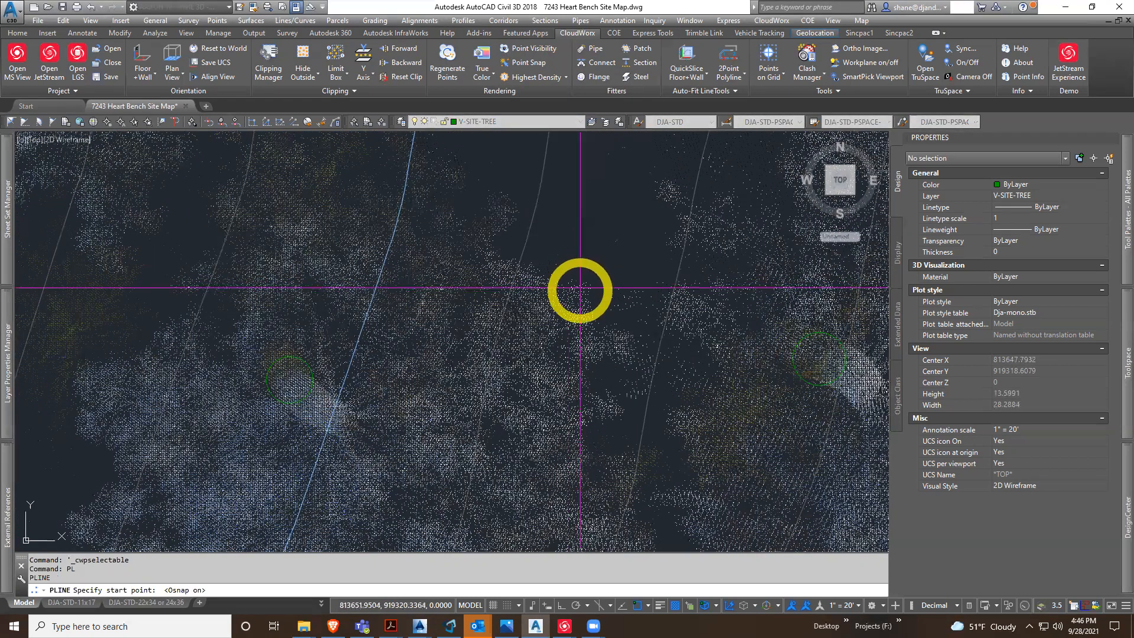
pyautogui.click(526, 64)
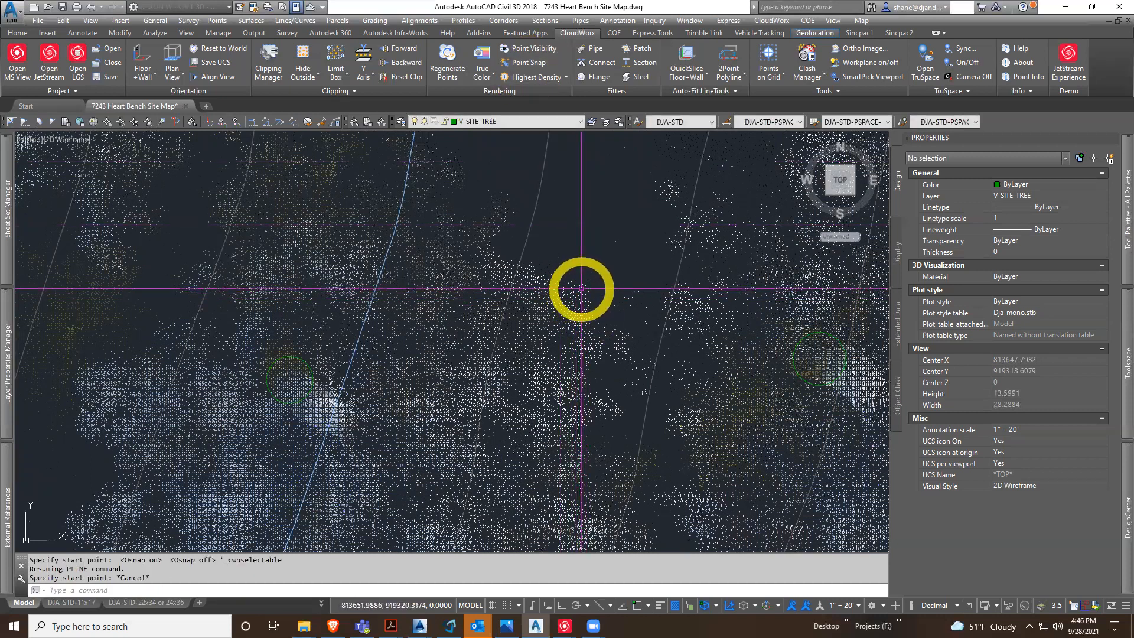
pyautogui.rightClick(583, 254)
pyautogui.click(612, 265)
pyautogui.press('Escape')
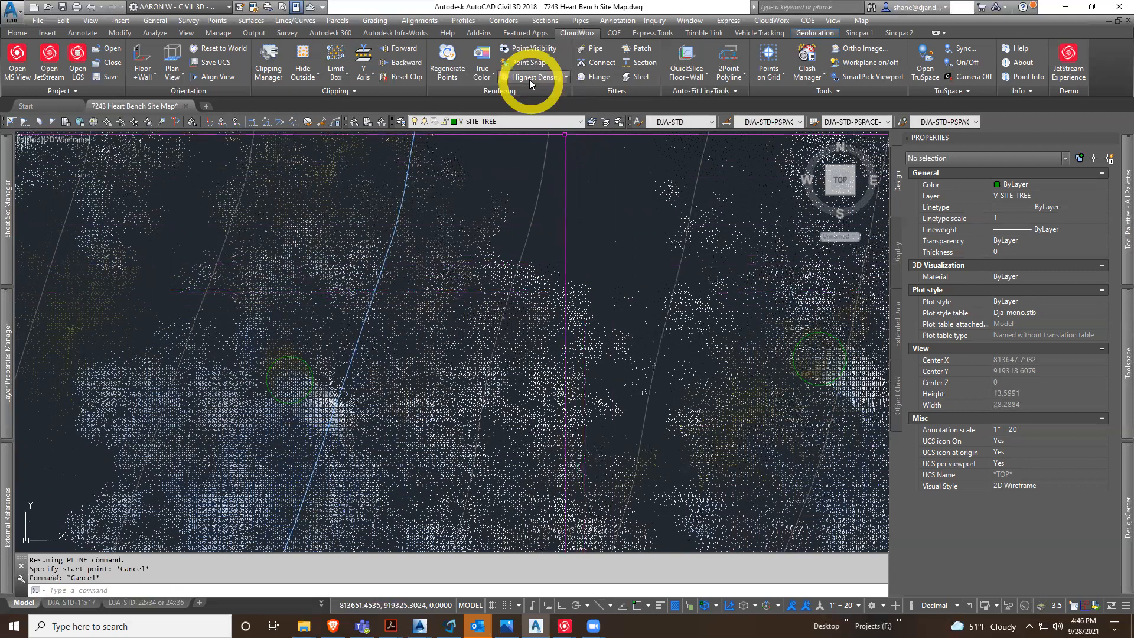
# Draw a single-segment test polyline over the point cloud with object snap turned on, and erase it
pyautogui.write('pl')
pyautogui.press('Return')
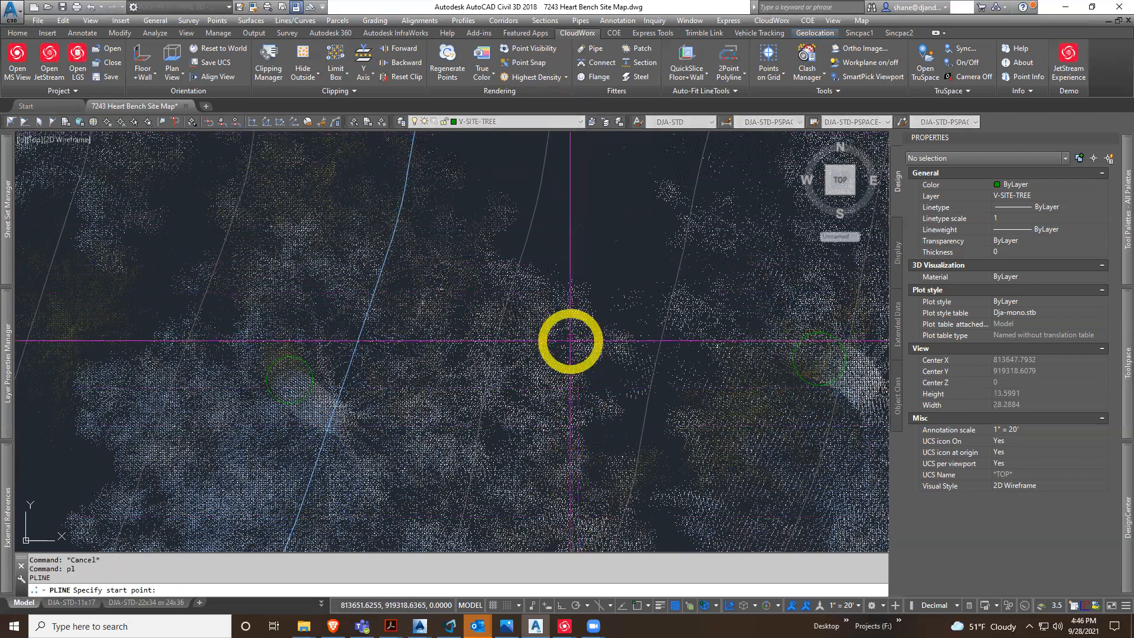
pyautogui.click(638, 605)
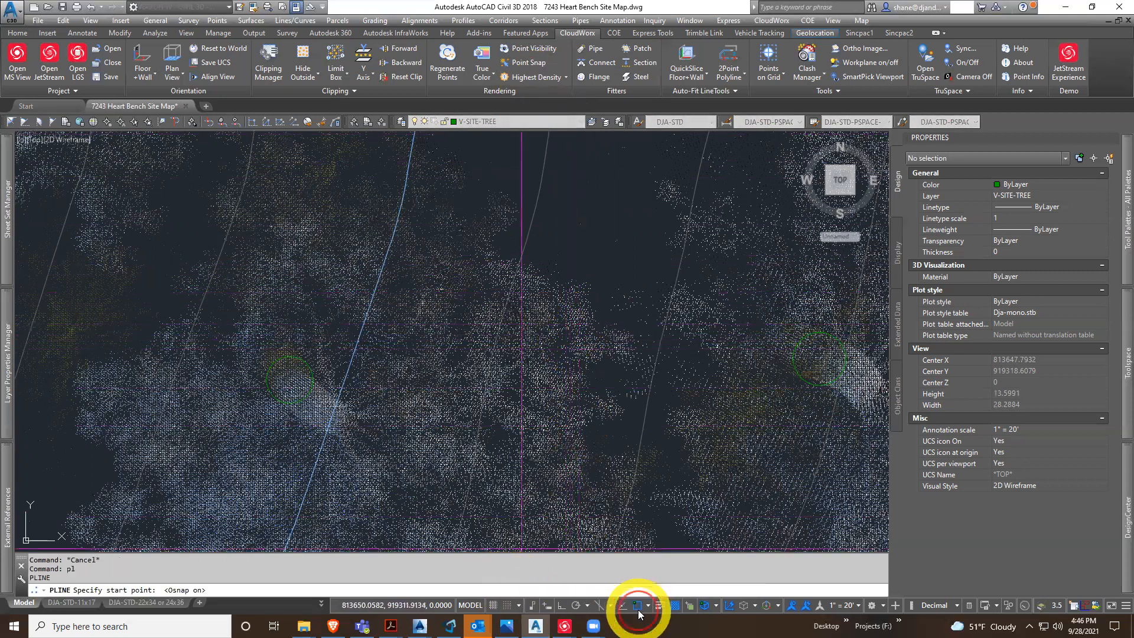
pyautogui.click(562, 295)
pyautogui.click(632, 197)
pyautogui.press('Escape')
pyautogui.click(623, 223)
pyautogui.click(612, 215)
pyautogui.press('Delete')
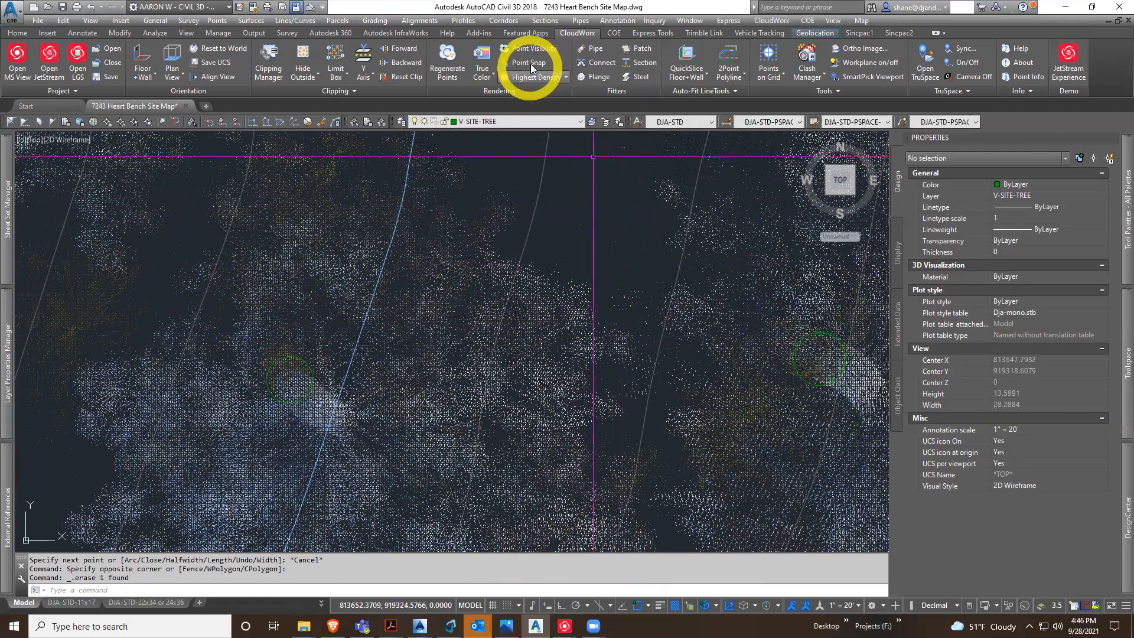
# Hide the point cloud to view the site contours and linework alone, and show it again
pyautogui.scroll(-8, 405, 329)
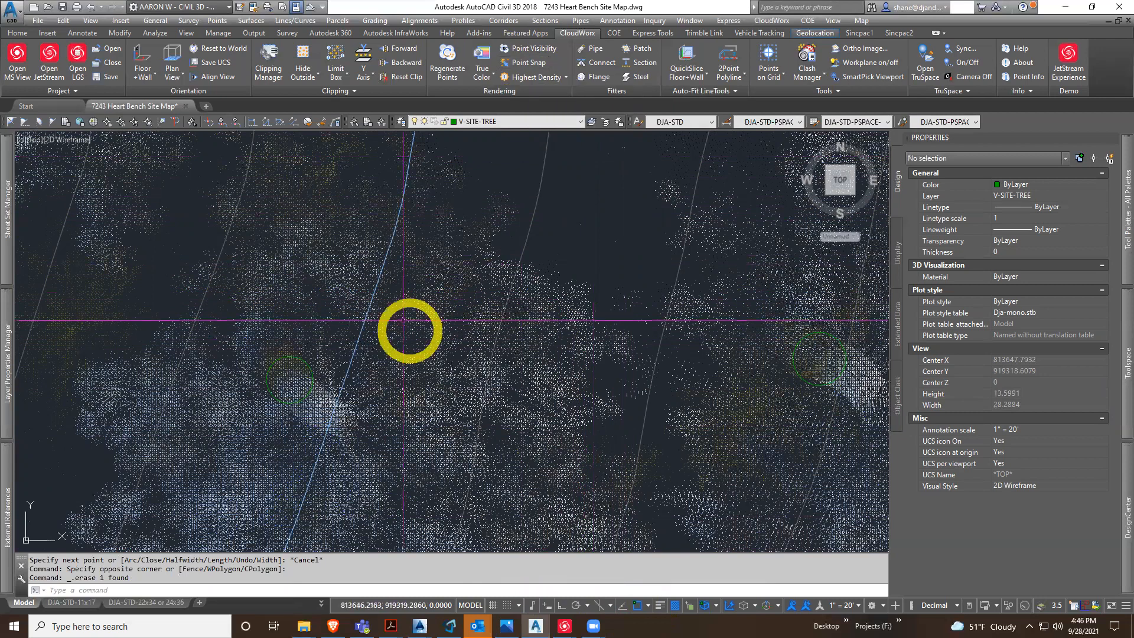
pyautogui.scroll(-4, 652, 322)
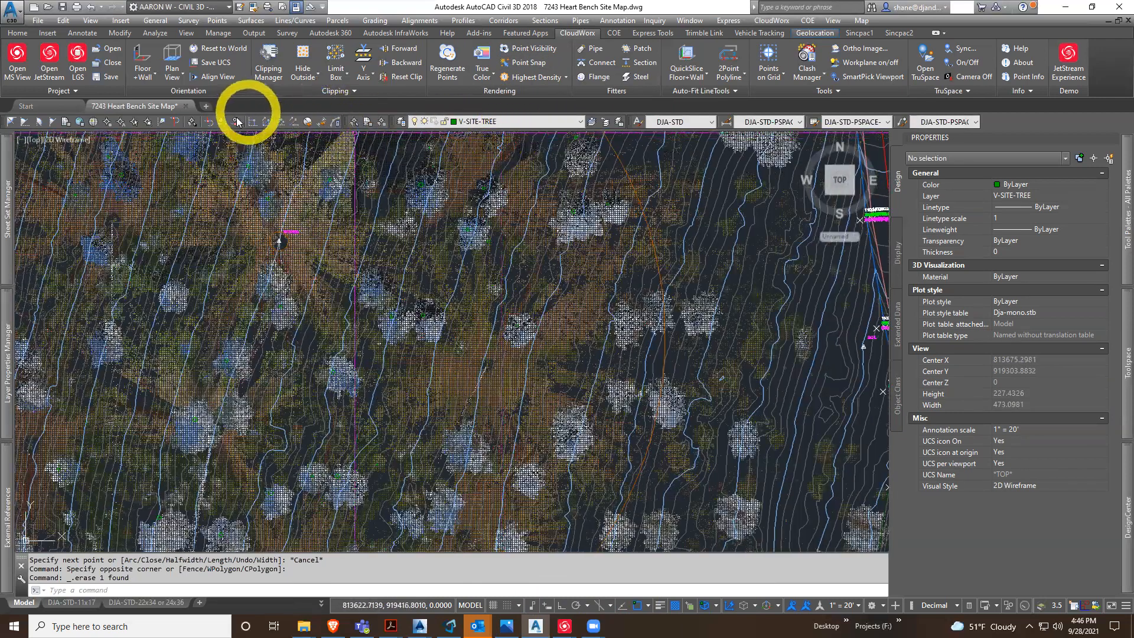
pyautogui.click(542, 49)
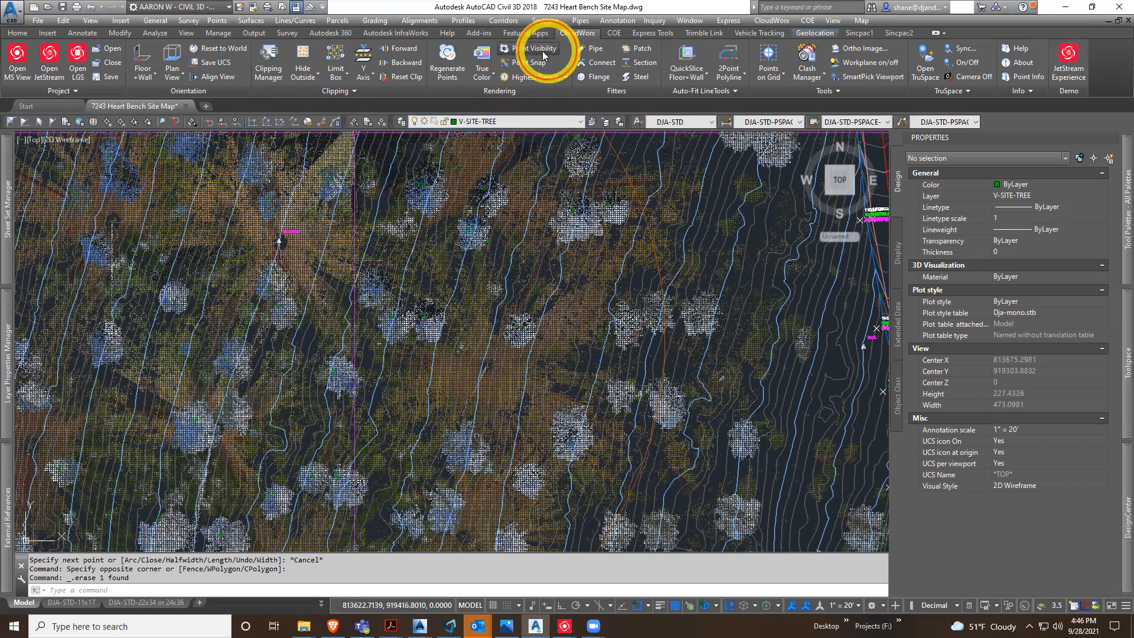
pyautogui.scroll(-4, 581, 369)
pyautogui.scroll(2, 581, 369)
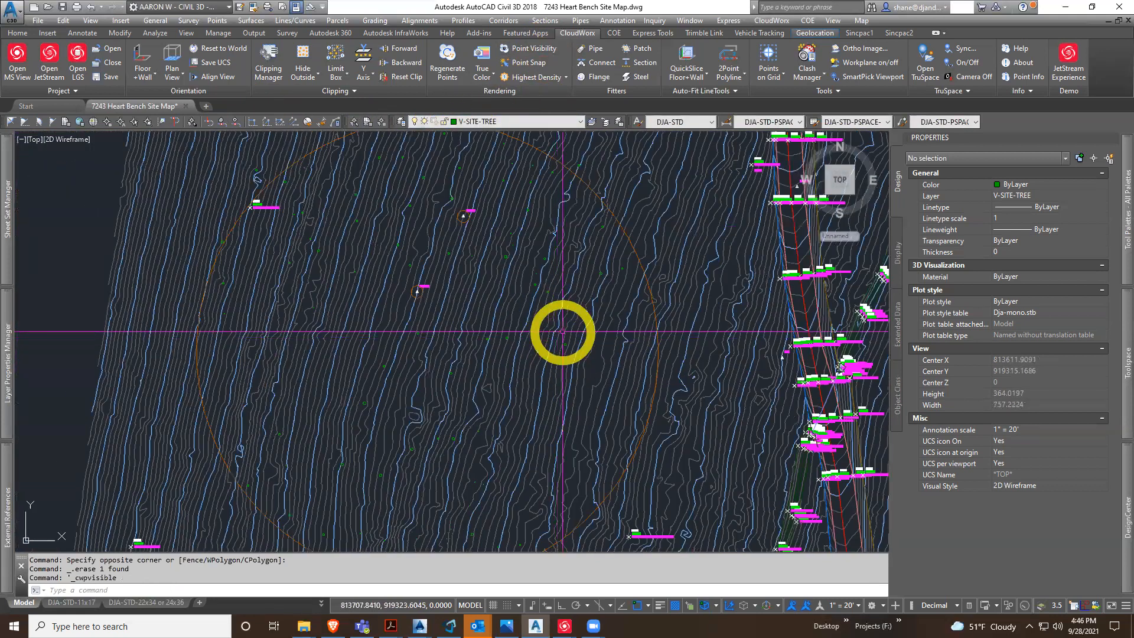
pyautogui.moveTo(567, 354); pyautogui.dragTo(515, 345, button='middle')
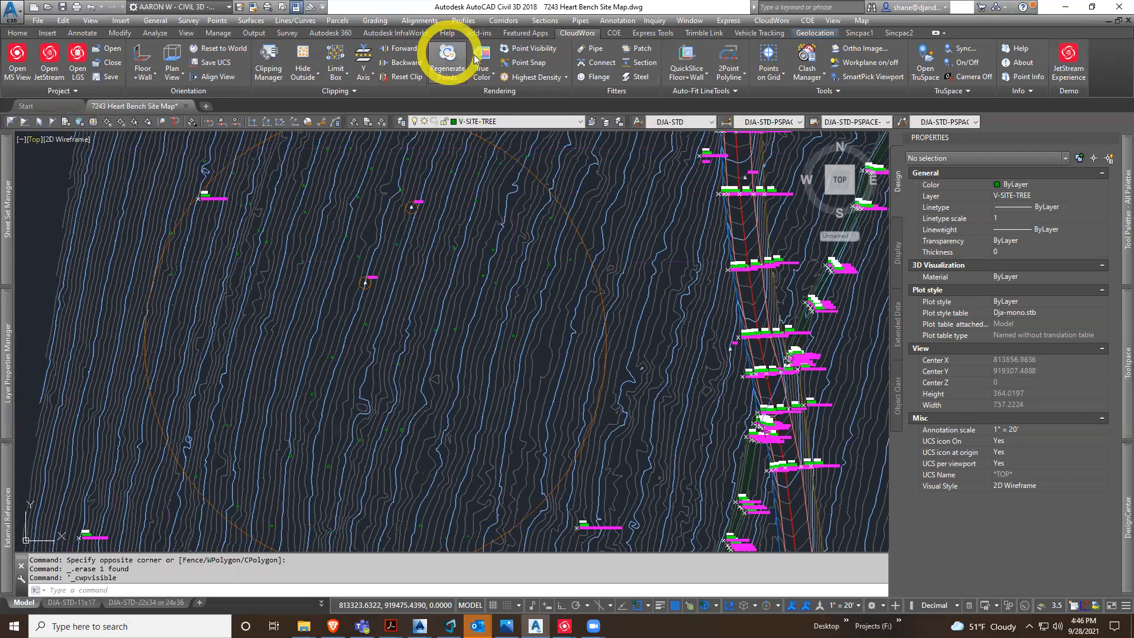
pyautogui.click(516, 56)
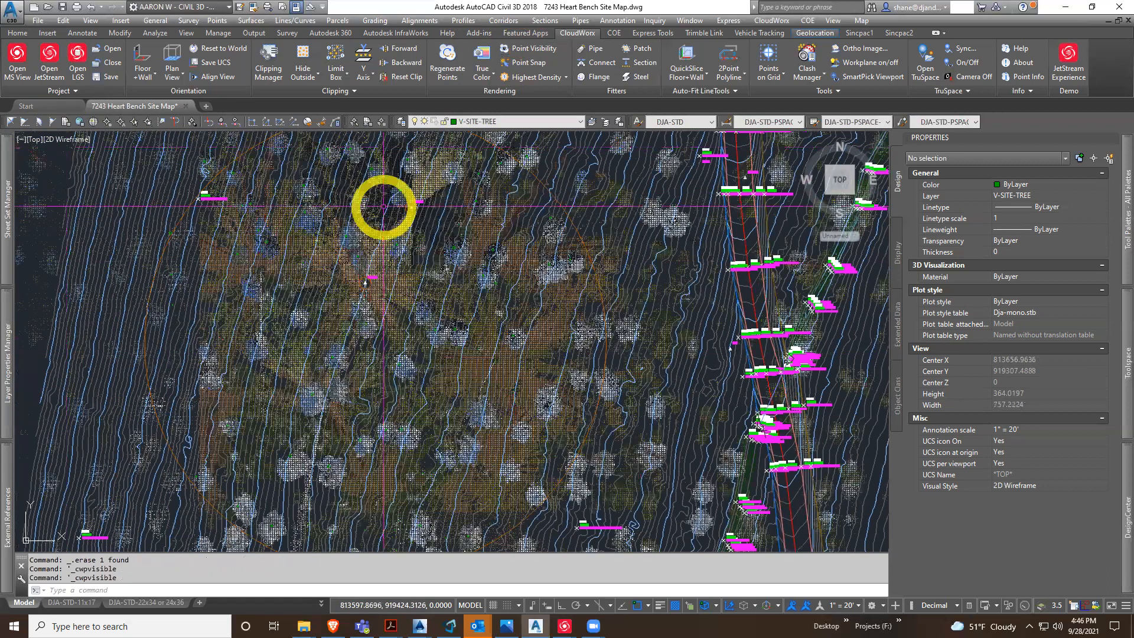
pyautogui.moveTo(442, 298); pyautogui.dragTo(476, 304, button='middle')
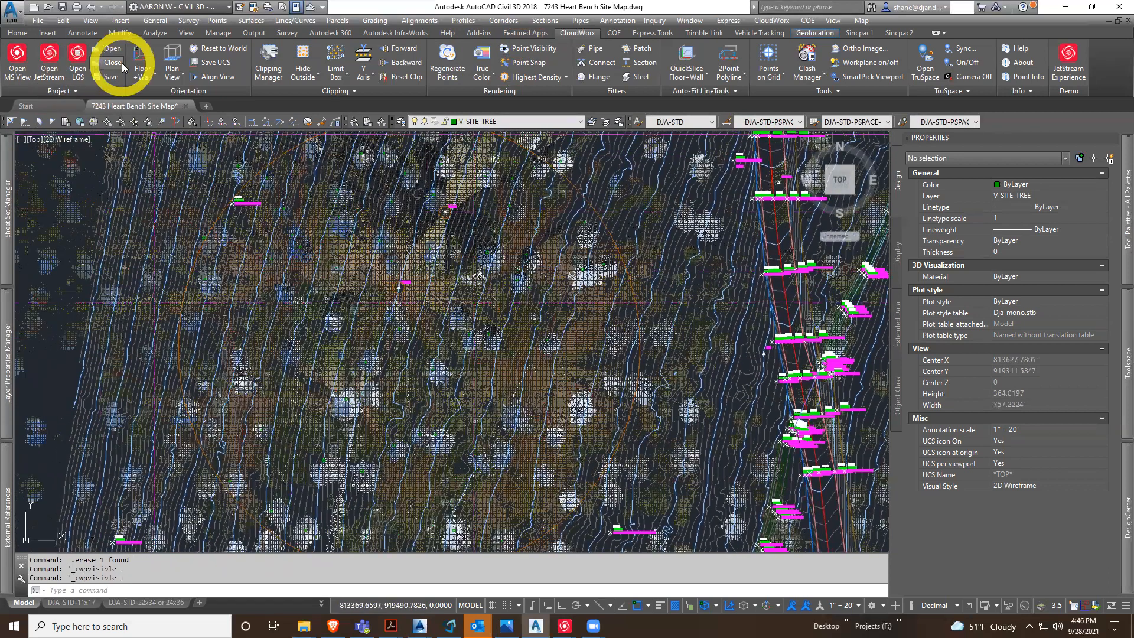
# Switch the drawing to the Left view to show the point cloud and site surface from the side
pyautogui.click(34, 140)
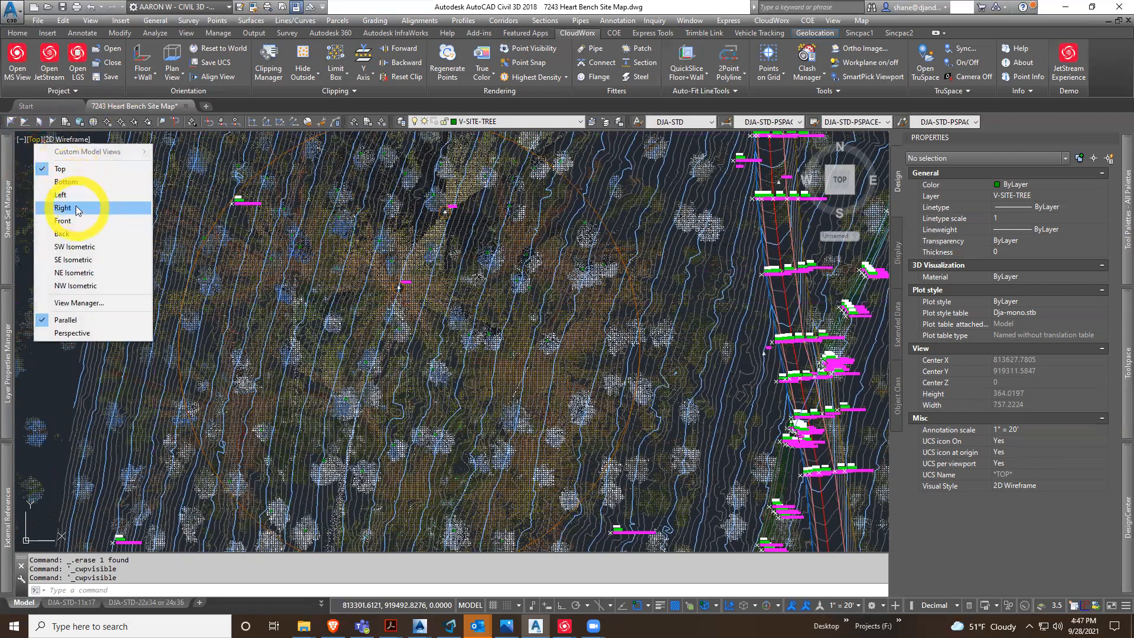
pyautogui.click(69, 194)
pyautogui.scroll(8, 291, 197)
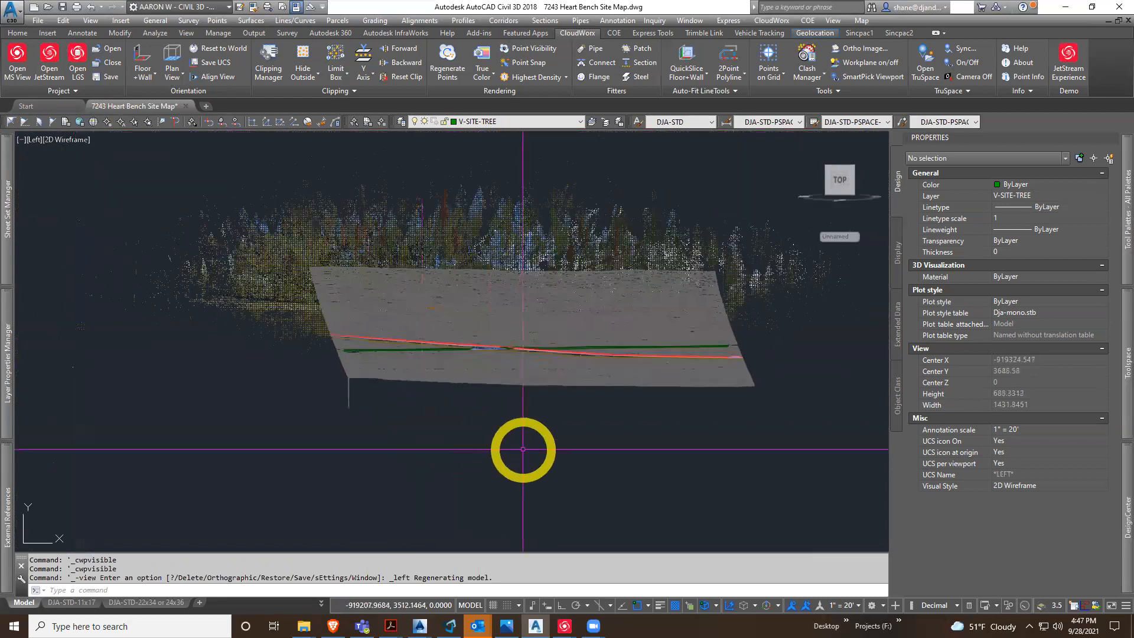
pyautogui.moveTo(564, 451); pyautogui.dragTo(511, 454, button='middle')
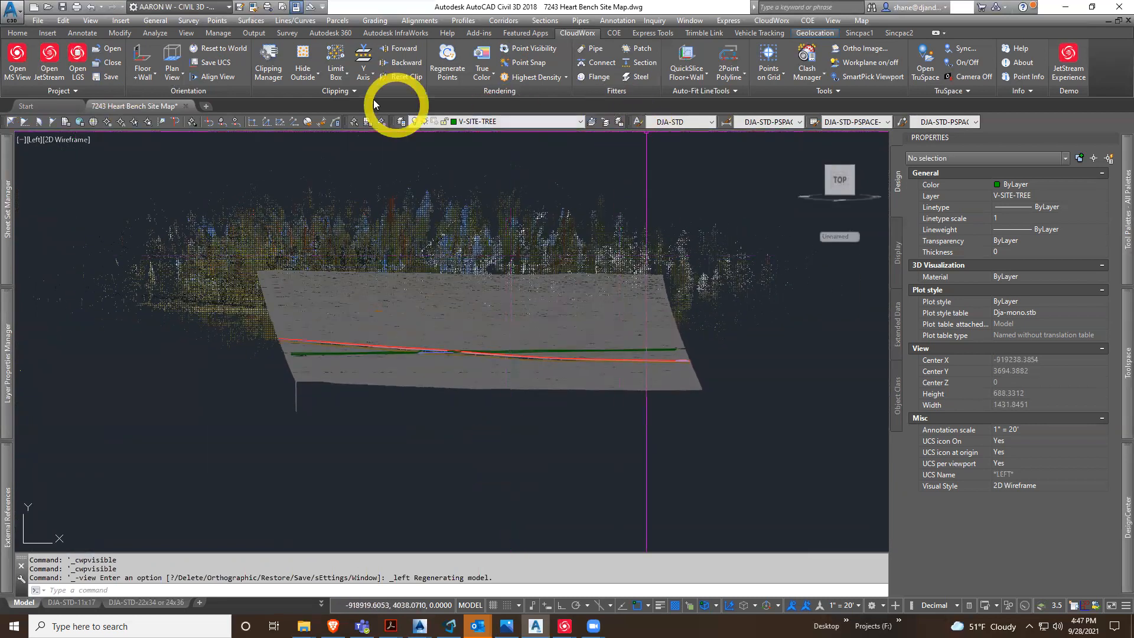
# Open the Clipping Manager and create a Y-axis slice about 30 ft thick across the lower part of the point cloud
pyautogui.click(271, 73)
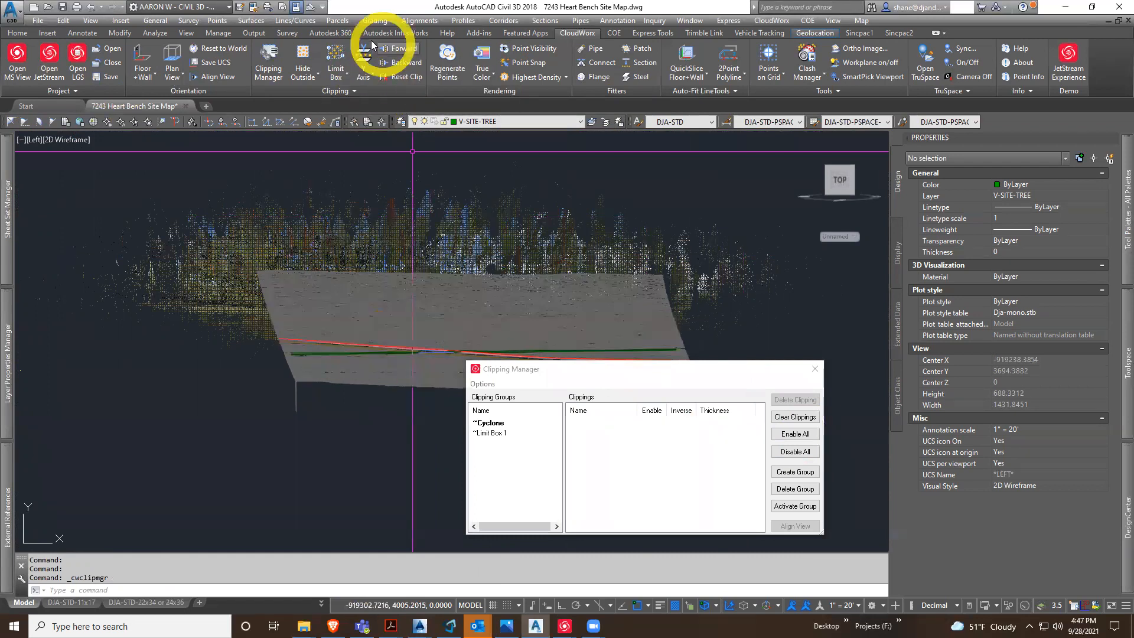
pyautogui.click(148, 190)
pyautogui.moveTo(189, 216)
pyautogui.mouseDown()
pyautogui.moveTo(329, 378)
pyautogui.moveTo(185, 388)
pyautogui.moveTo(161, 372)
pyautogui.moveTo(160, 389)
pyautogui.mouseUp()
pyautogui.click(160, 390)
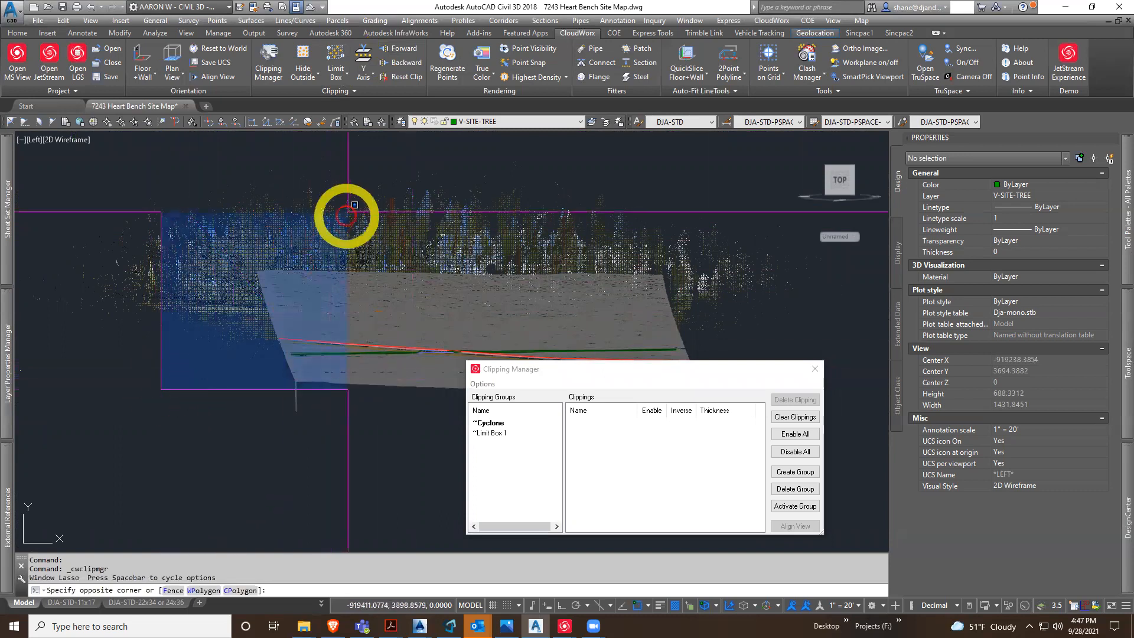
pyautogui.press('Escape')
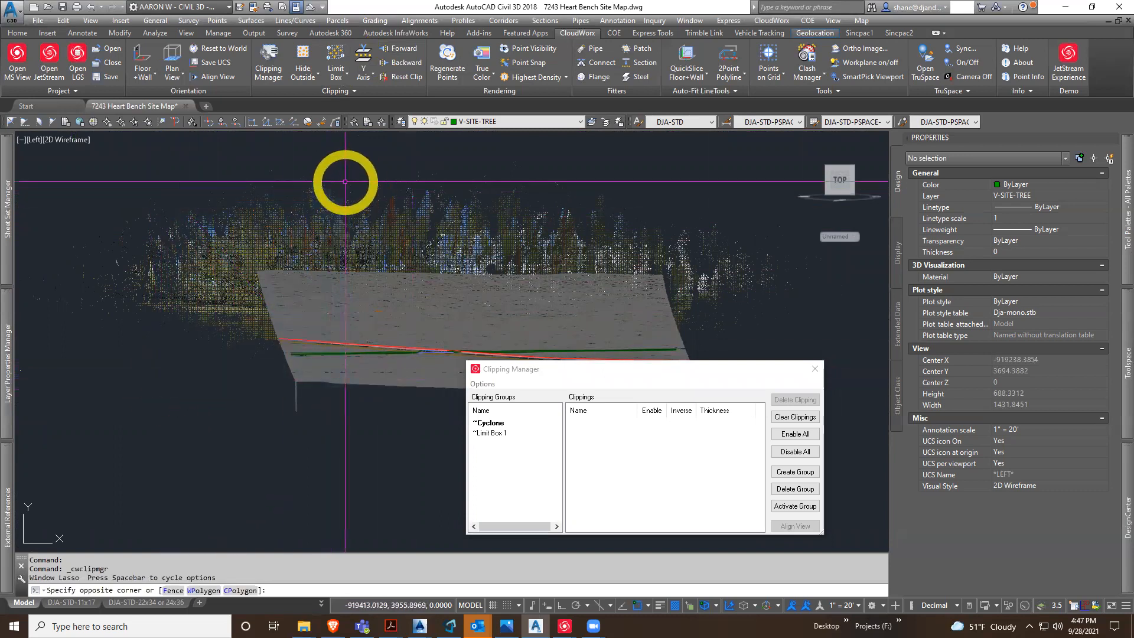
pyautogui.click(363, 65)
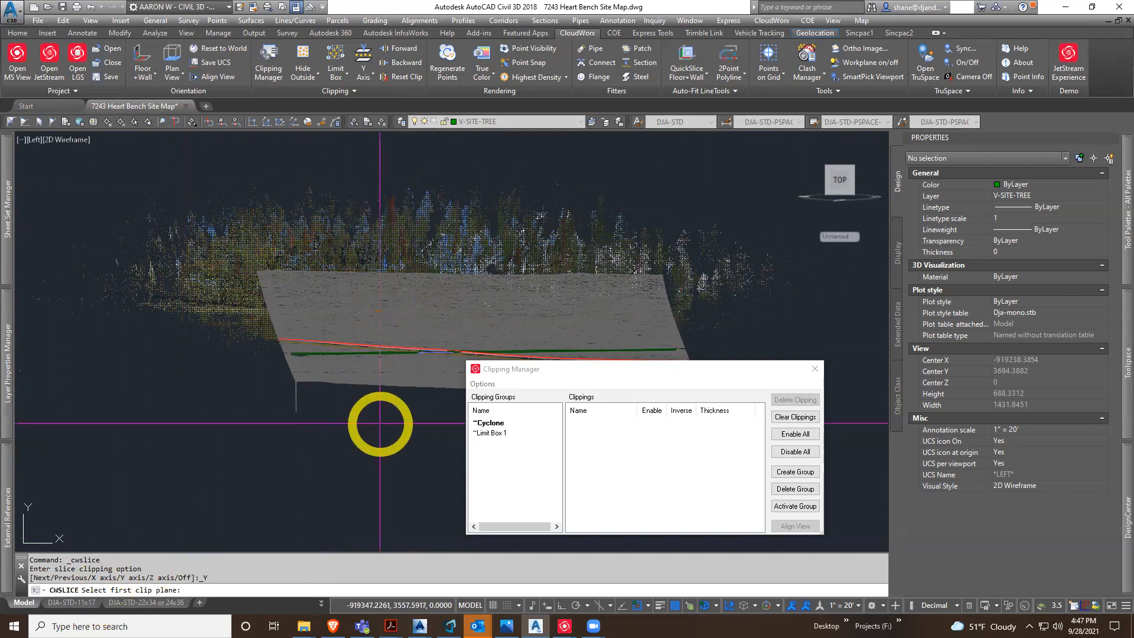
pyautogui.click(411, 420)
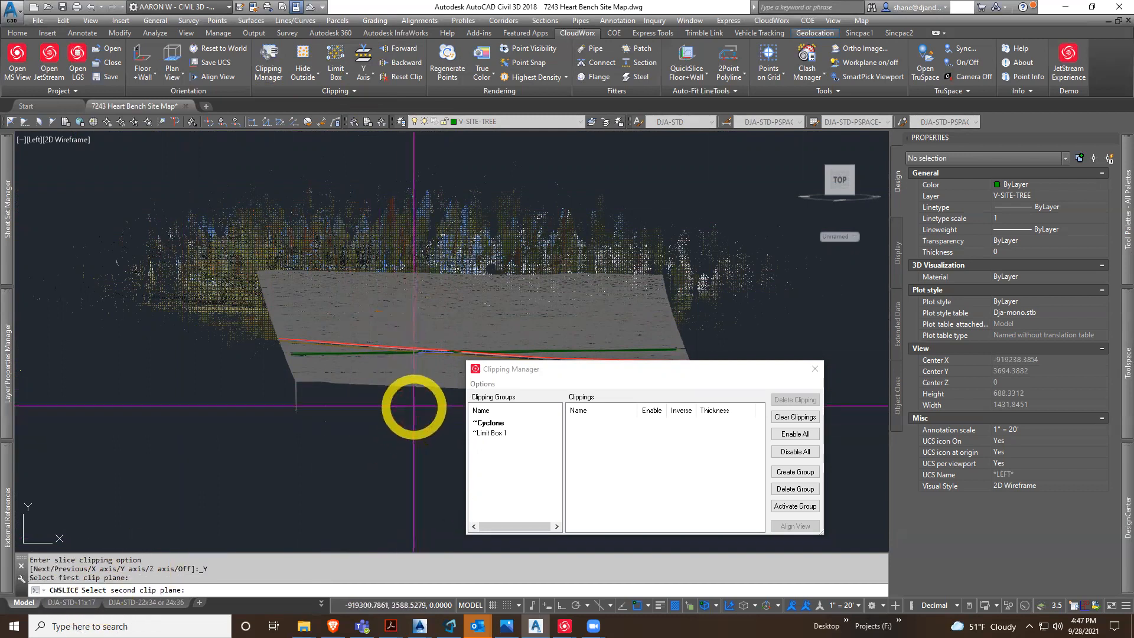
pyautogui.click(413, 403)
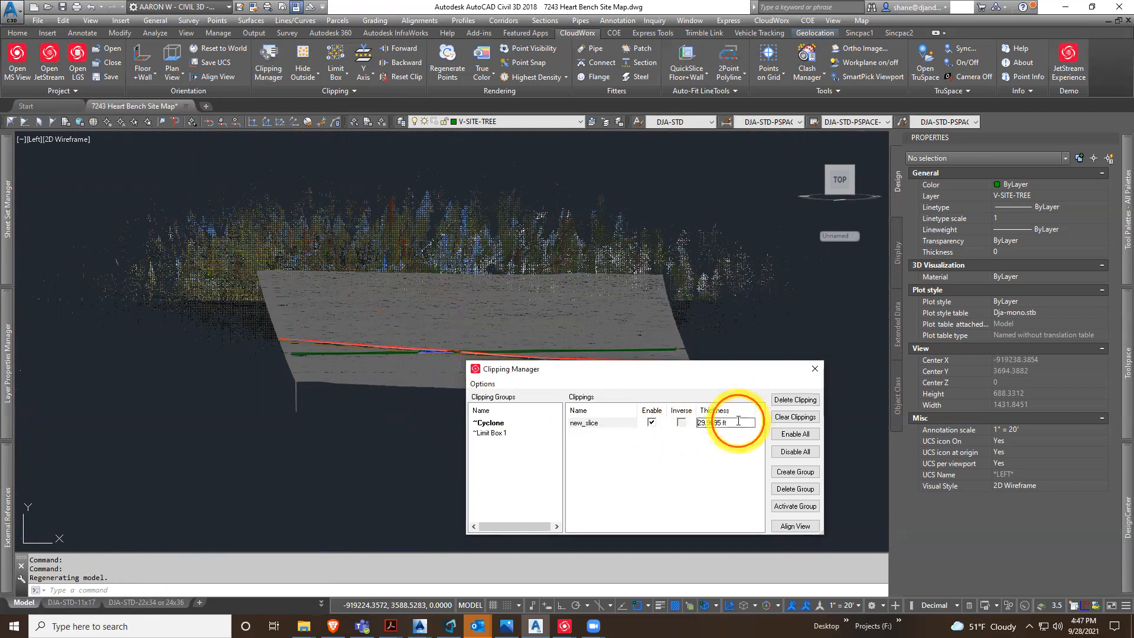
# Set the thickness of new_slice to 5 and regenerate the points
pyautogui.moveTo(738, 422); pyautogui.dragTo(565, 419)
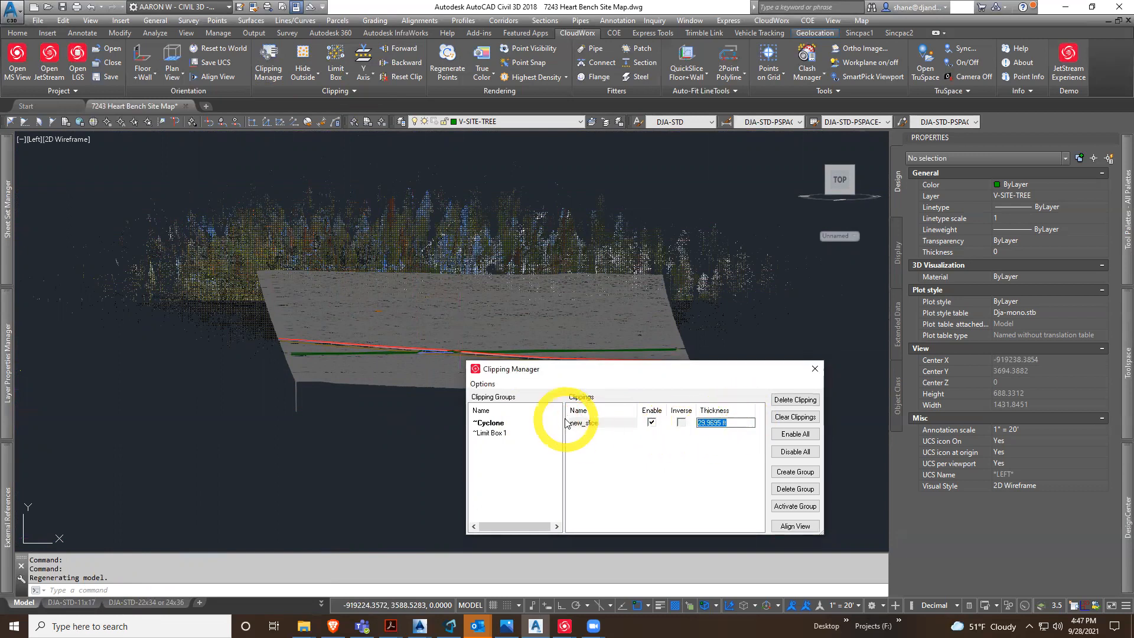
pyautogui.moveTo(360, 405); pyautogui.dragTo(362, 420, button='middle')
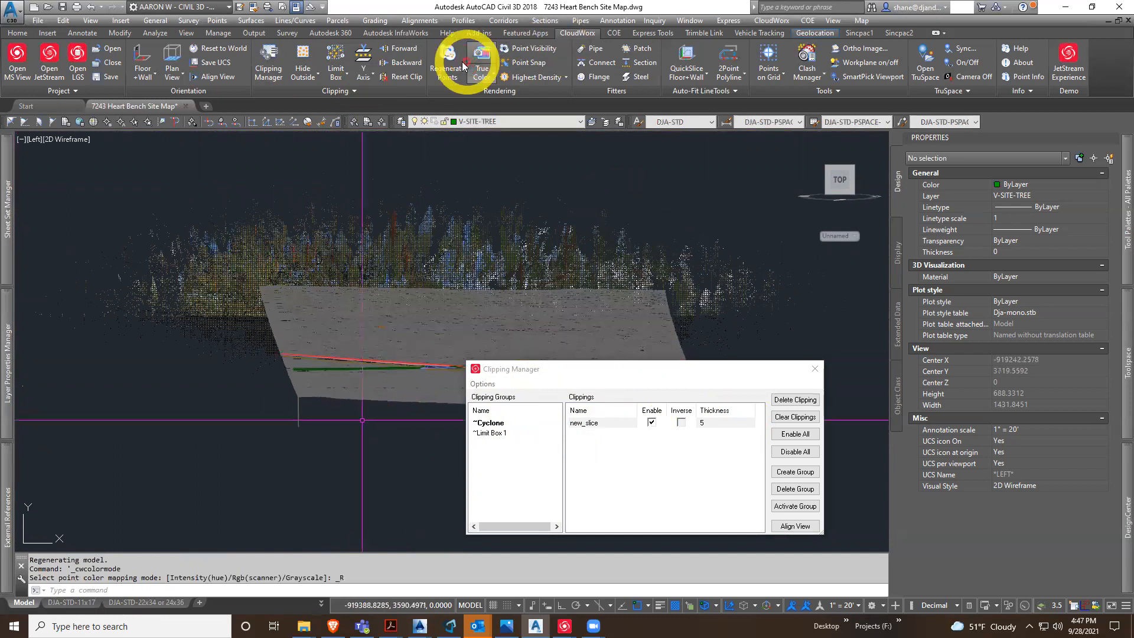
pyautogui.click(447, 59)
pyautogui.moveTo(418, 369); pyautogui.dragTo(397, 354, button='middle')
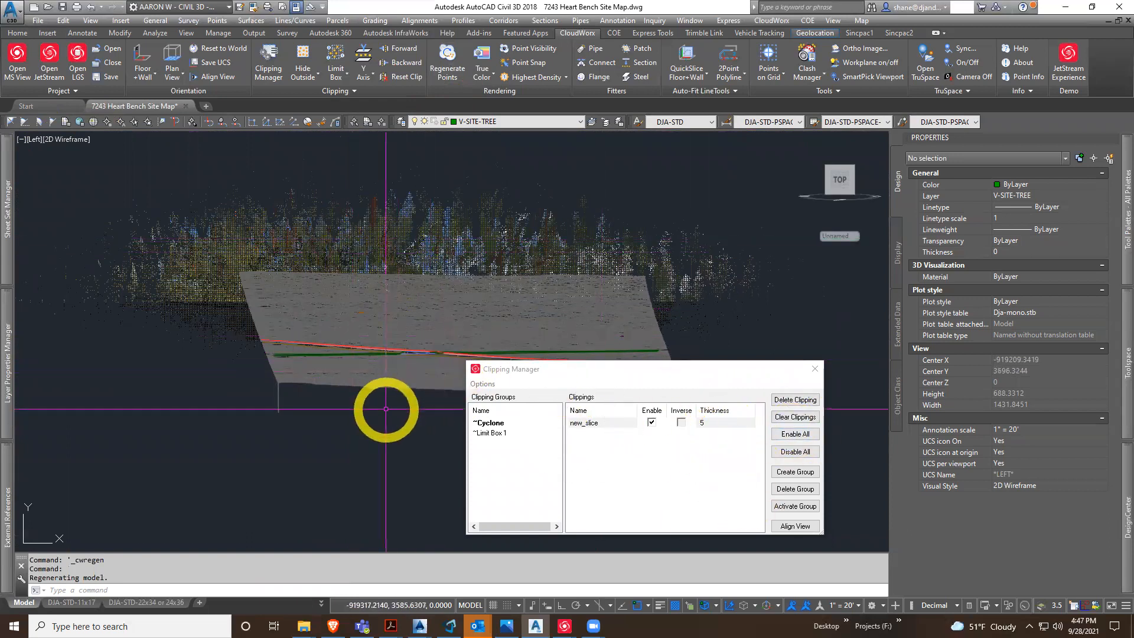
# Switch the drawing back to the Top view to show the sliced points over the site contours
pyautogui.click(386, 396)
pyautogui.moveTo(393, 388)
pyautogui.mouseDown()
pyautogui.moveTo(412, 409)
pyautogui.moveTo(432, 227)
pyautogui.moveTo(423, 166)
pyautogui.moveTo(428, 404)
pyautogui.mouseUp()
pyautogui.click(77, 138)
pyautogui.click(36, 139)
pyautogui.click(36, 141)
pyautogui.click(52, 155)
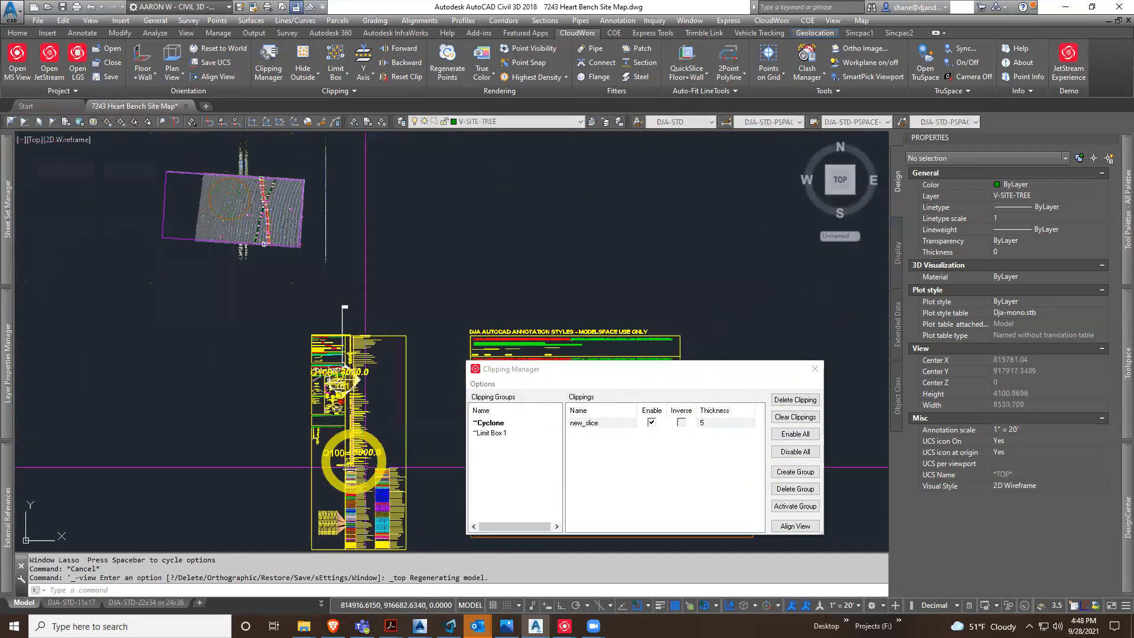
pyautogui.scroll(5, 202, 354)
pyautogui.scroll(3, 367, 369)
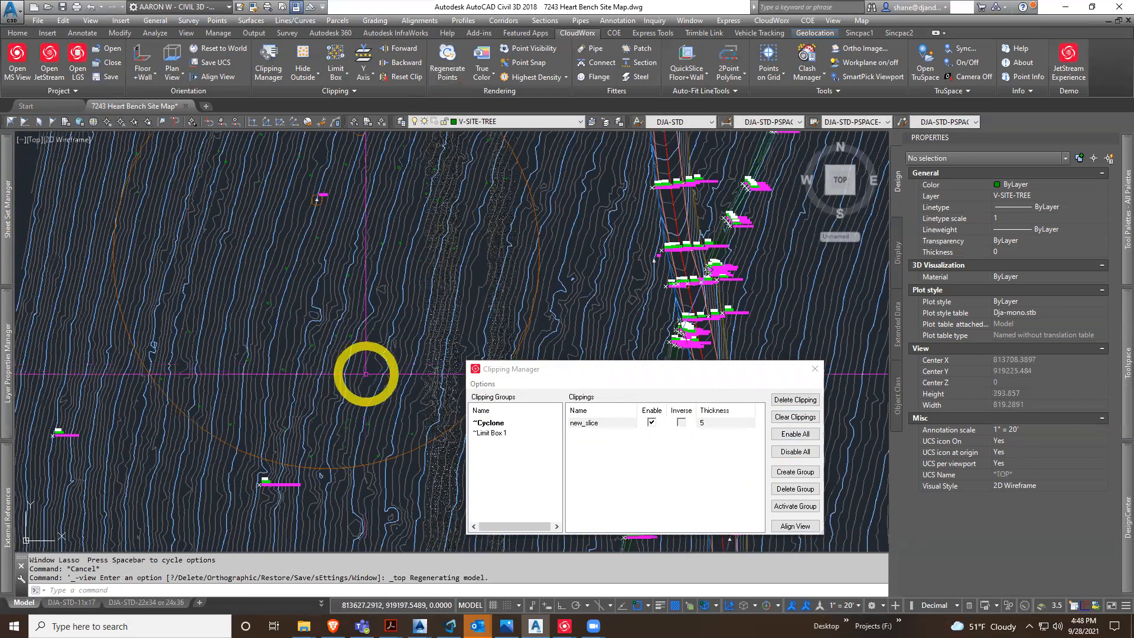
pyautogui.scroll(3, 407, 414)
pyautogui.scroll(4, 375, 411)
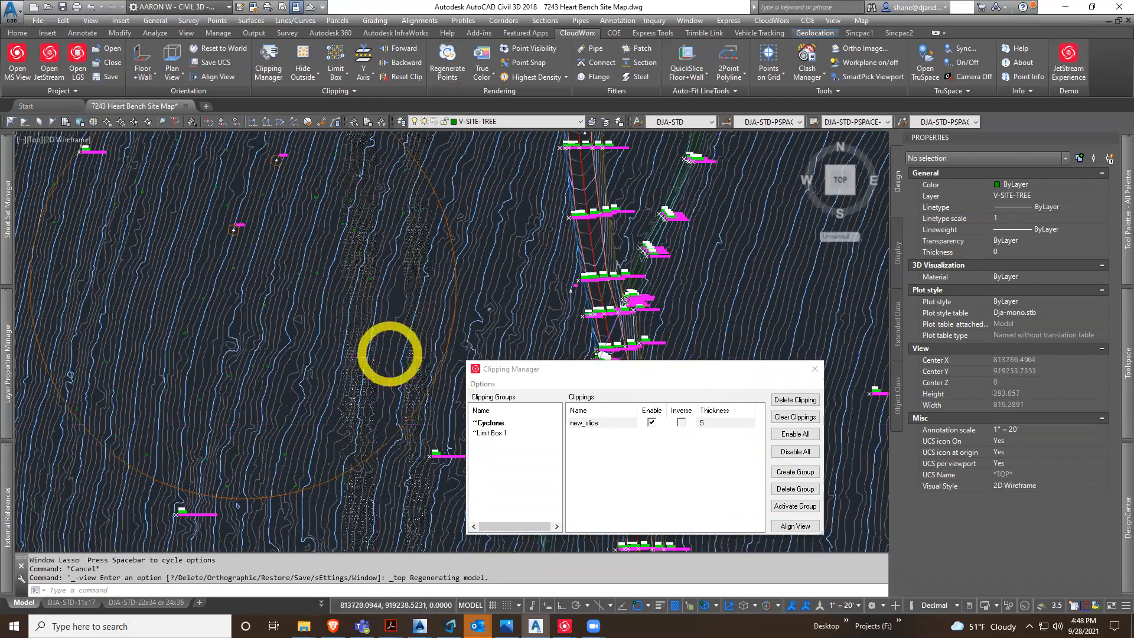
# Set the thickness of new_slice to 100 and regenerate the points
pyautogui.click(721, 422)
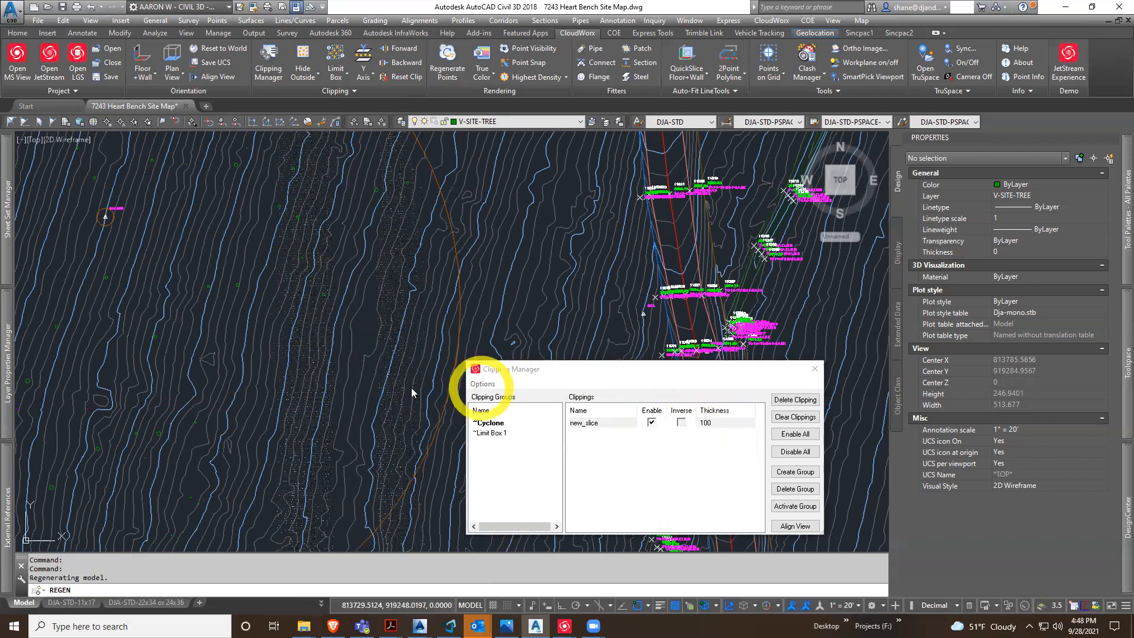
pyautogui.scroll(-4, 355, 385)
pyautogui.click(449, 54)
pyautogui.moveTo(374, 374)
pyautogui.mouseDown(button='middle')
pyautogui.moveTo(361, 370)
pyautogui.moveTo(392, 386)
pyautogui.mouseUp(button='middle')
pyautogui.moveTo(433, 422); pyautogui.dragTo(428, 373, button='middle')
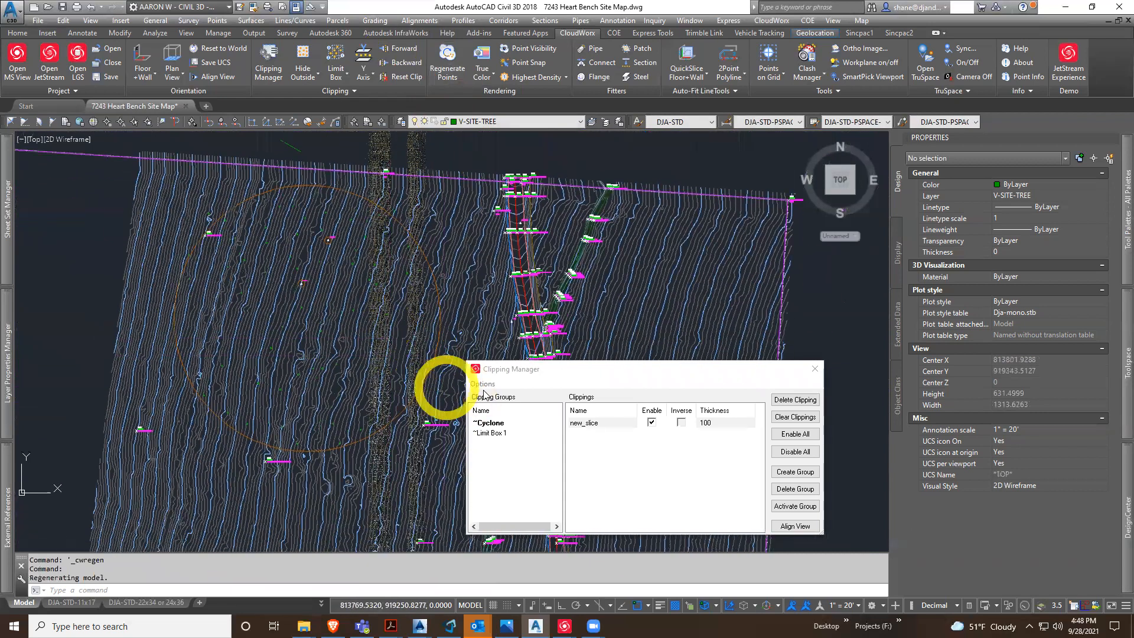
# Move the Clipping Manager clear of the sliced points, toggle the point cloud's visibility off and on, and regenerate the points
pyautogui.moveTo(601, 373); pyautogui.dragTo(646, 277)
pyautogui.scroll(2, 294, 364)
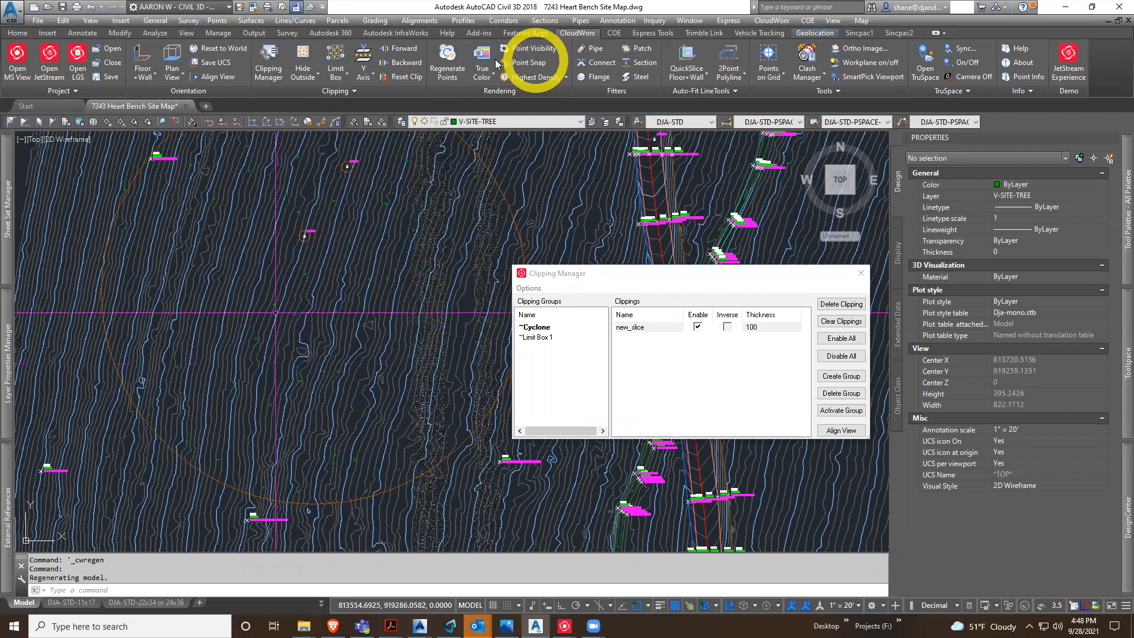
pyautogui.click(527, 49)
pyautogui.click(527, 49)
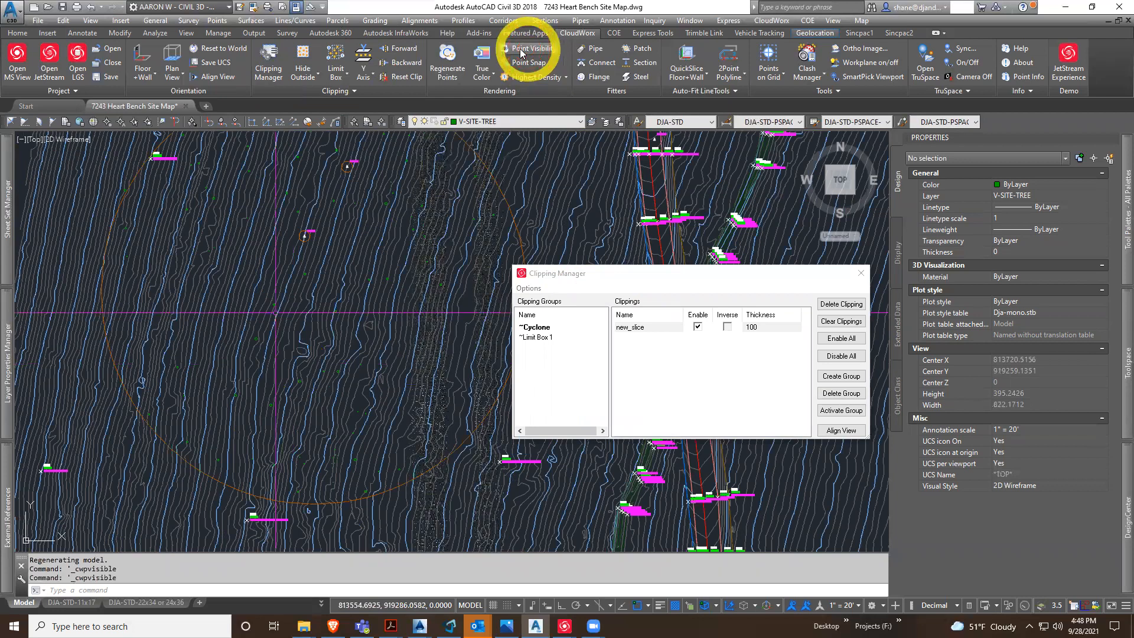
pyautogui.click(458, 60)
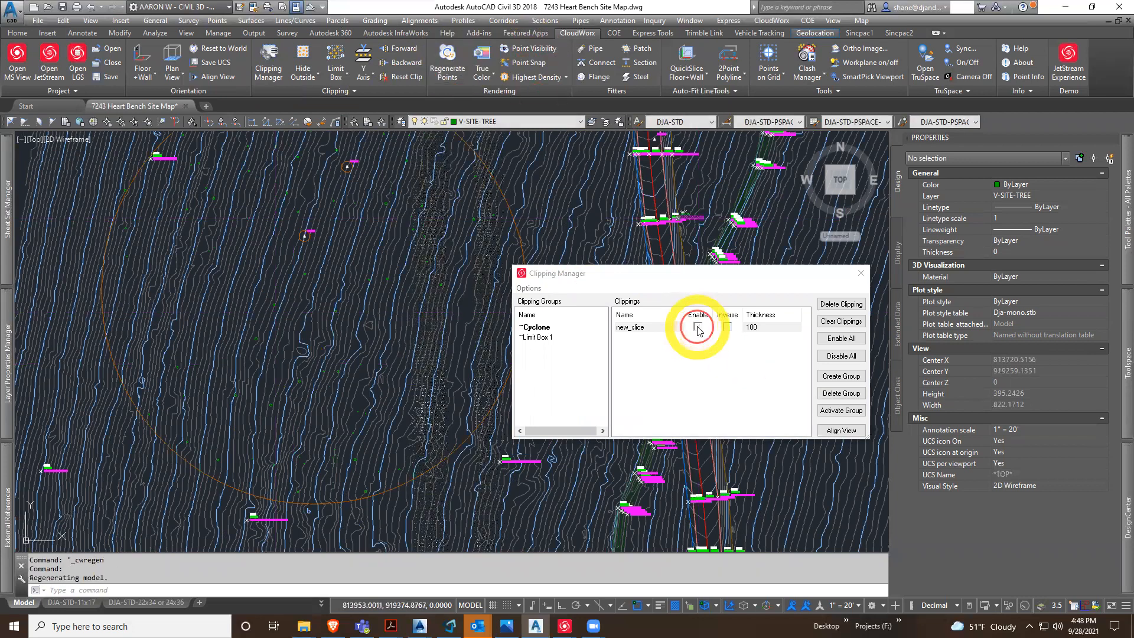
# Disable and re-enable the new_slice clipping, and set its thickness to 50
pyautogui.click(697, 327)
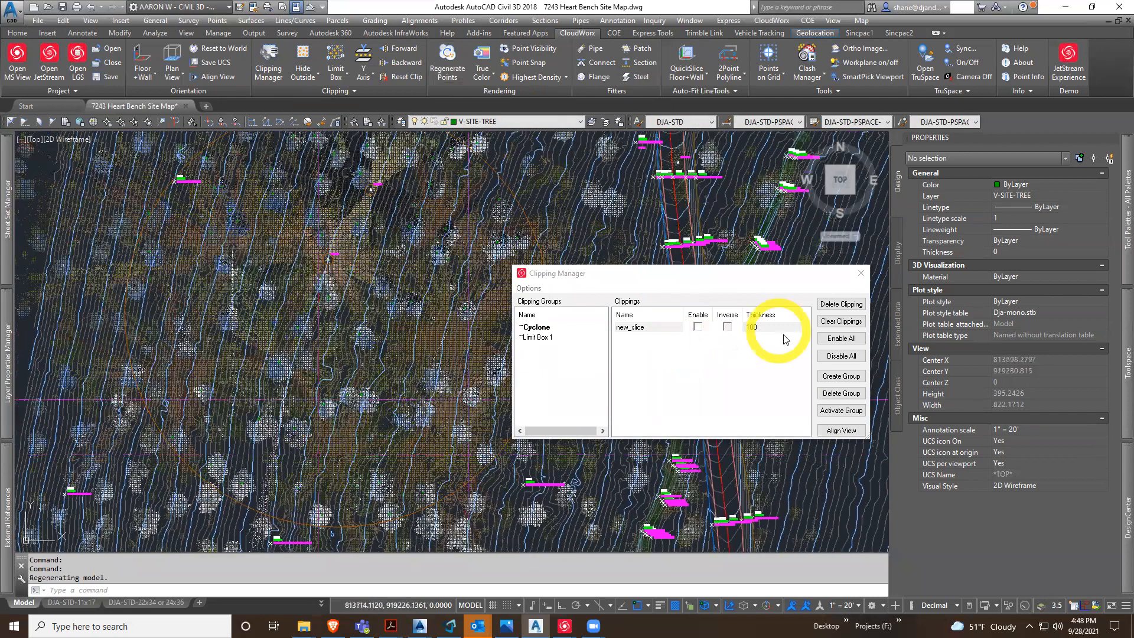
pyautogui.click(697, 327)
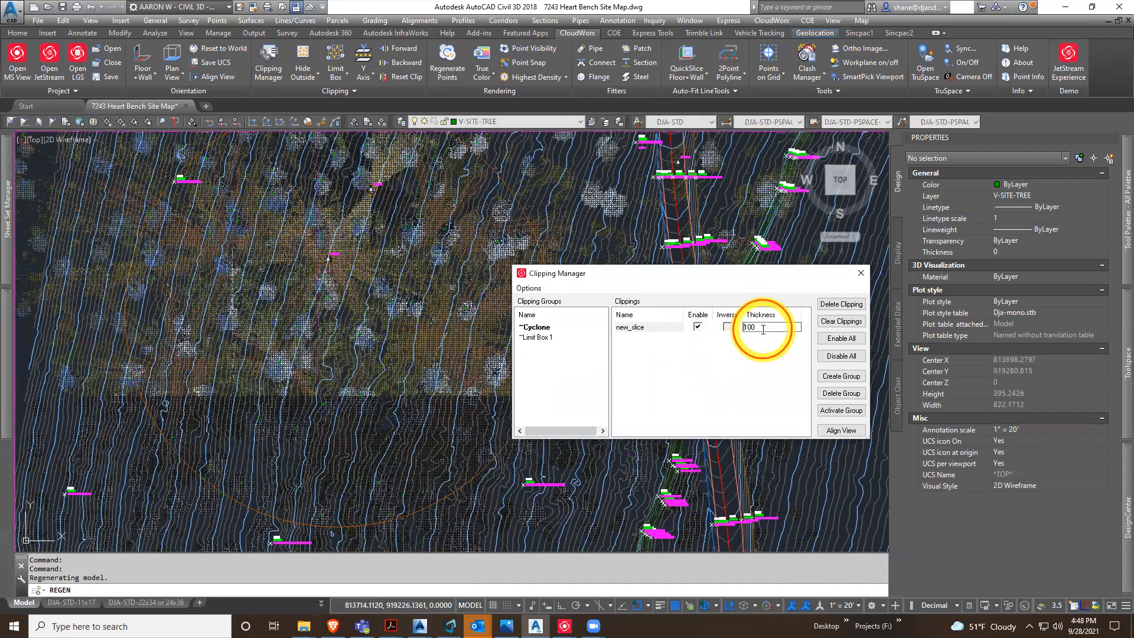
pyautogui.doubleClick(751, 327)
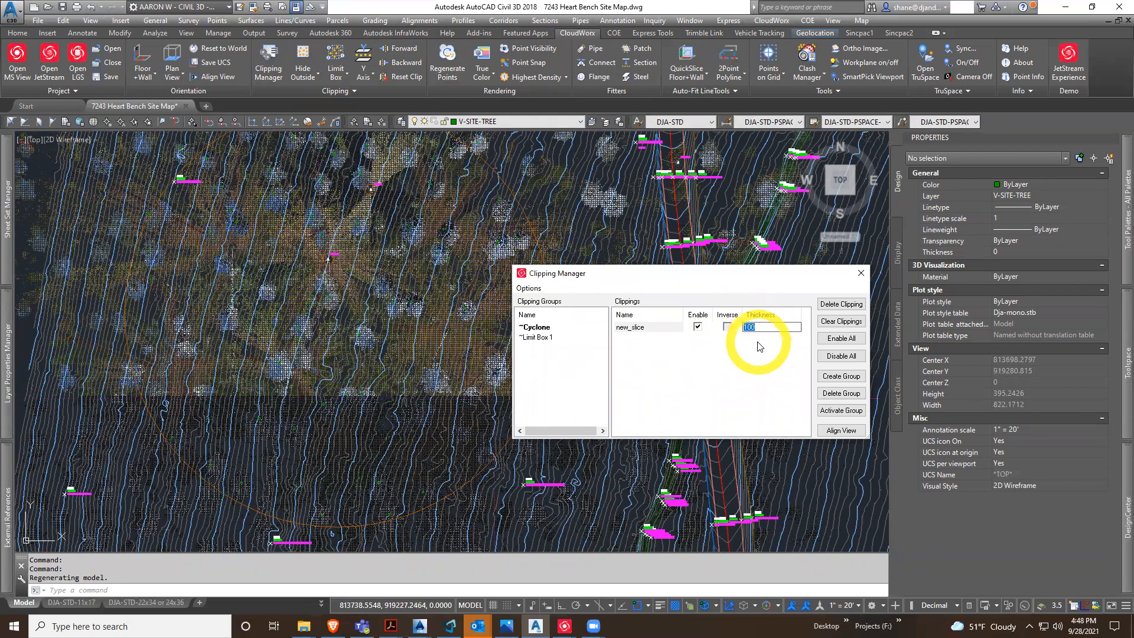
pyautogui.write('50')
pyautogui.press('Return')
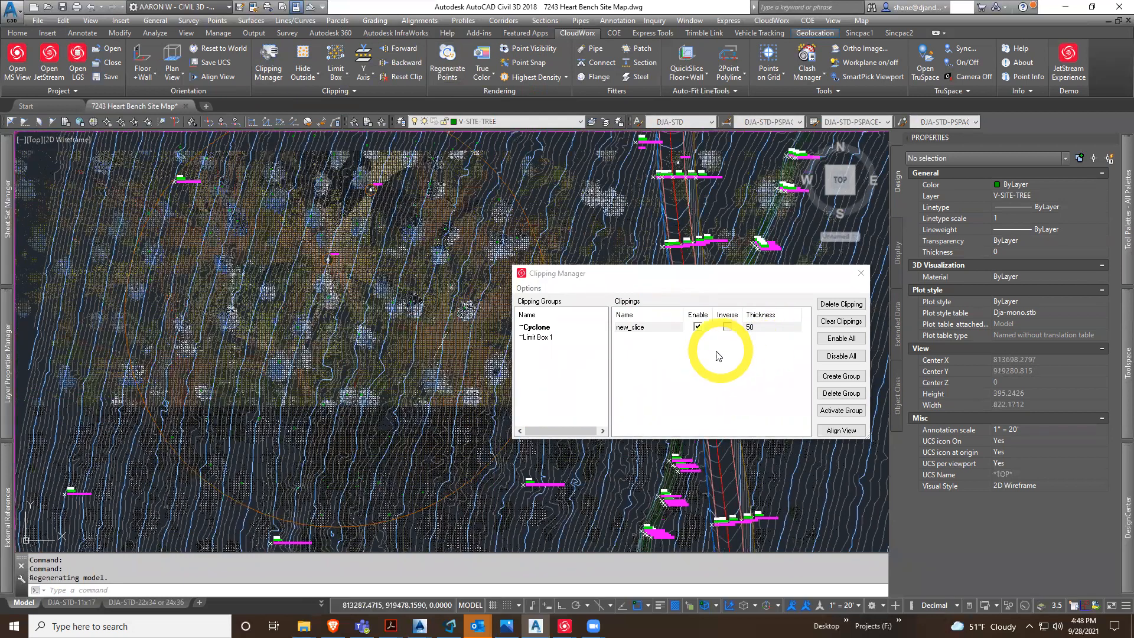
# Set the thickness of new_slice to 20 and check the sliced points around a green tree circle
pyautogui.click(724, 329)
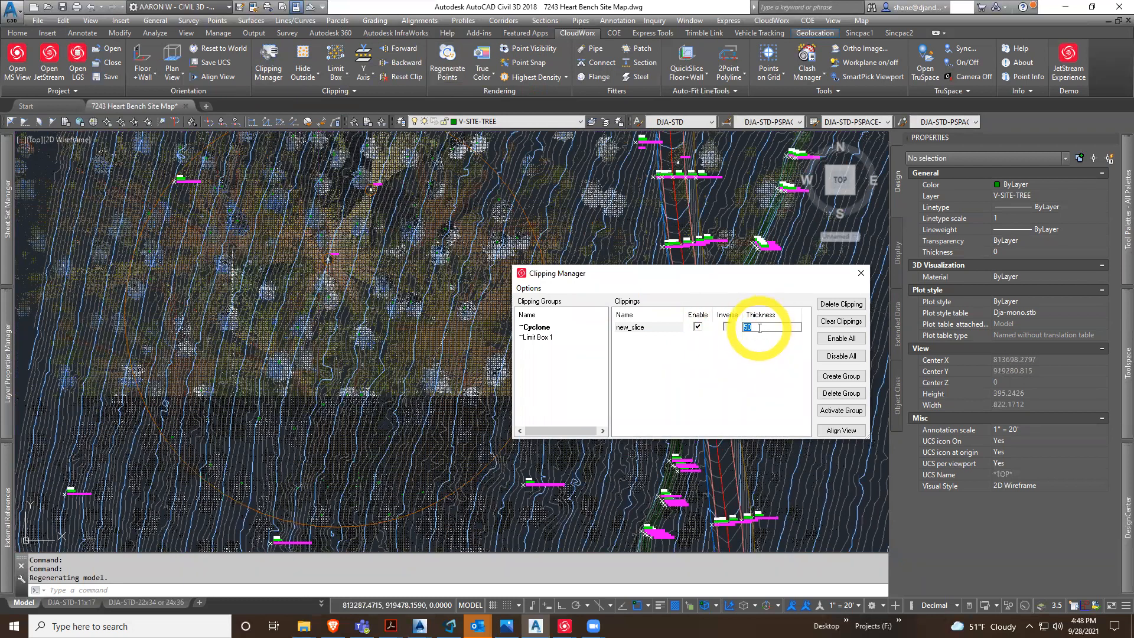
pyautogui.press('Return')
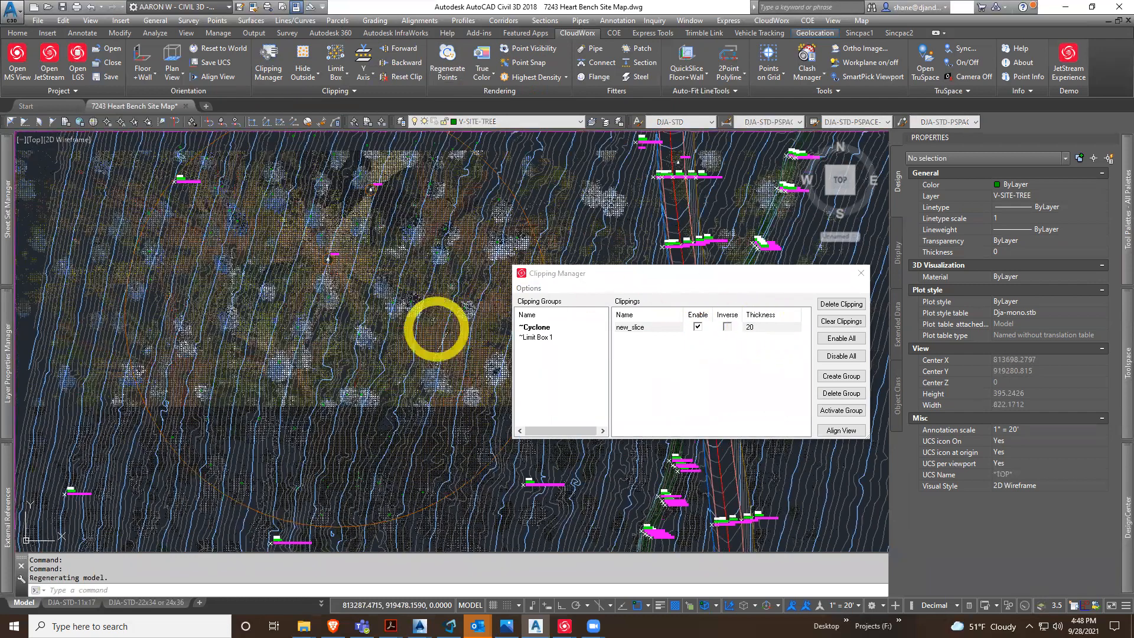
pyautogui.scroll(6, 414, 313)
pyautogui.scroll(-5, 319, 395)
pyautogui.moveTo(354, 466); pyautogui.dragTo(324, 496, button='middle')
pyautogui.scroll(4, 450, 220)
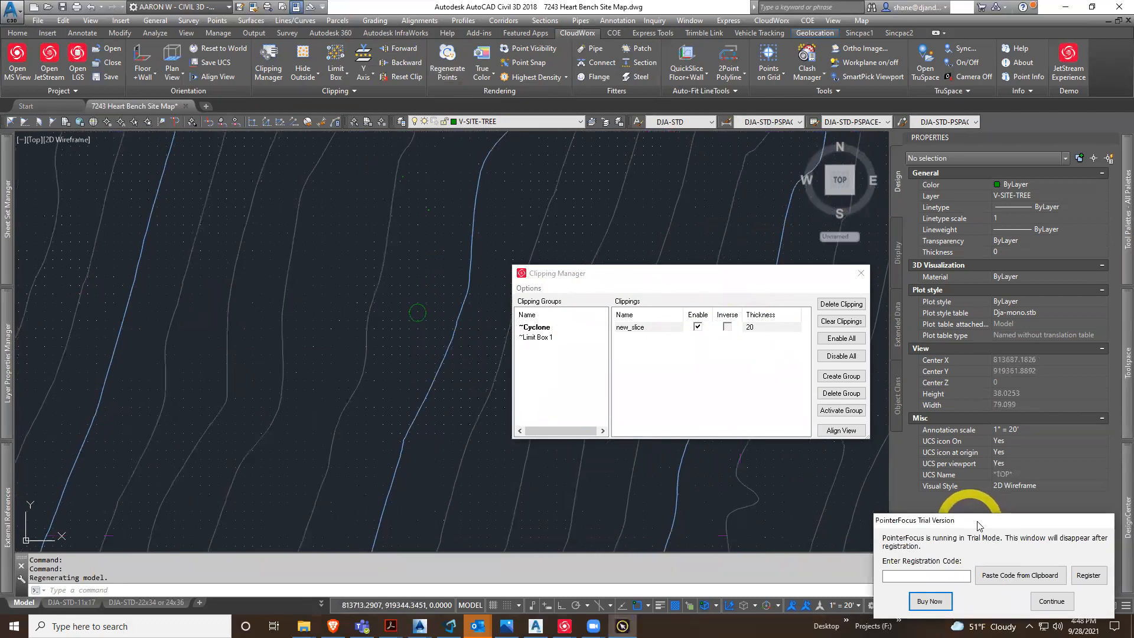
# Dismiss the PointerFocus trial notice and examine the sliced points around the tree circles near SCL60D
pyautogui.click(1051, 601)
pyautogui.scroll(-4, 331, 407)
pyautogui.scroll(-3, 334, 405)
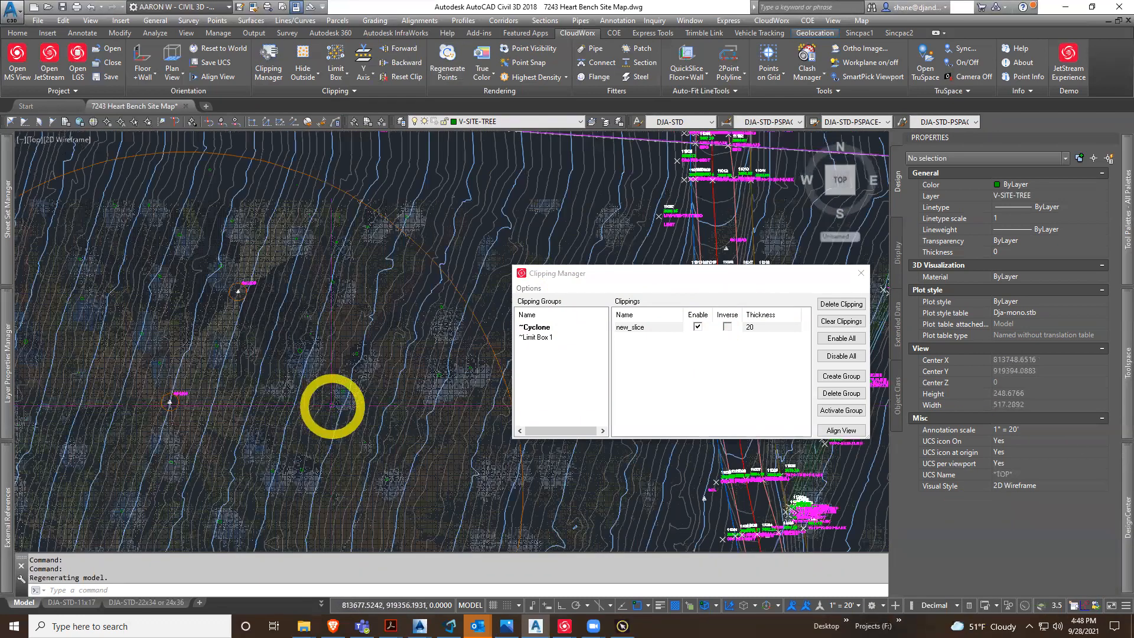
pyautogui.scroll(5, 296, 397)
pyautogui.scroll(2, 295, 304)
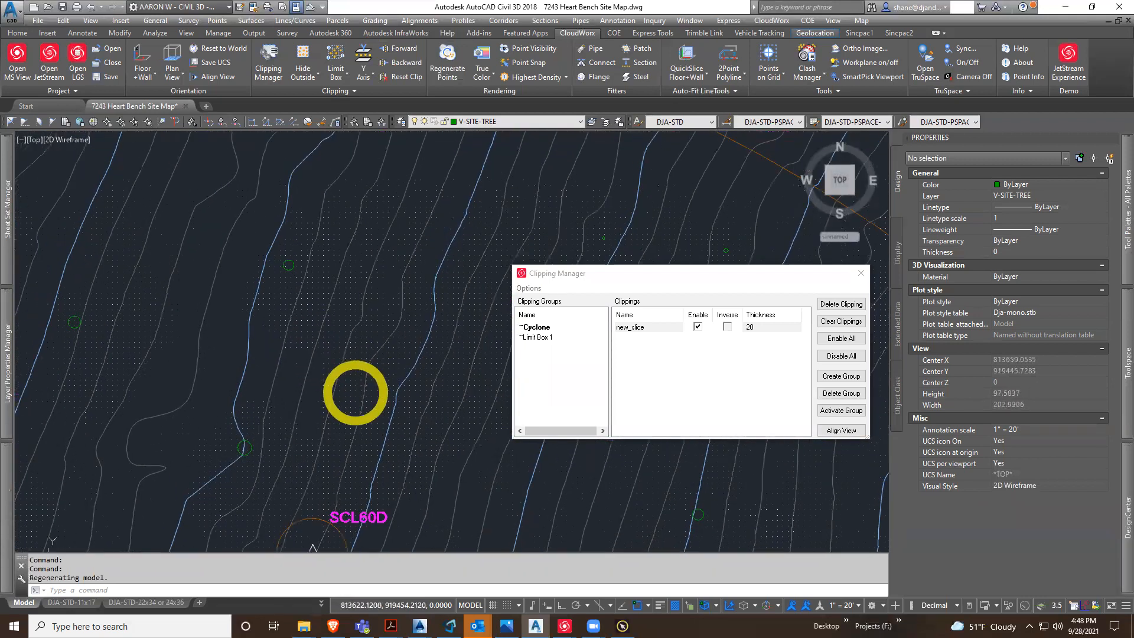
# Set the thickness of new_slice to 15 and regenerate the points around the tree circles near SCL60D
pyautogui.click(755, 329)
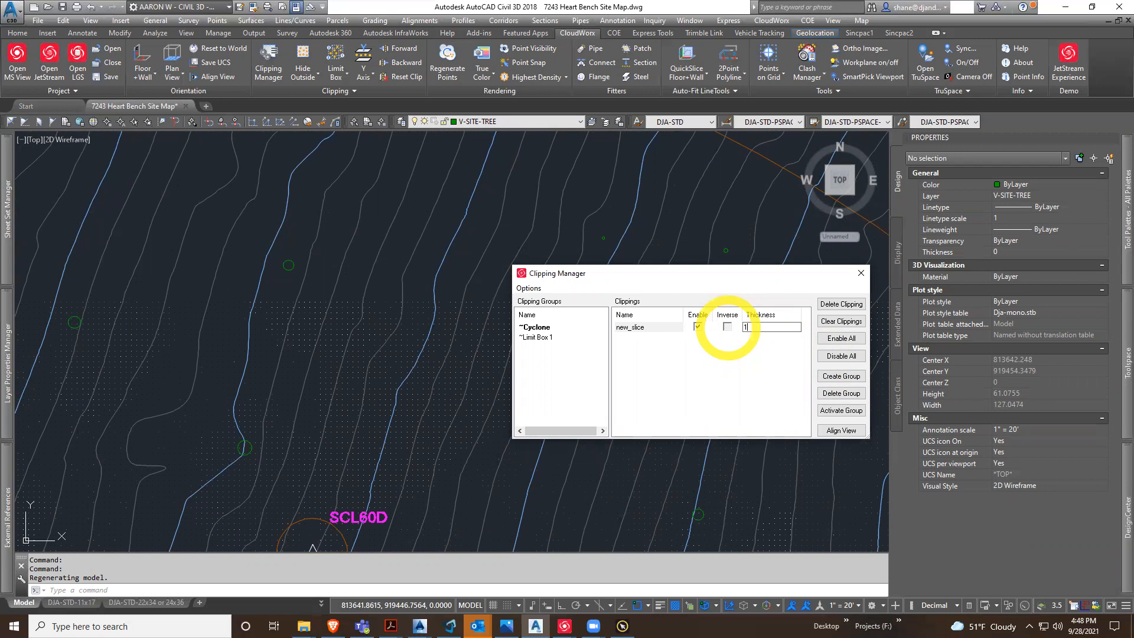
pyautogui.click(447, 56)
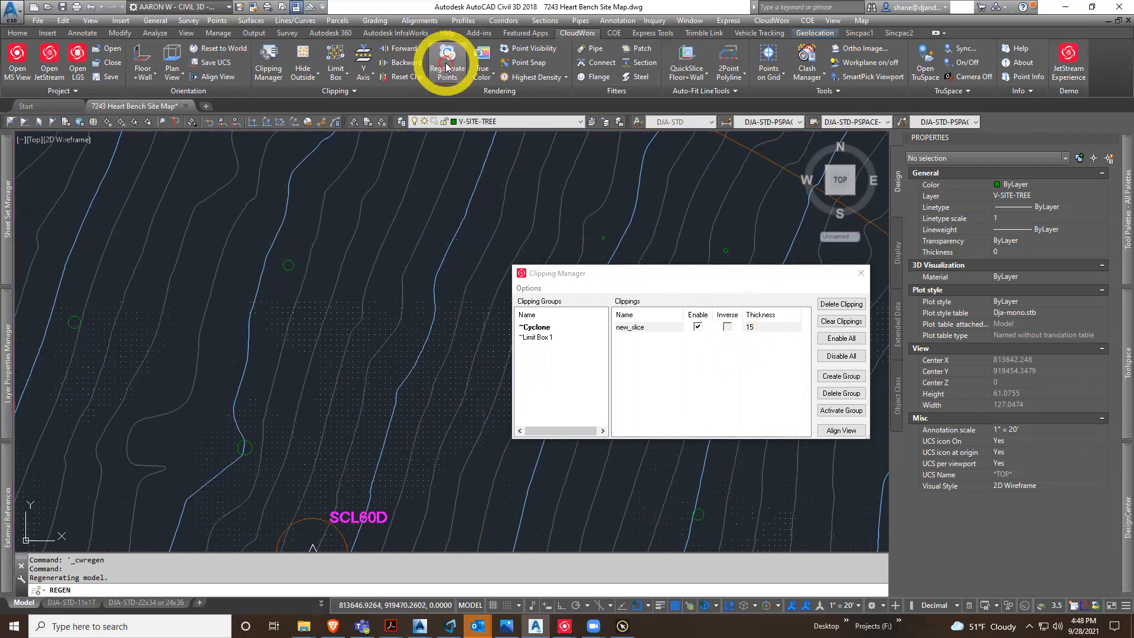
pyautogui.scroll(-2, 316, 372)
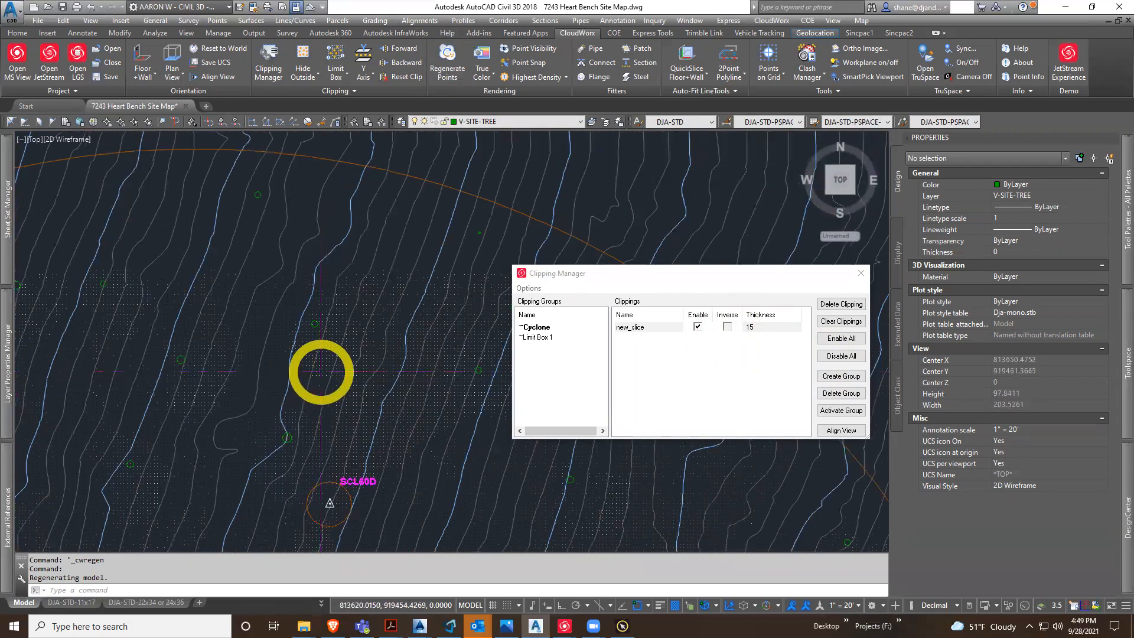
pyautogui.scroll(2, 328, 372)
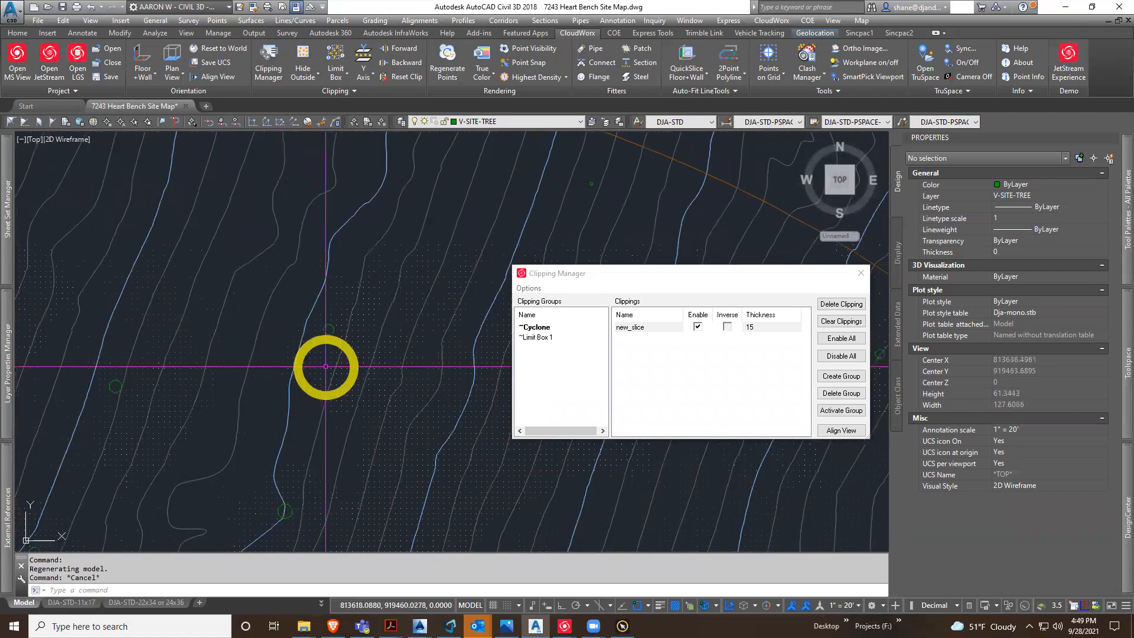
pyautogui.scroll(4, 326, 365)
pyautogui.moveTo(326, 365); pyautogui.dragTo(344, 421, button='middle')
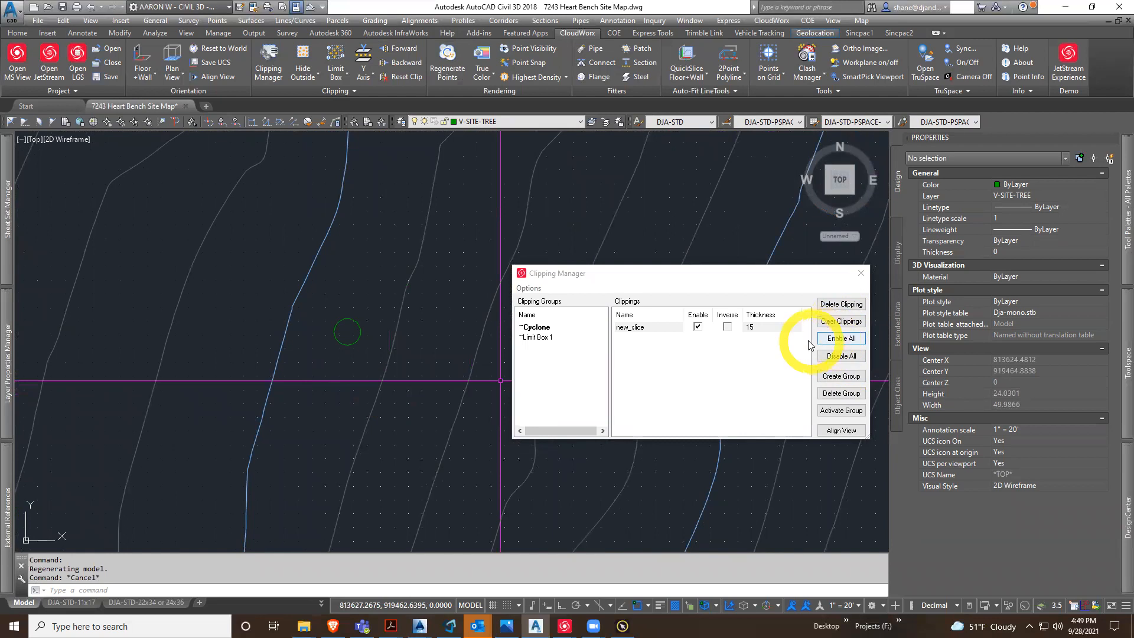
# Try Intensity colouring on the point cloud, switch it to Color Mapping, and regenerate the points
pyautogui.click(487, 78)
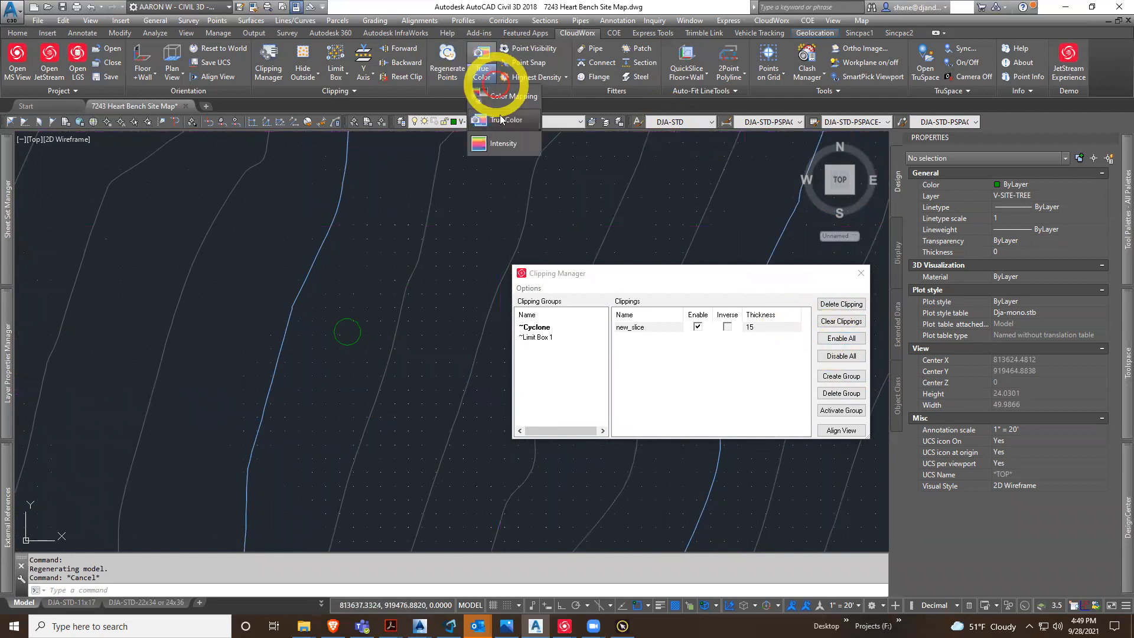
pyautogui.click(502, 143)
pyautogui.moveTo(462, 167); pyautogui.dragTo(474, 174, button='middle')
pyautogui.click(488, 55)
pyautogui.click(483, 78)
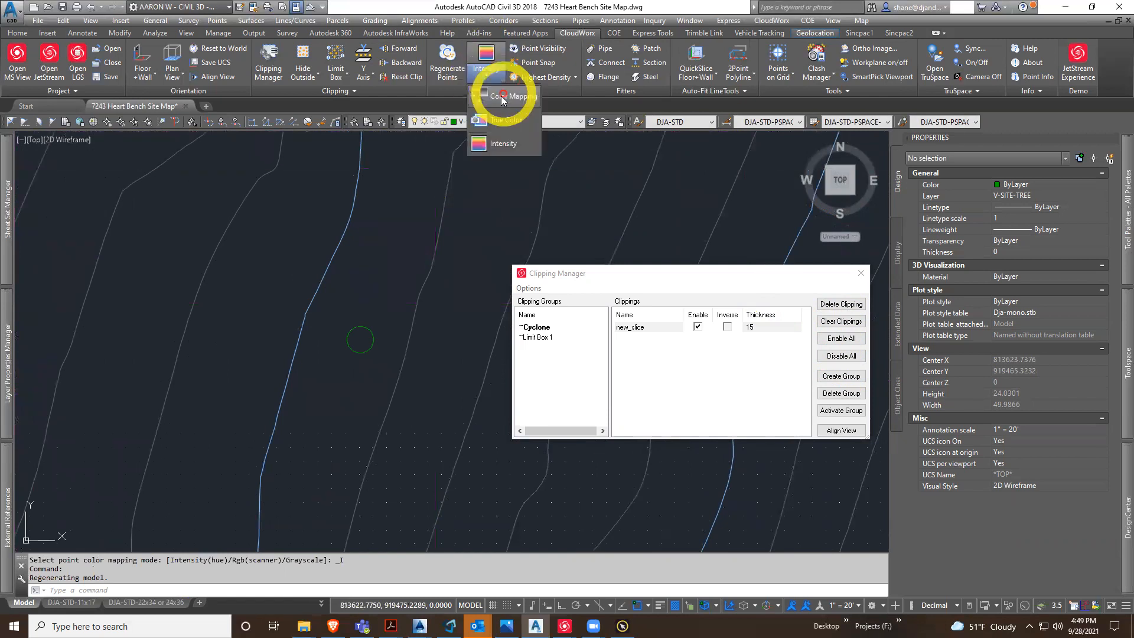
pyautogui.click(501, 95)
pyautogui.click(160, 8)
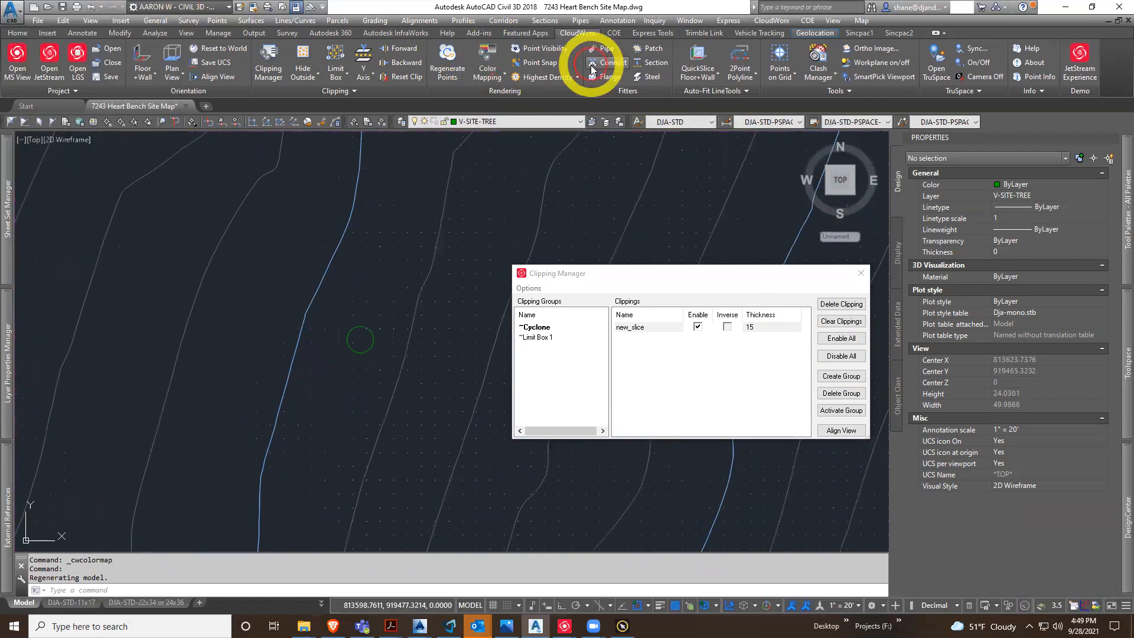
pyautogui.click(442, 66)
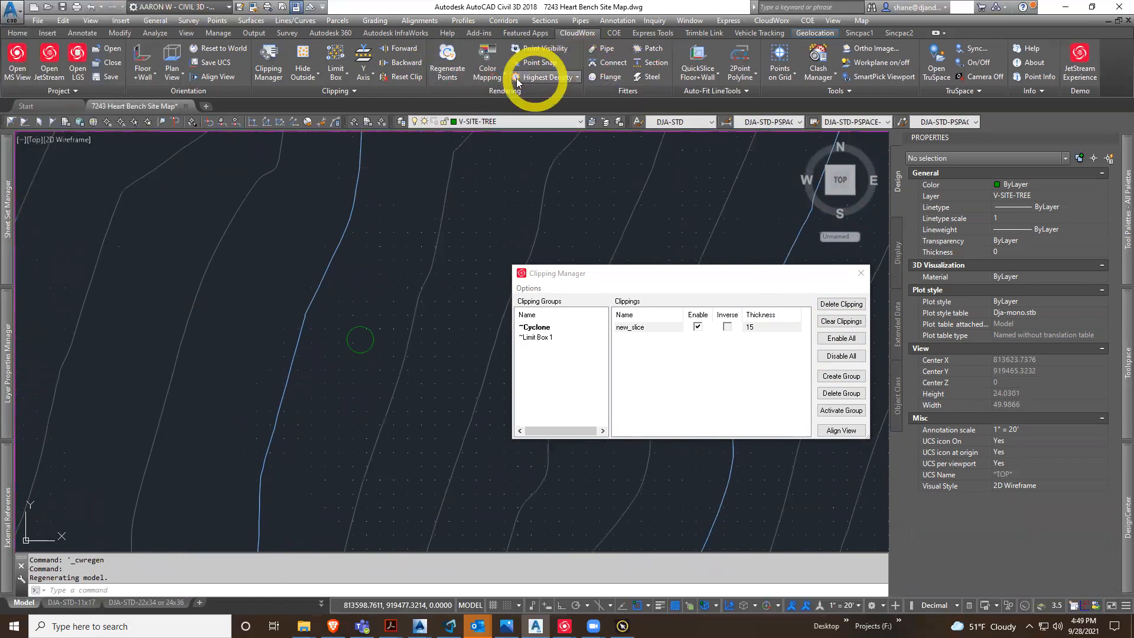
# Disable the new_slice clipping and examine the unclipped points around a tree circle
pyautogui.scroll(-8, 405, 417)
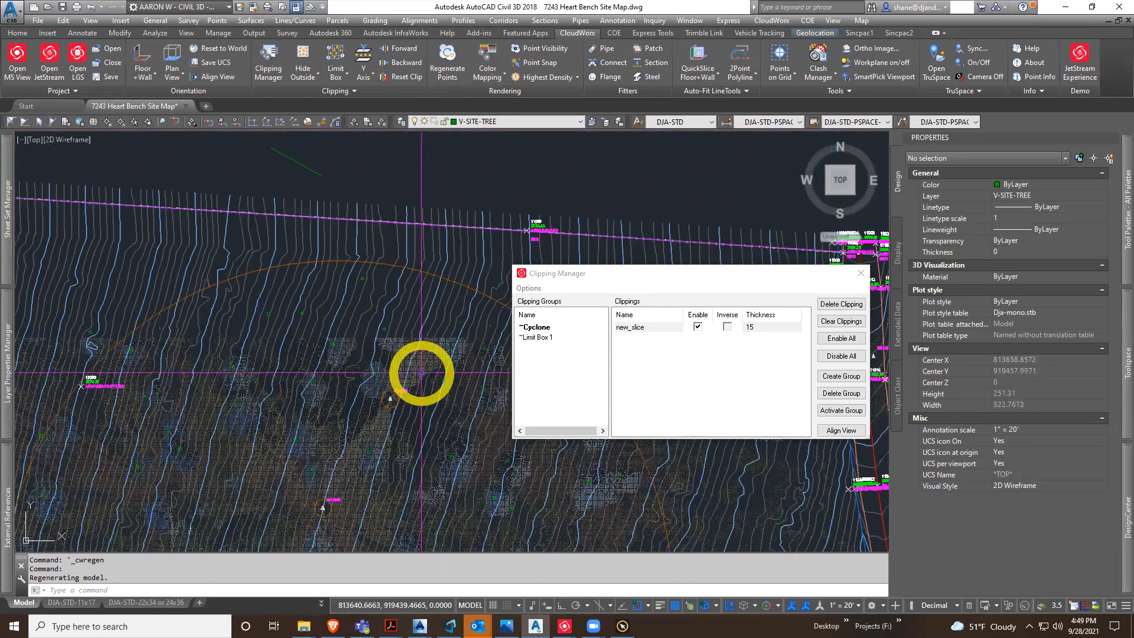
pyautogui.click(766, 332)
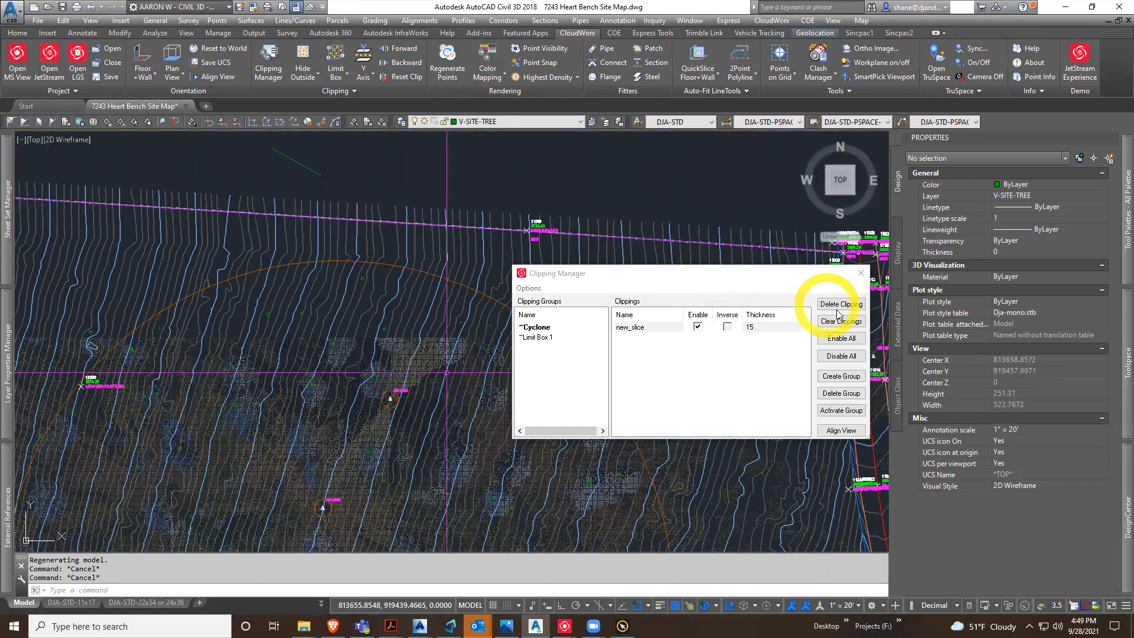
pyautogui.click(697, 329)
pyautogui.scroll(5, 450, 372)
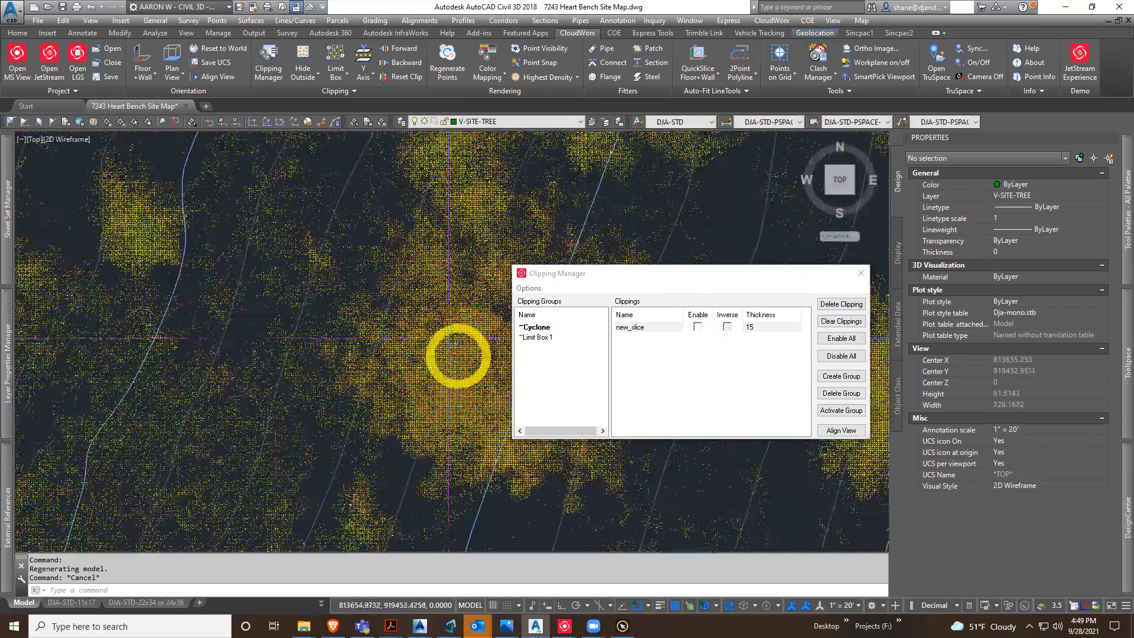
pyautogui.scroll(7, 459, 355)
pyautogui.moveTo(454, 329); pyautogui.dragTo(399, 346, button='middle')
pyautogui.scroll(4, 398, 316)
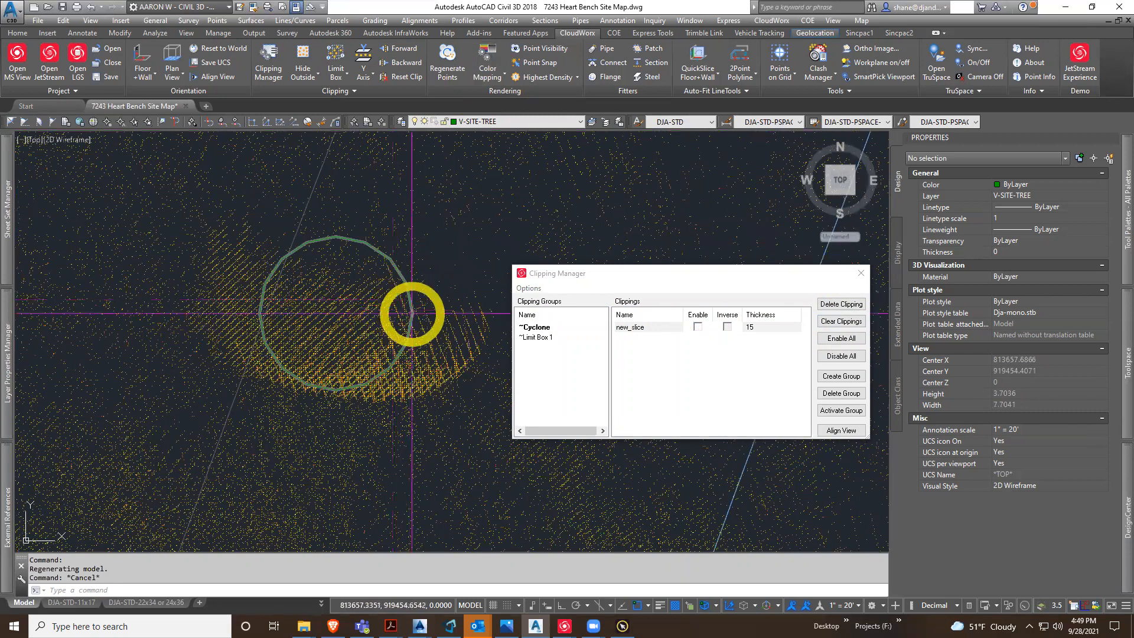
pyautogui.scroll(-6, 411, 313)
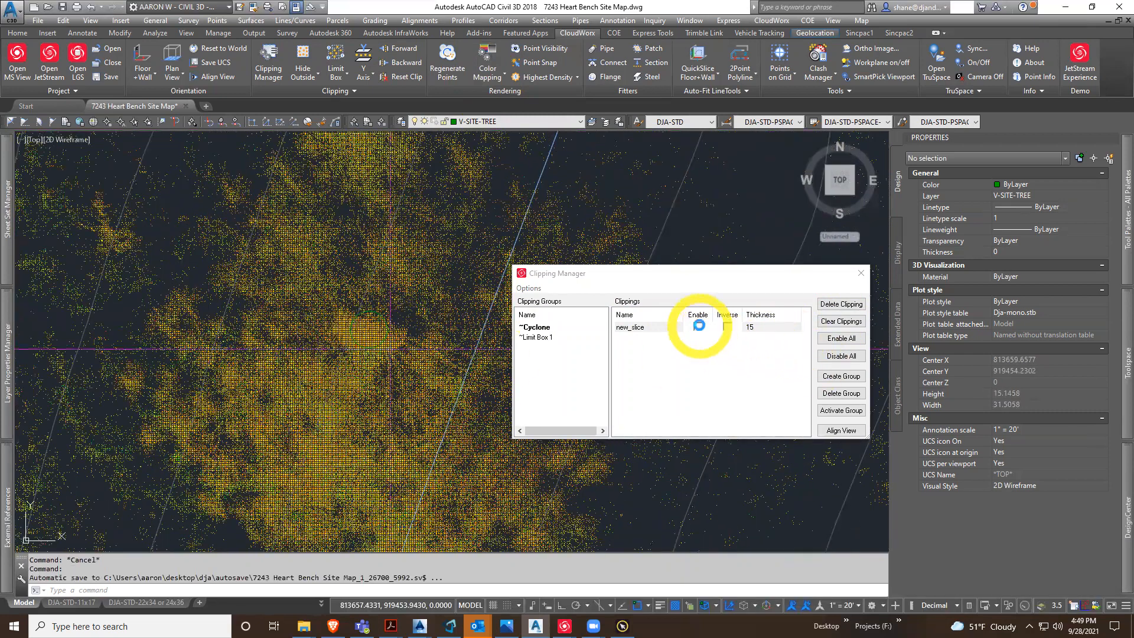
# Re-enable the new_slice clipping and examine the clipped points around the same tree circle
pyautogui.click(699, 325)
pyautogui.moveTo(366, 376); pyautogui.dragTo(376, 424, button='middle')
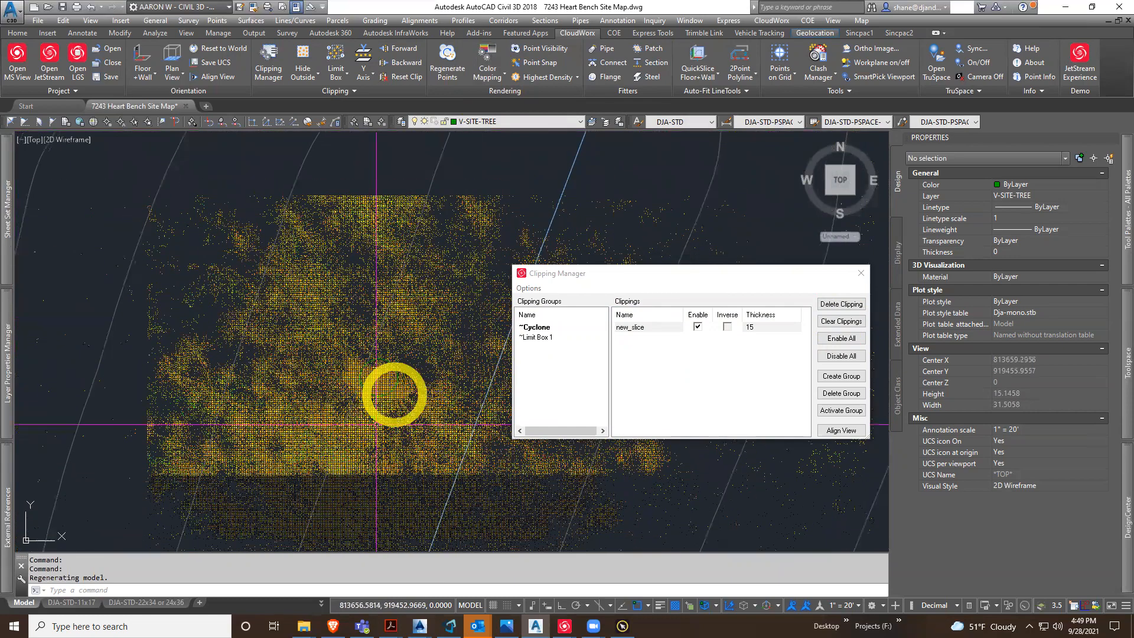
pyautogui.scroll(2, 401, 397)
pyautogui.doubleClick(747, 328)
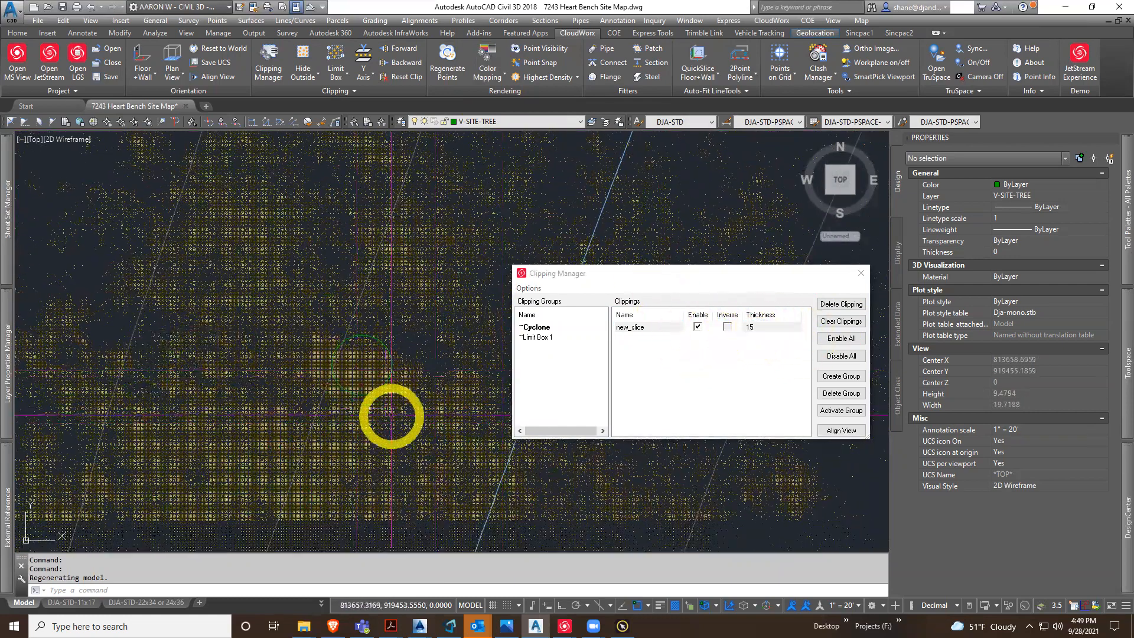
pyautogui.scroll(-2, 383, 408)
pyautogui.scroll(-5, 394, 422)
pyautogui.scroll(5, 396, 390)
pyautogui.scroll(3, 358, 457)
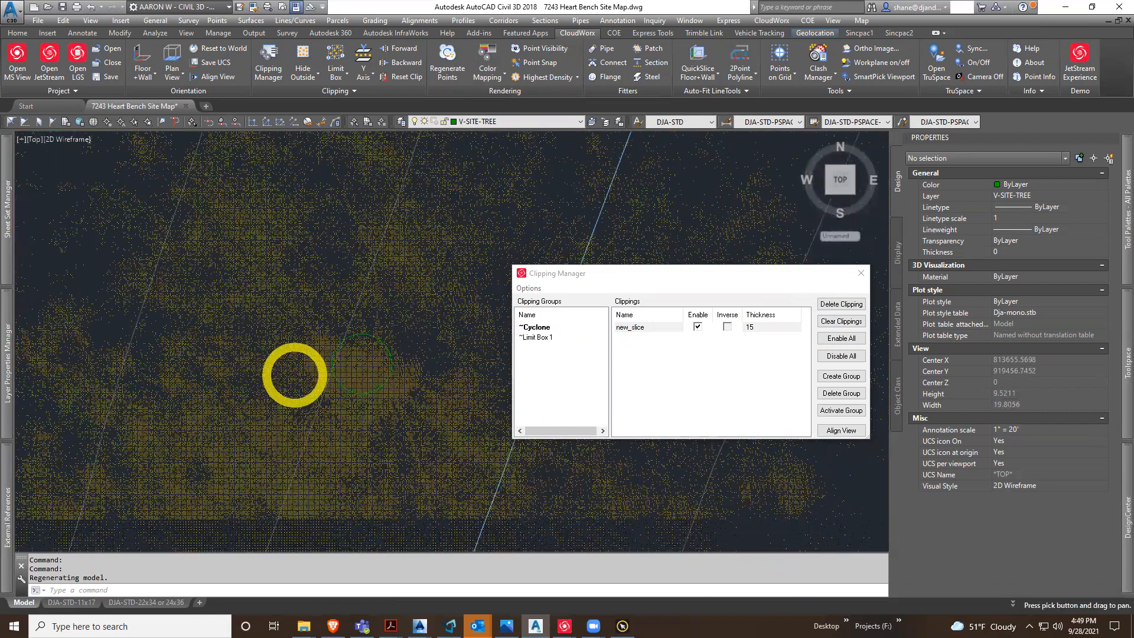
# Set the thickness of new_slice to 20 and regenerate the points
pyautogui.click(762, 327)
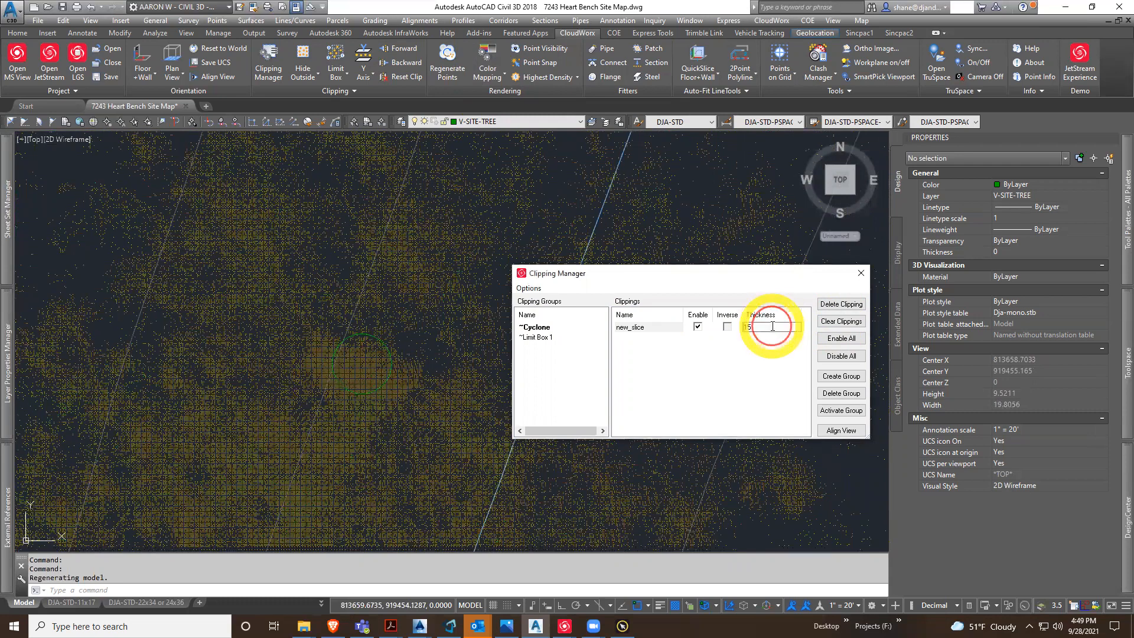
pyautogui.write('20')
pyautogui.press('Return')
pyautogui.scroll(-2, 406, 379)
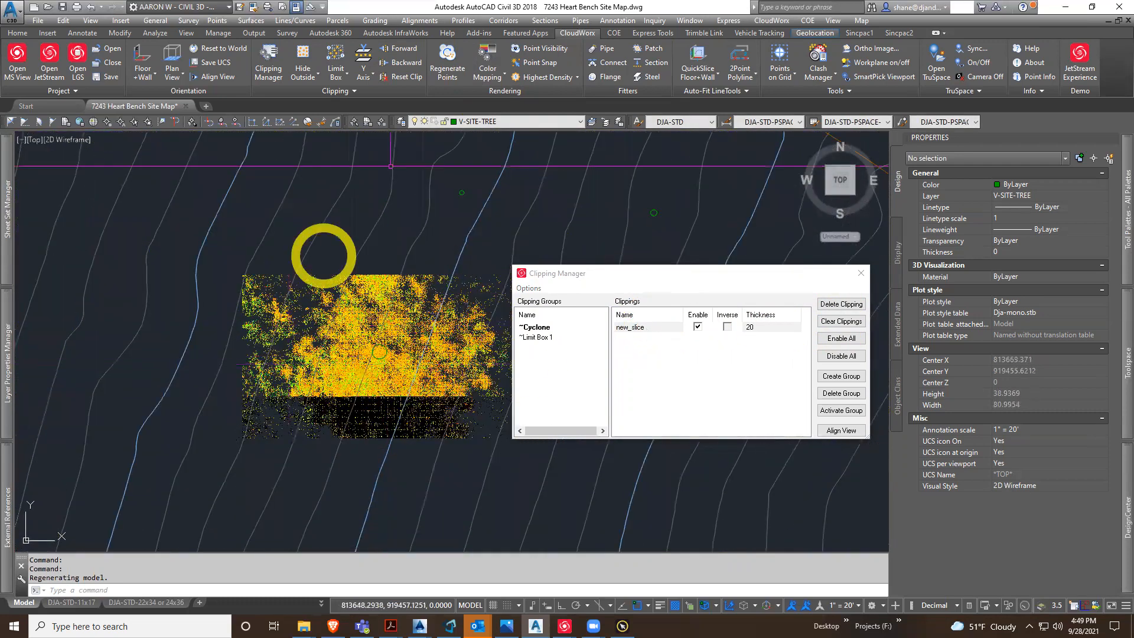
pyautogui.click(444, 57)
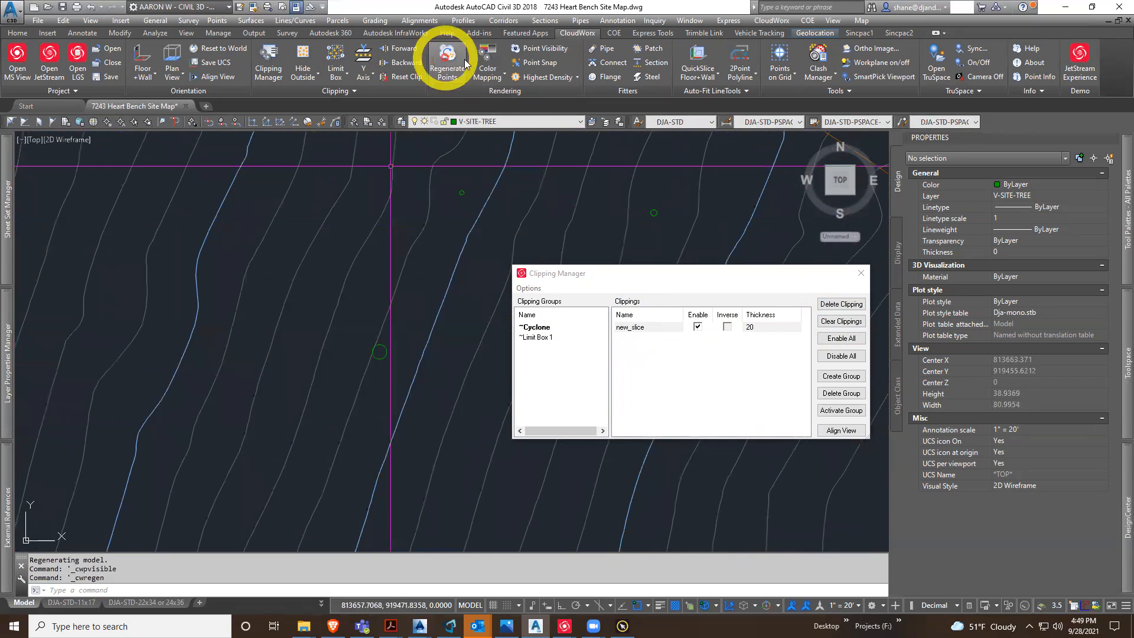
# Set the thickness of new_slice to 50, turn the point cloud's visibility back on, and inspect the points around the tree circle
pyautogui.click(754, 328)
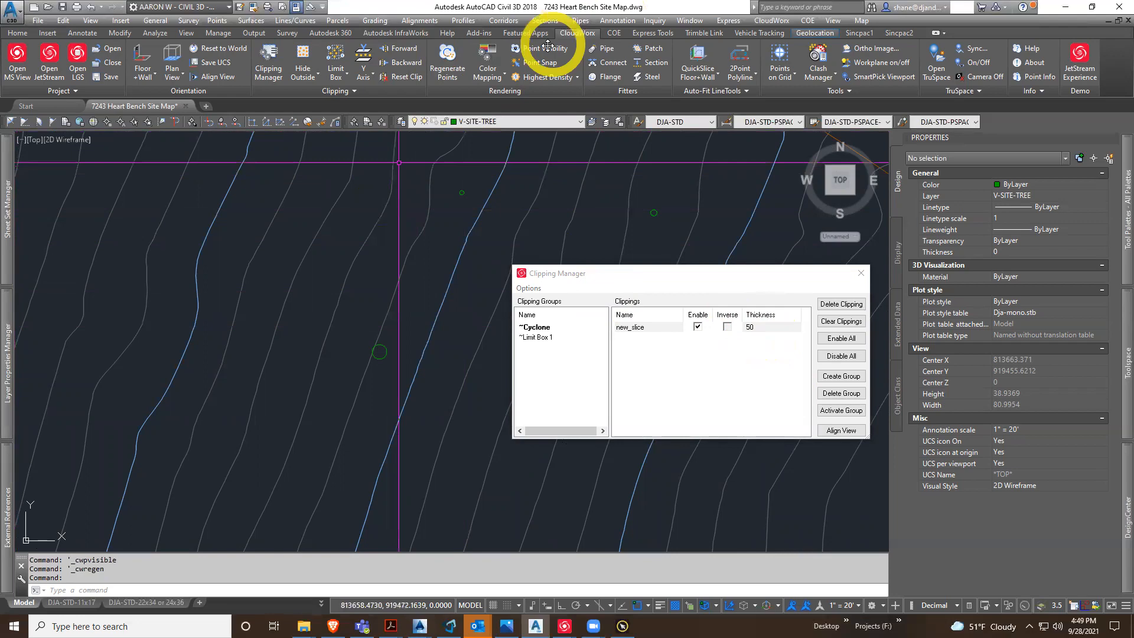
pyautogui.click(545, 50)
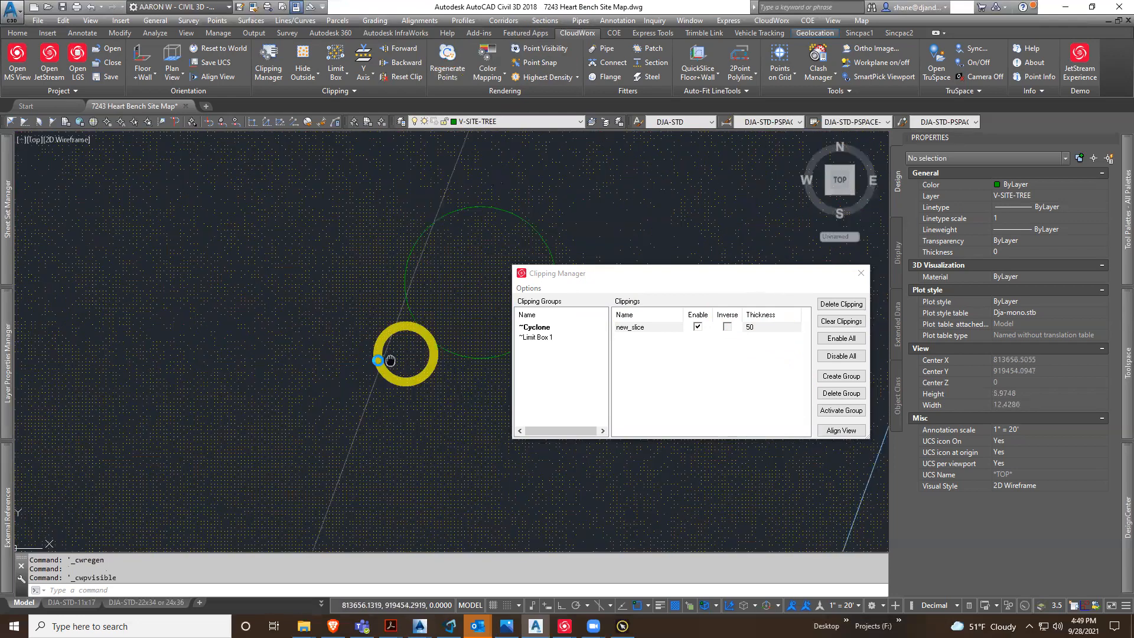
pyautogui.scroll(2, 383, 378)
pyautogui.scroll(-8, 354, 417)
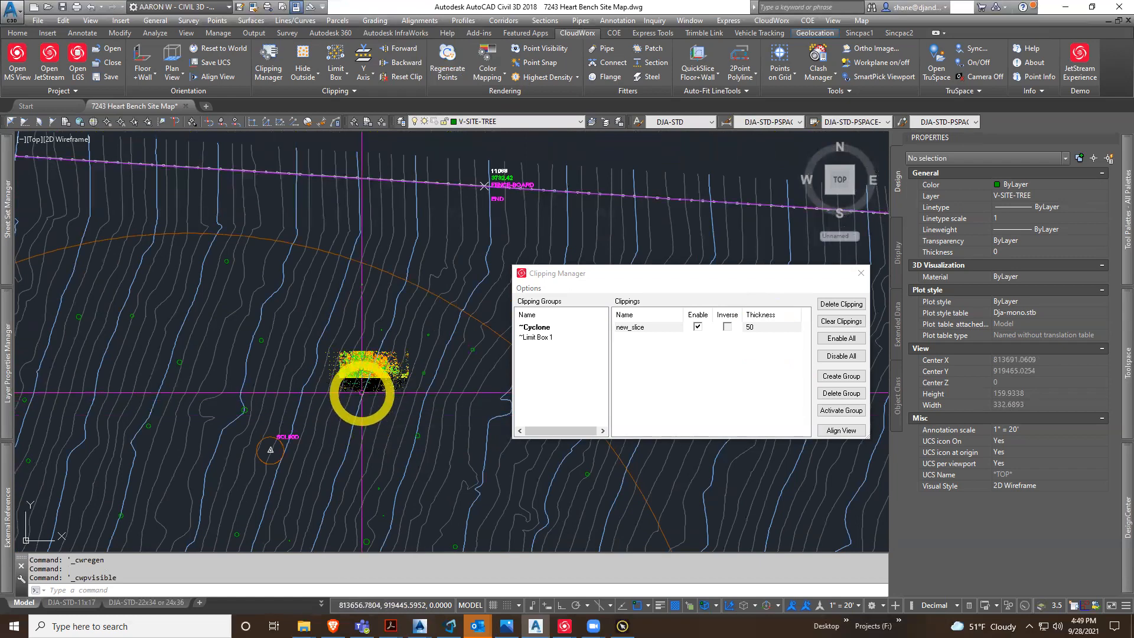
pyautogui.scroll(13, 362, 392)
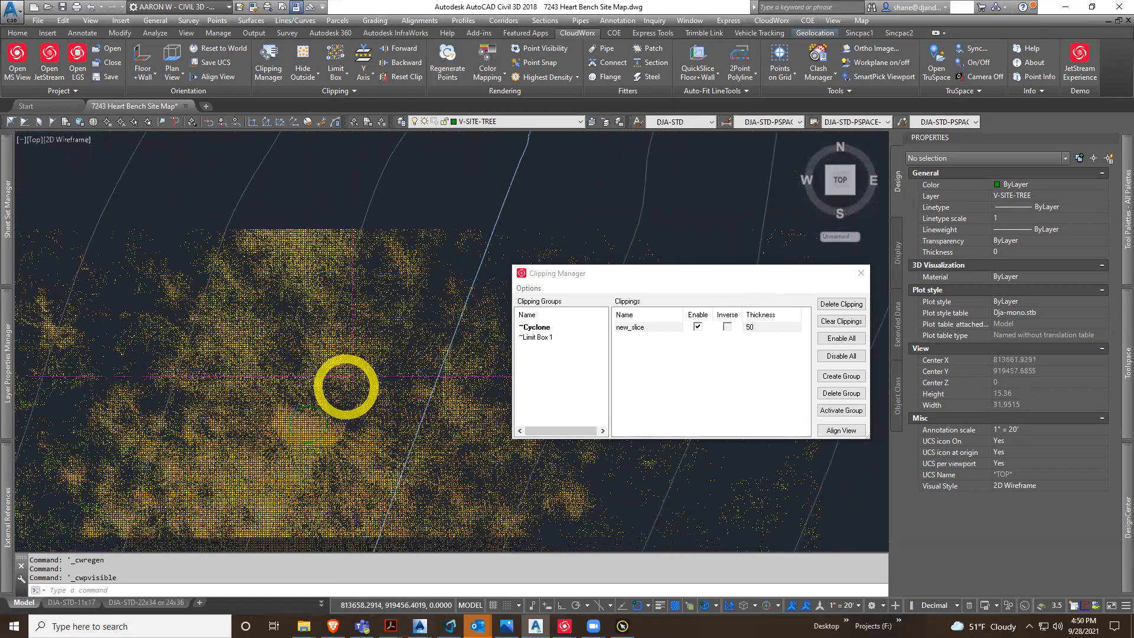
pyautogui.moveTo(350, 464); pyautogui.dragTo(355, 397, button='middle')
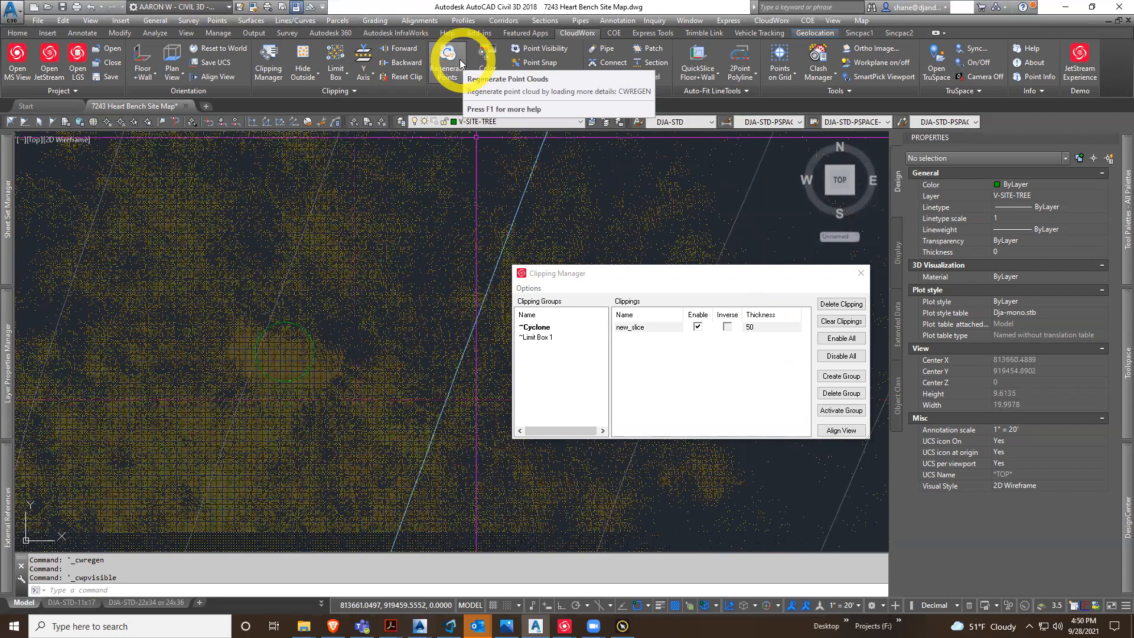
pyautogui.moveTo(241, 293)
pyautogui.mouseDown()
pyautogui.moveTo(337, 403)
pyautogui.moveTo(228, 431)
pyautogui.moveTo(299, 436)
pyautogui.mouseUp()
pyautogui.press('Escape')
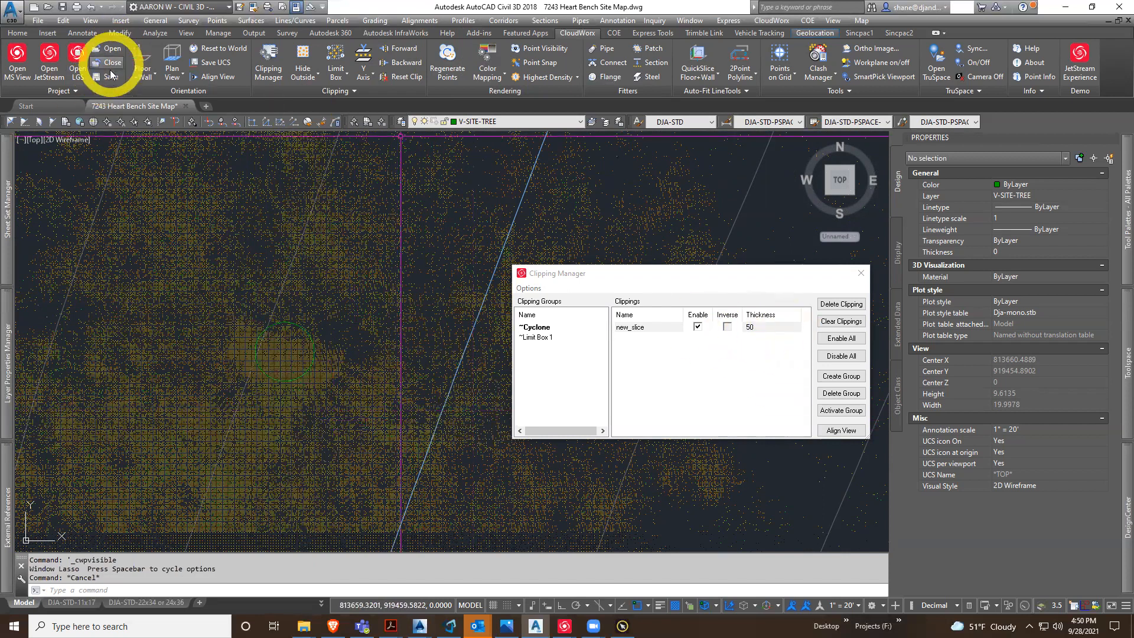
# Close the CloudWorx project without saving and reopen 7243 Heart Bench Site Survey.cwprj from the Cloudworx folder
pyautogui.click(109, 62)
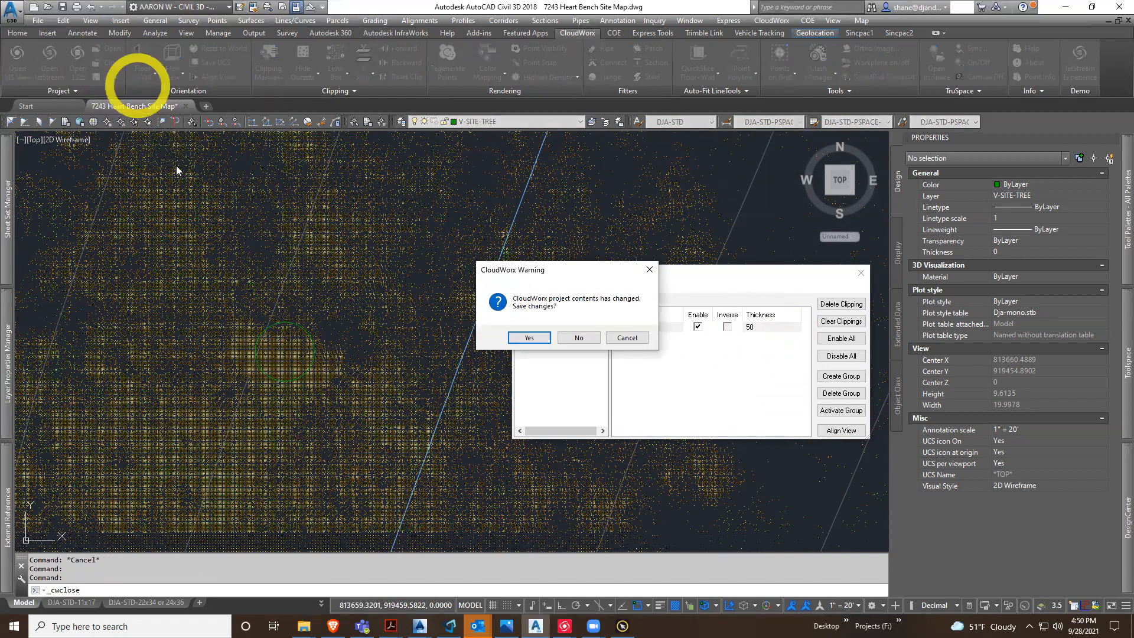
pyautogui.click(570, 337)
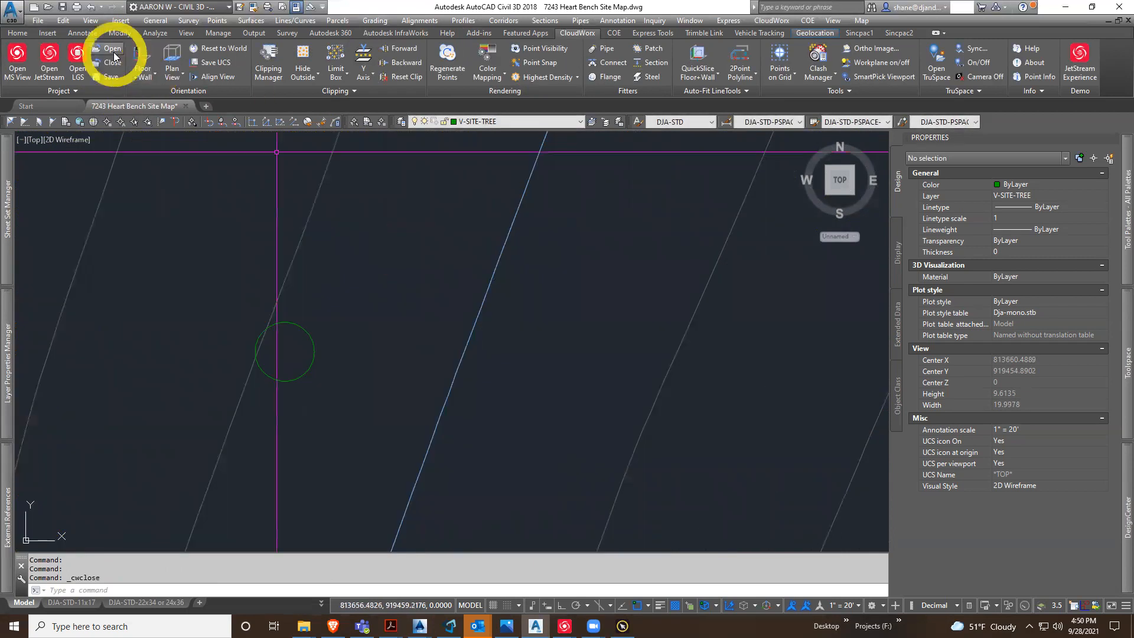
pyautogui.click(112, 48)
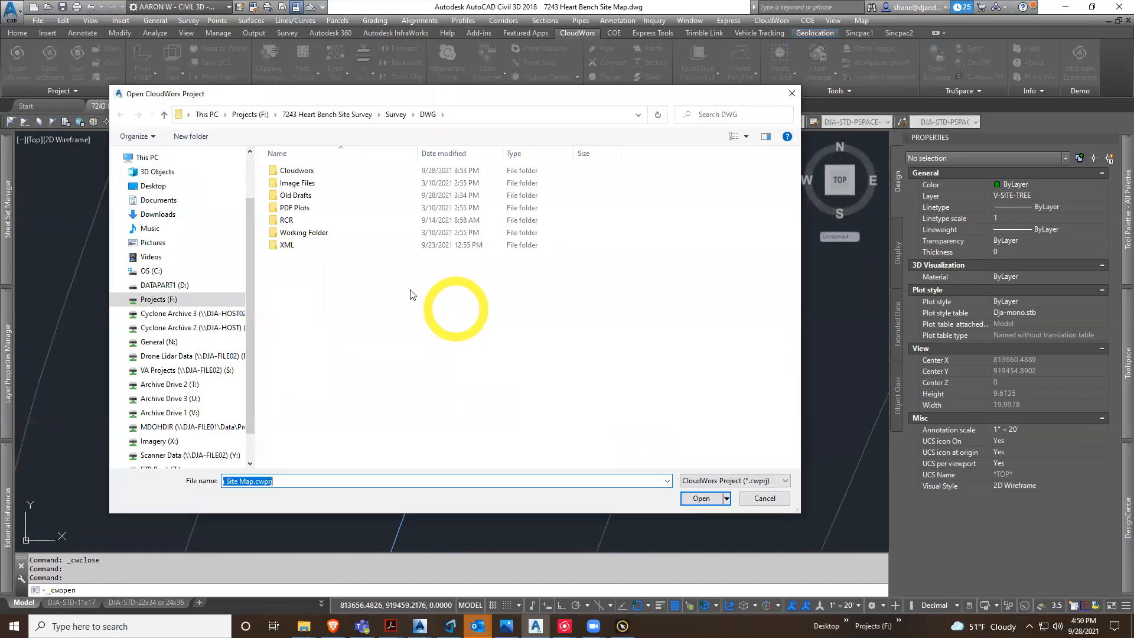
pyautogui.doubleClick(307, 171)
pyautogui.click(322, 171)
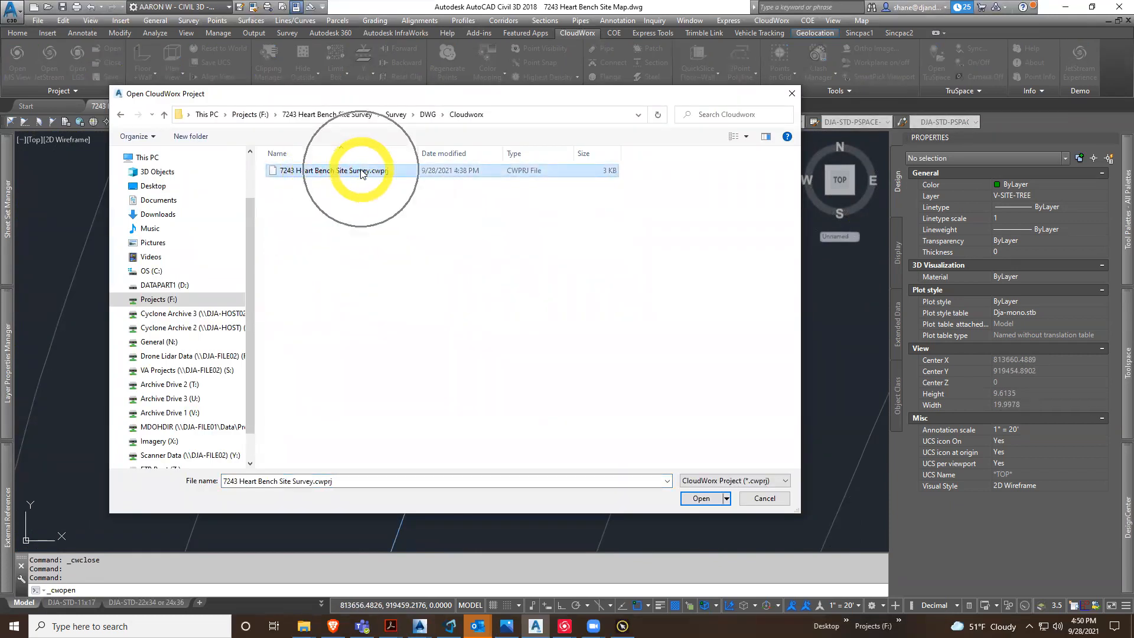
pyautogui.click(701, 497)
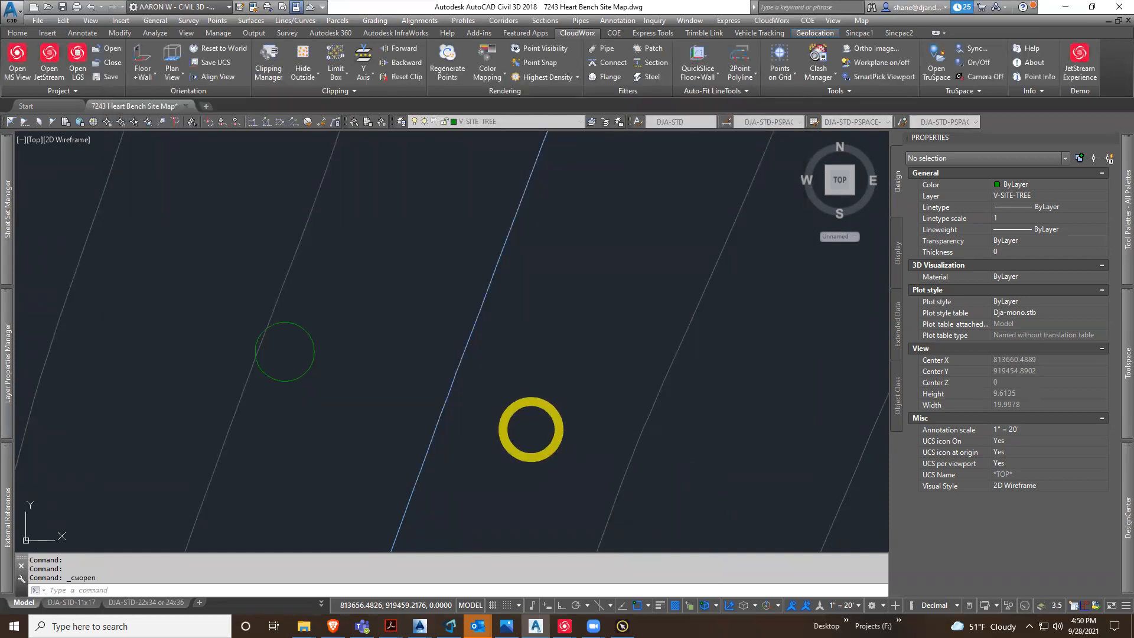
# Toggle the point visibility to redisplay the reopened point cloud over the contours around the scanner setup
pyautogui.click(539, 50)
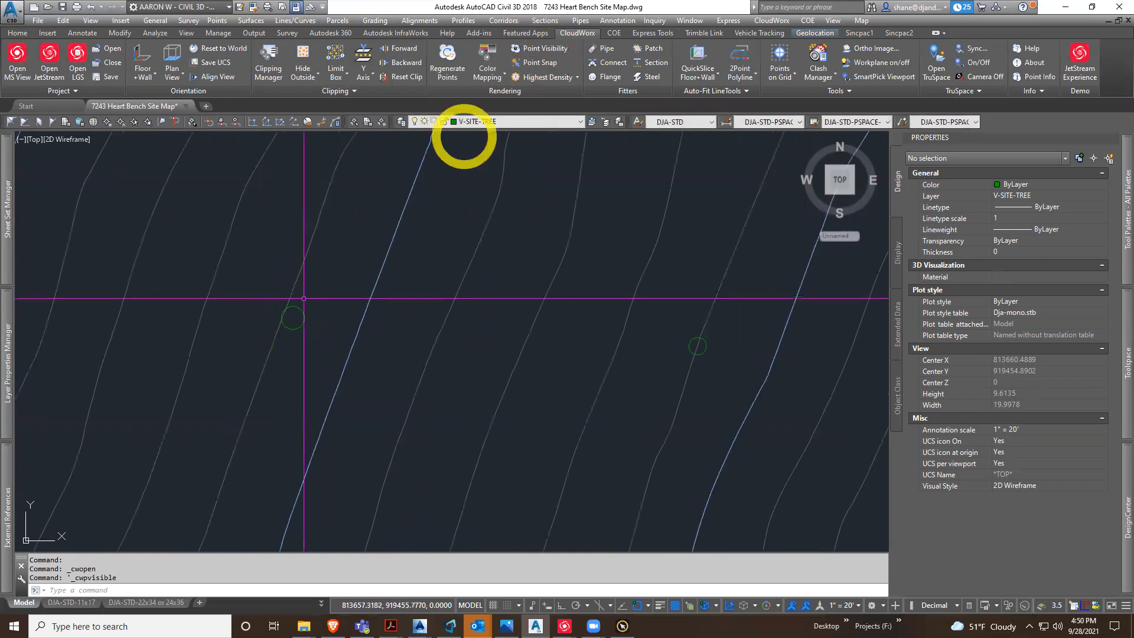
pyautogui.click(553, 48)
pyautogui.scroll(-10, 348, 336)
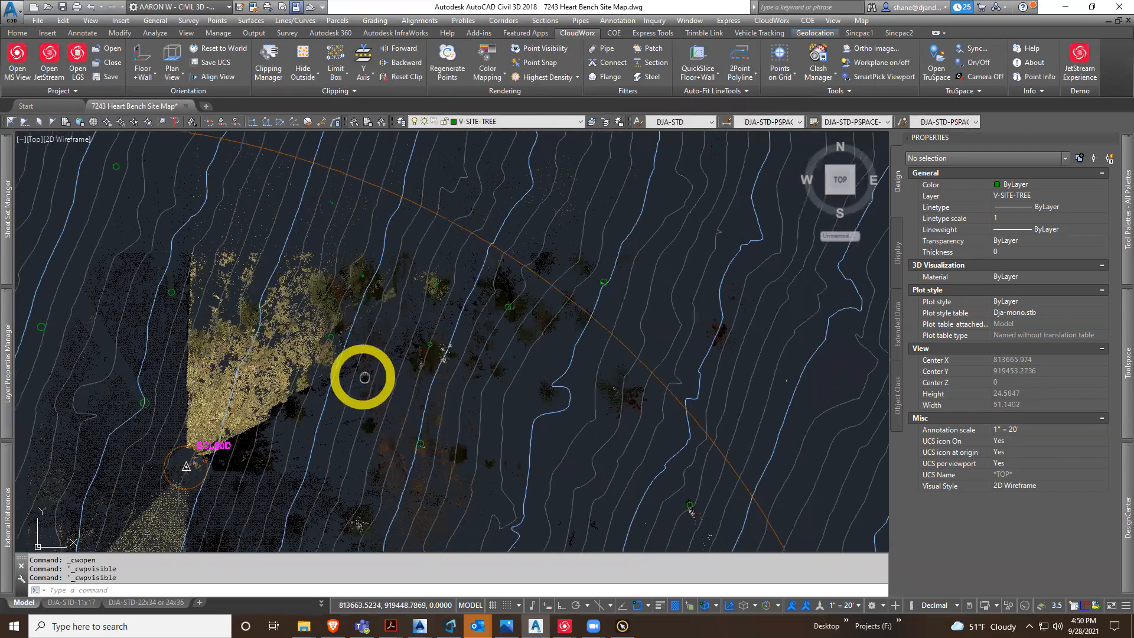
# Open the Clipping Manager and disable the new_slice clipping to show the full tree canopies
pyautogui.click(275, 56)
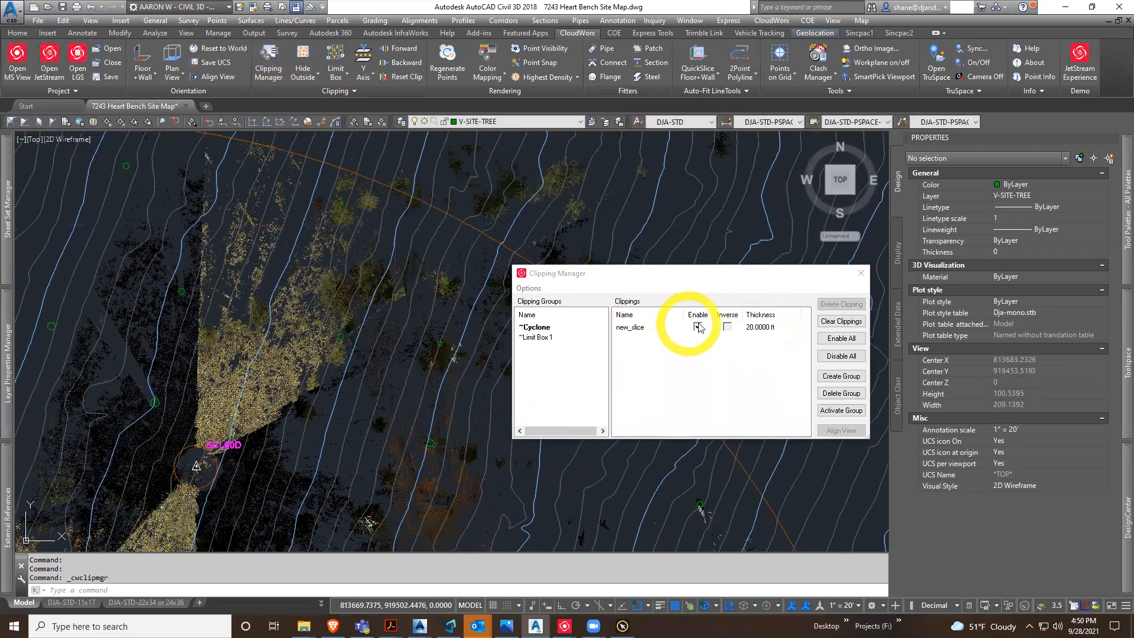
pyautogui.click(697, 326)
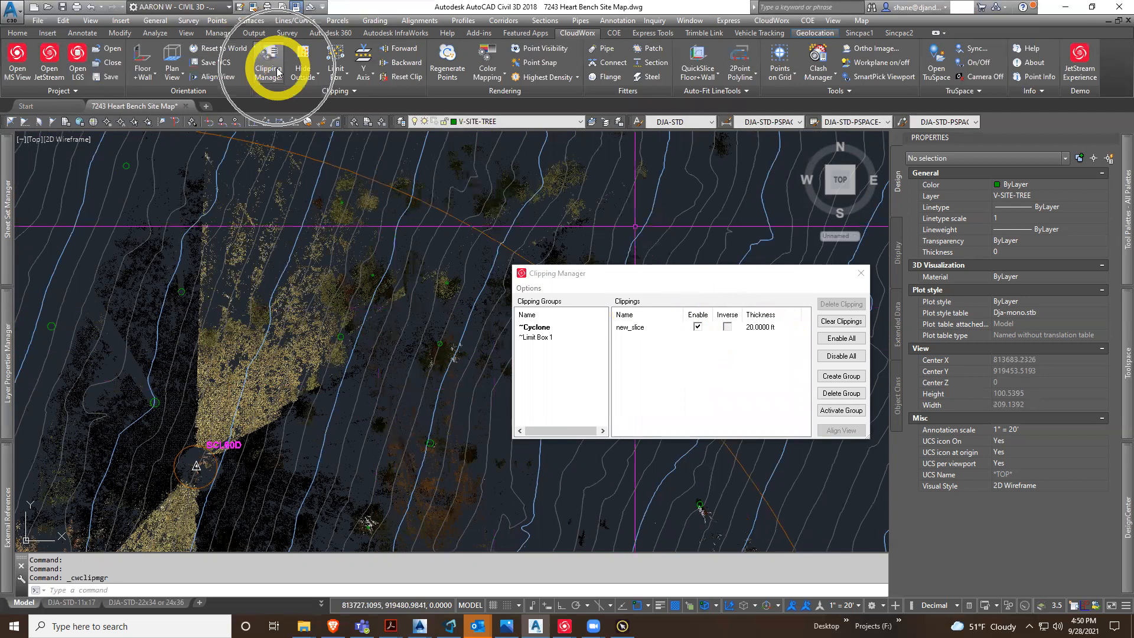
pyautogui.click(698, 326)
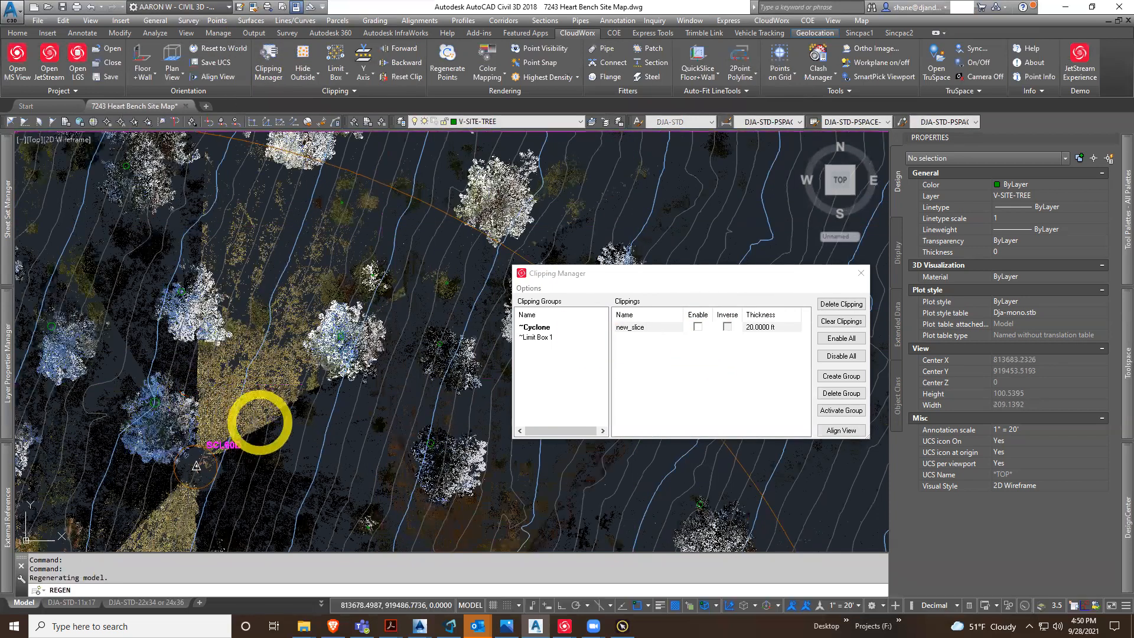
pyautogui.scroll(-5, 260, 420)
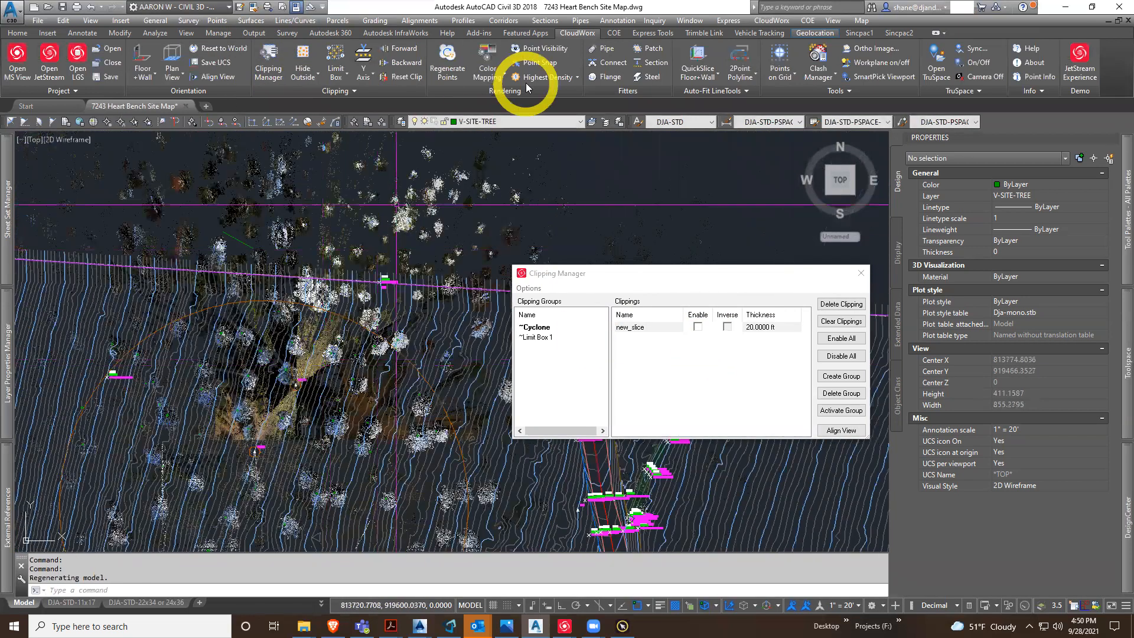
# Set the point color mapping to True Color and inspect the unclipped points around a tree circle
pyautogui.click(503, 77)
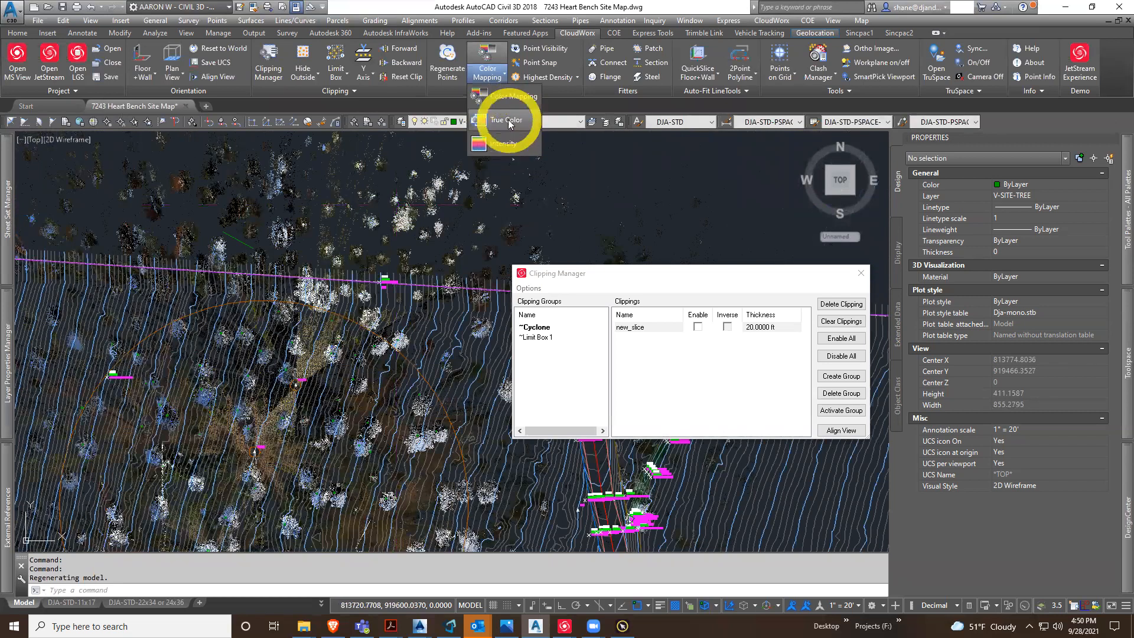
pyautogui.click(508, 119)
pyautogui.scroll(4, 333, 365)
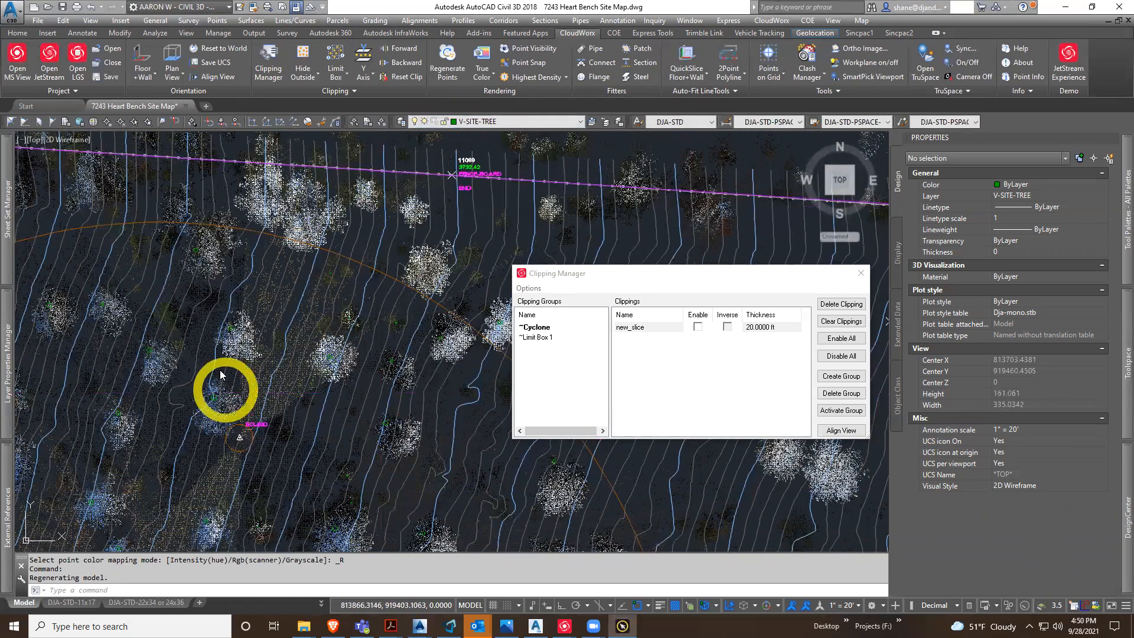
pyautogui.scroll(8, 331, 358)
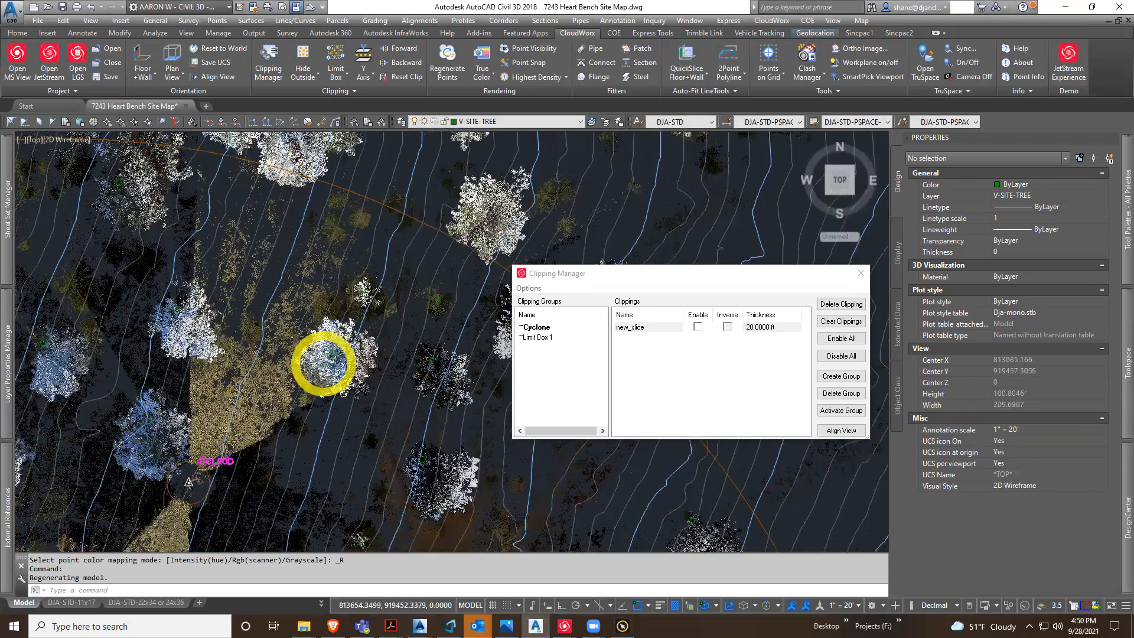
pyautogui.scroll(2, 359, 320)
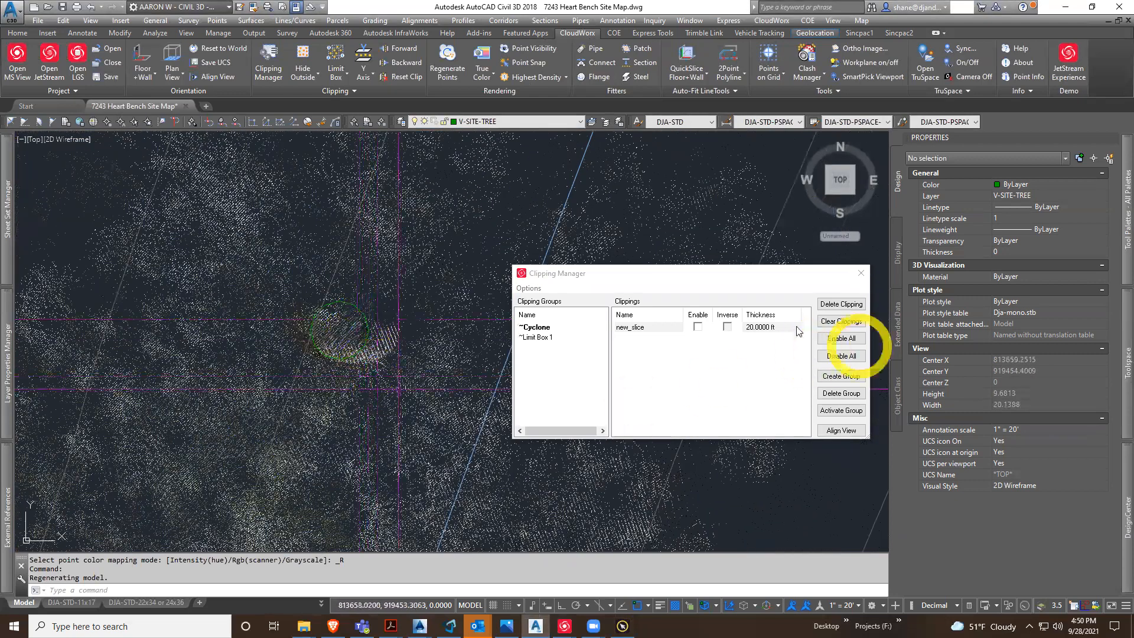
# Re-enable the new_slice clipping and set the point color mapping to Intensity
pyautogui.click(697, 326)
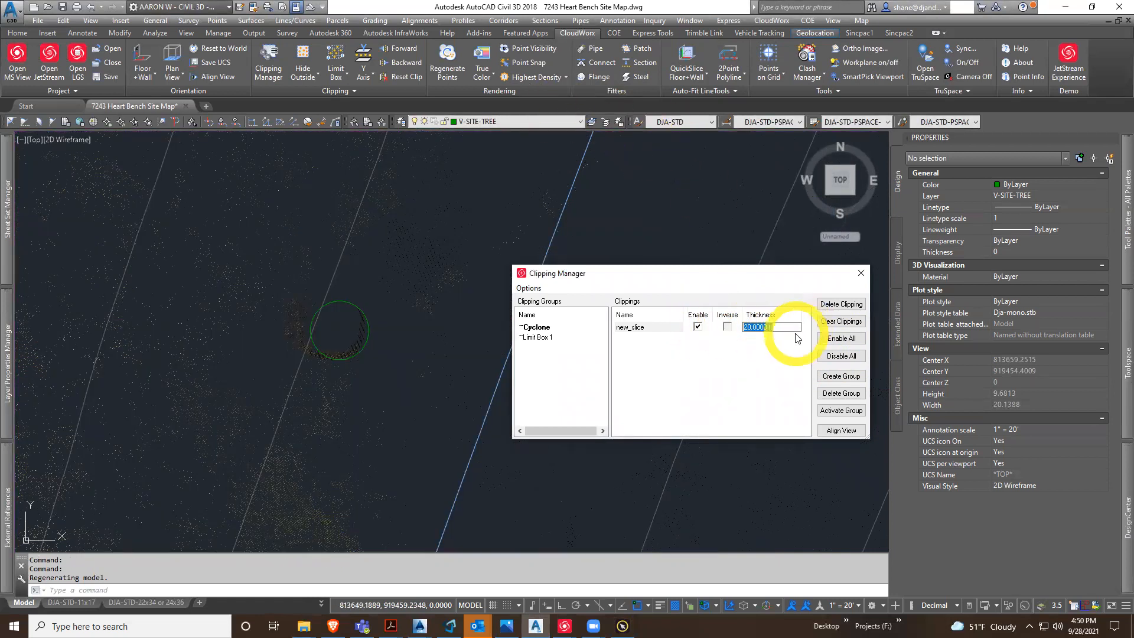
pyautogui.click(487, 79)
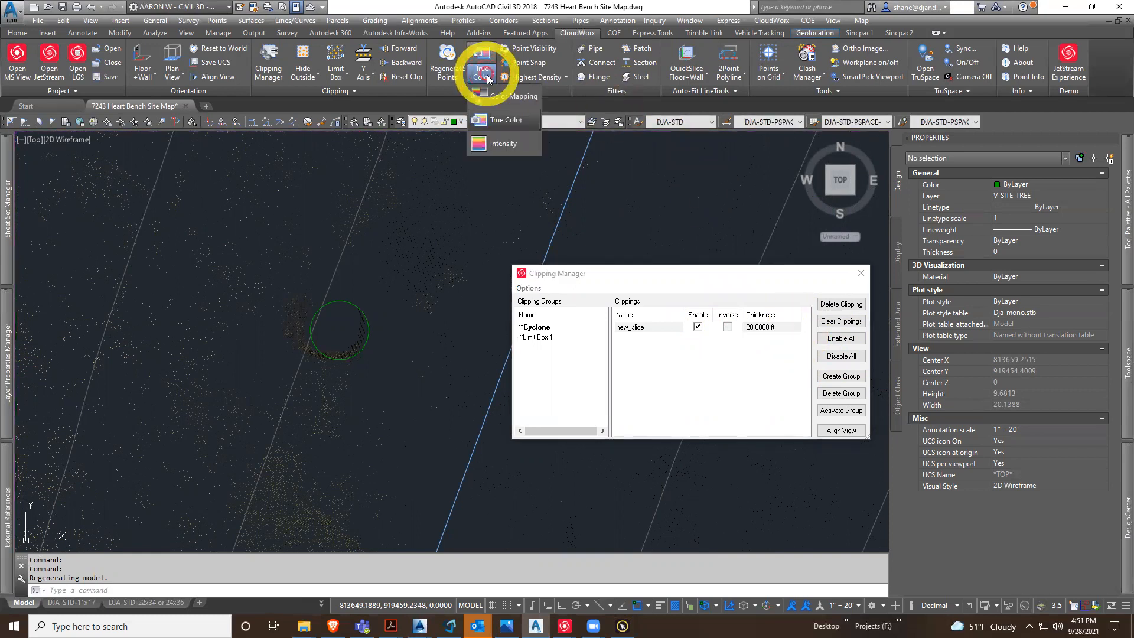
pyautogui.click(503, 143)
pyautogui.moveTo(366, 366); pyautogui.dragTo(401, 398, button='middle')
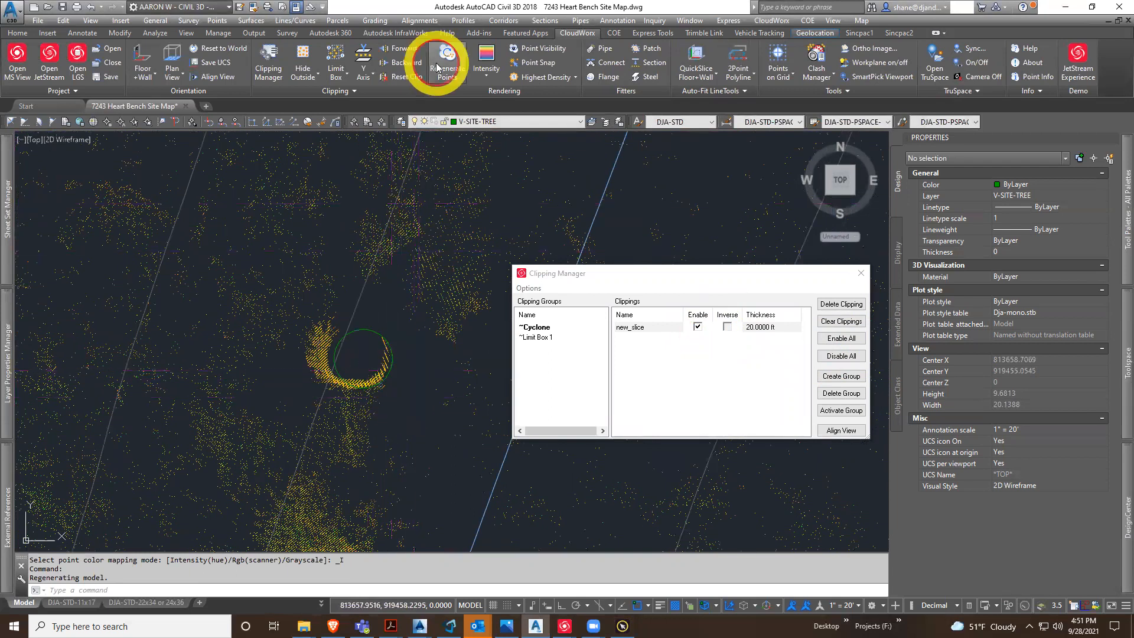
# Turn the point cloud's visibility off and back on around the tree circle
pyautogui.click(540, 49)
pyautogui.scroll(-8, 394, 342)
pyautogui.scroll(4, 394, 342)
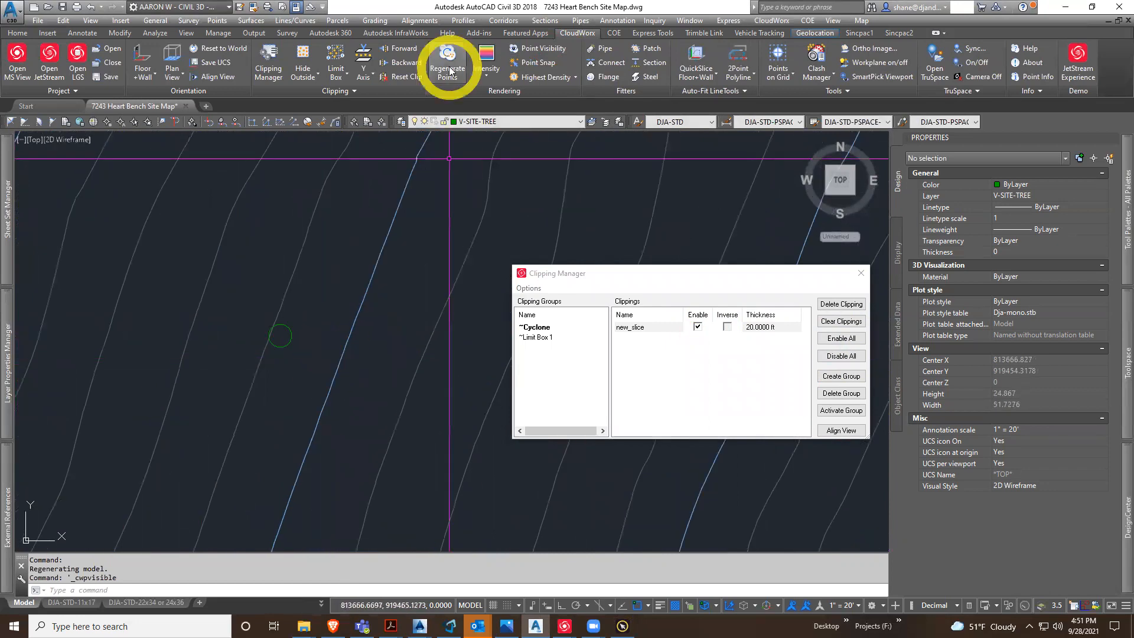
pyautogui.click(540, 50)
# Examine the clipped trunk and canopy points of the neighbouring trees to find a circle that is off its trunk
pyautogui.scroll(2, 296, 337)
pyautogui.moveTo(296, 337)
pyautogui.mouseDown(button='middle')
pyautogui.moveTo(340, 337)
pyautogui.moveTo(314, 392)
pyautogui.mouseUp(button='middle')
pyautogui.moveTo(477, 287); pyautogui.dragTo(286, 541, button='middle')
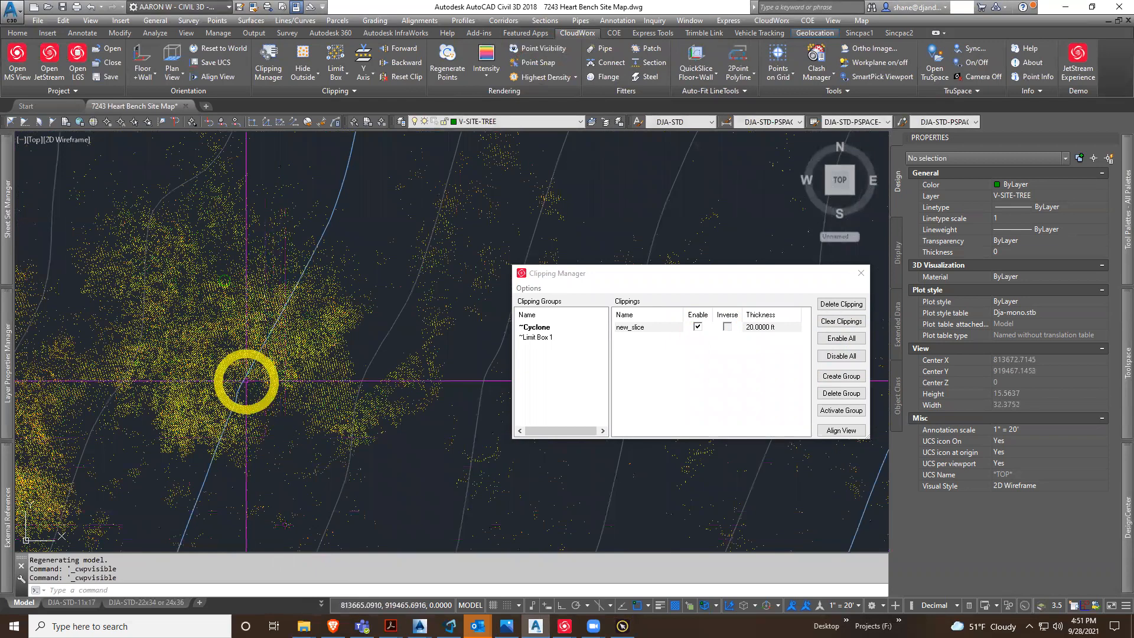
pyautogui.scroll(-4, 300, 390)
pyautogui.moveTo(299, 391); pyautogui.dragTo(101, 323, button='middle')
pyautogui.scroll(2, 207, 378)
pyautogui.moveTo(207, 377); pyautogui.dragTo(311, 231, button='middle')
pyautogui.scroll(4, 311, 231)
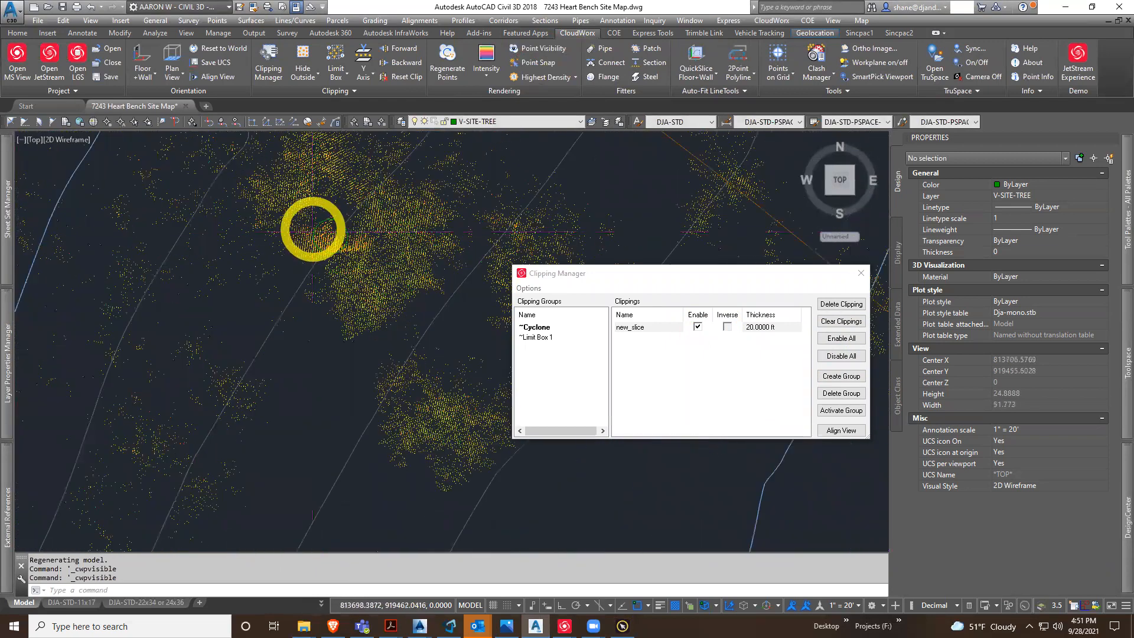
# Move the neighbouring tree's circle by its centre onto the trunk points, to about X 813699.55, Y 919462.01
pyautogui.click(368, 236)
pyautogui.scroll(2, 349, 240)
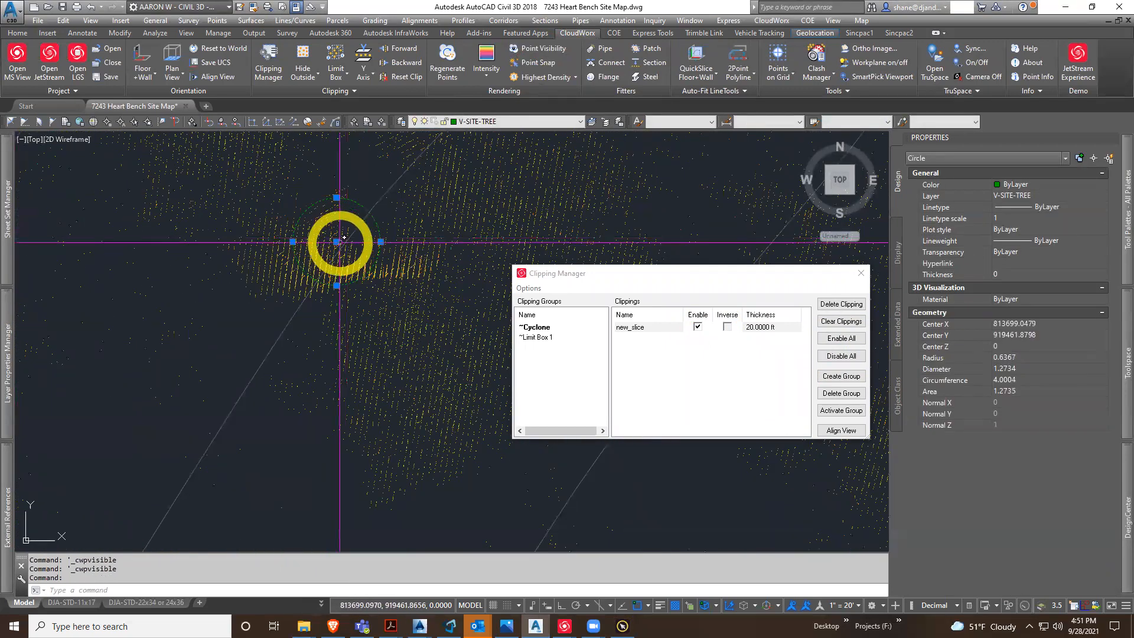
pyautogui.click(336, 241)
pyautogui.click(386, 242)
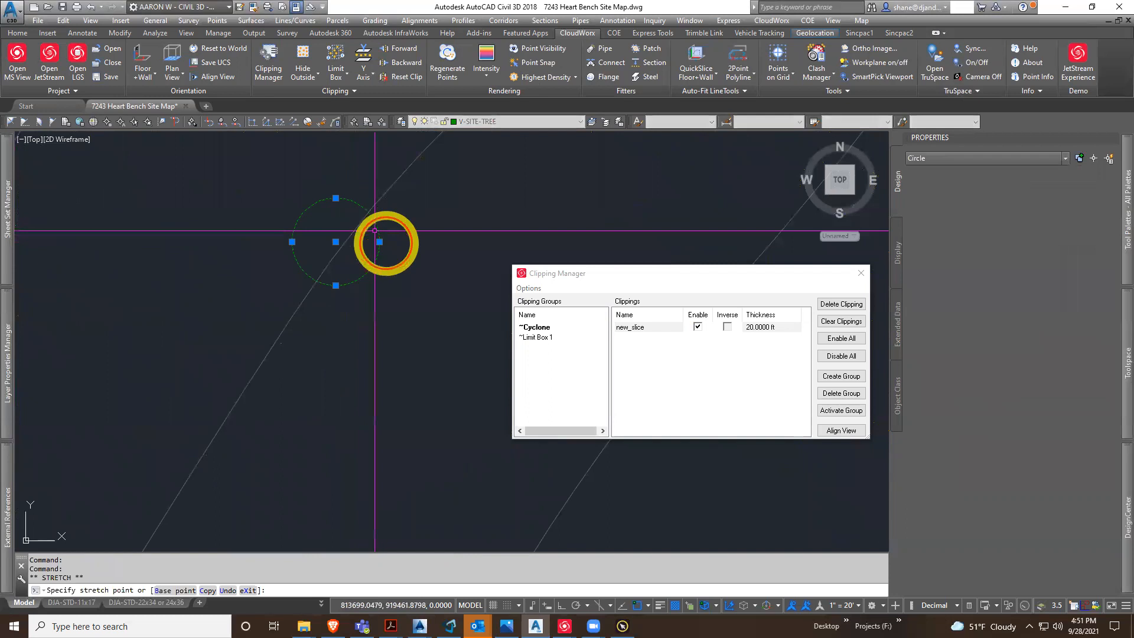
pyautogui.click(335, 242)
pyautogui.click(370, 234)
pyautogui.scroll(-2, 404, 285)
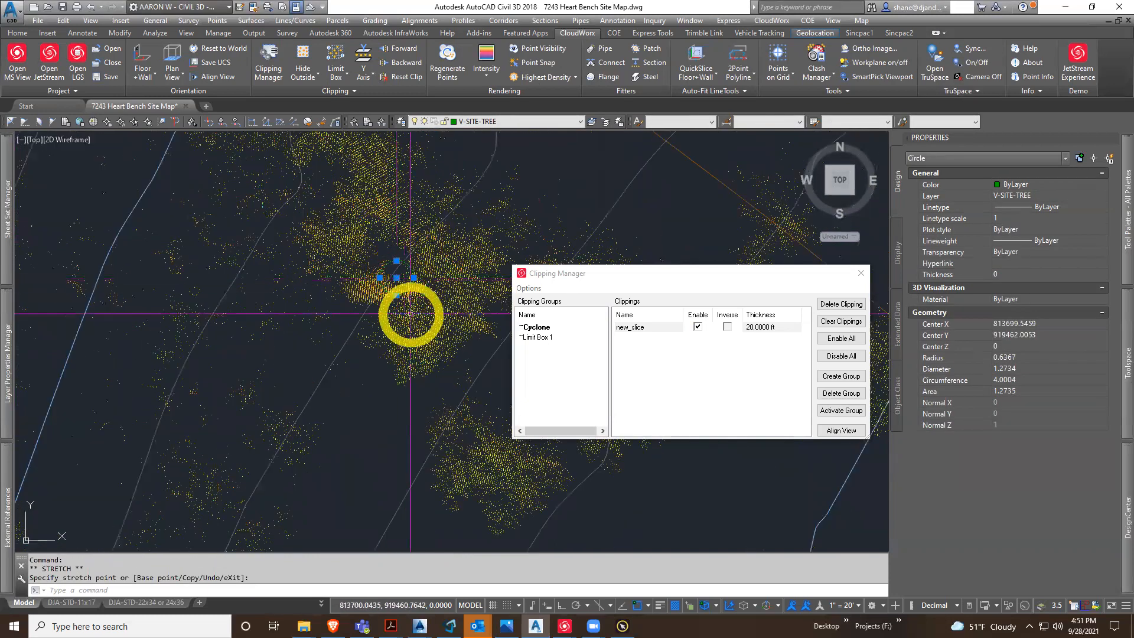
# Set the thickness of new_slice to 40, regenerate the points, and deselect the tree circle
pyautogui.click(774, 327)
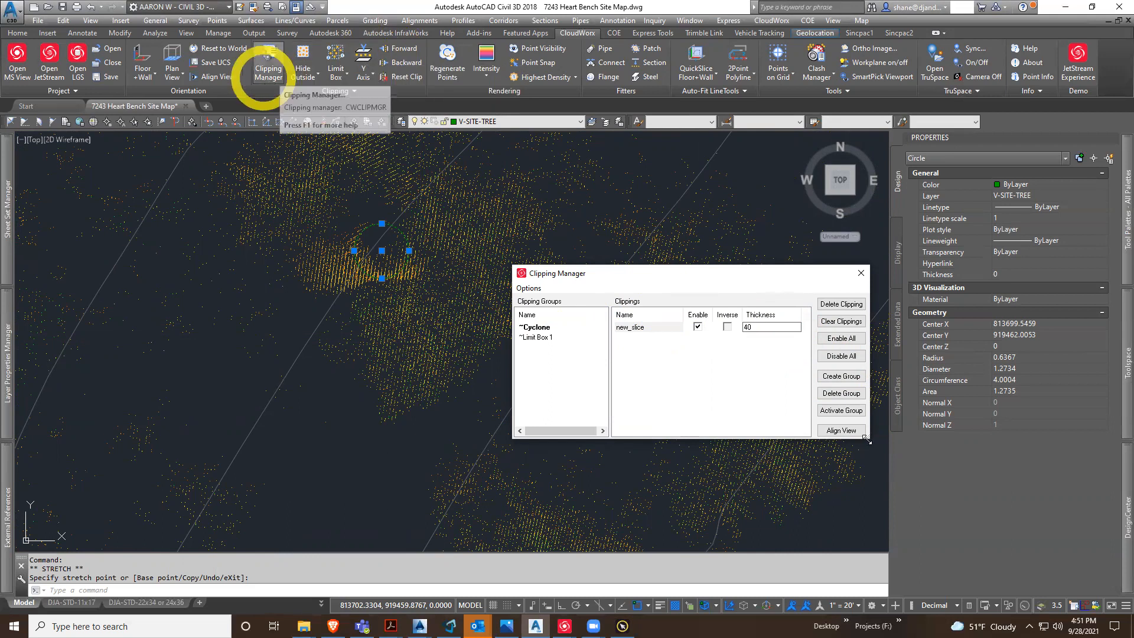
pyautogui.press('Escape')
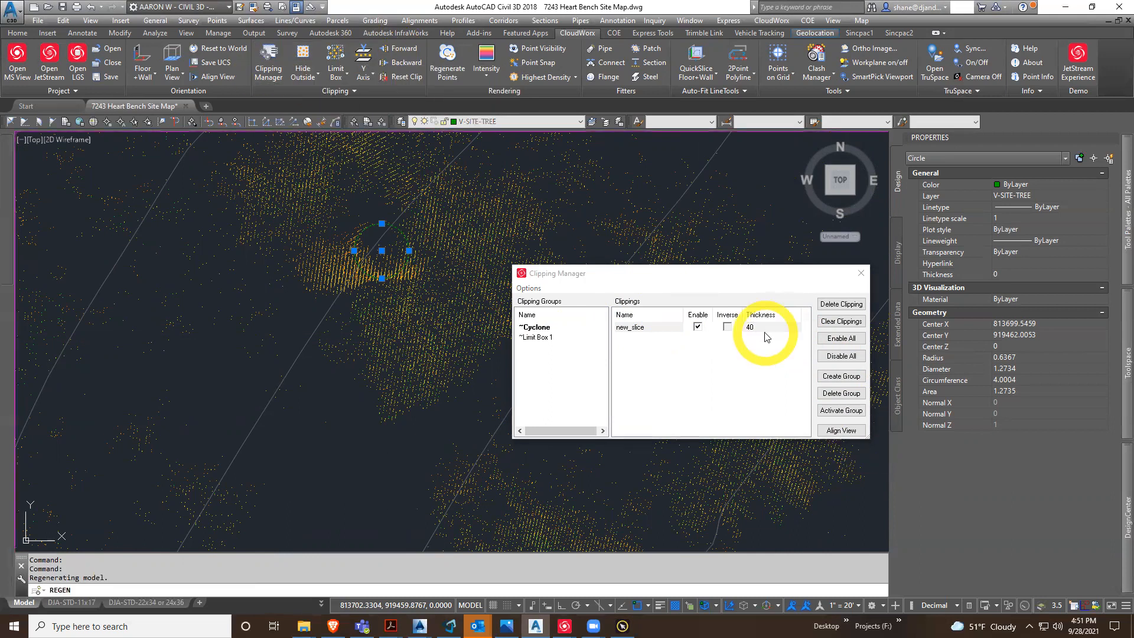
pyautogui.scroll(-4, 312, 337)
pyautogui.press('Escape')
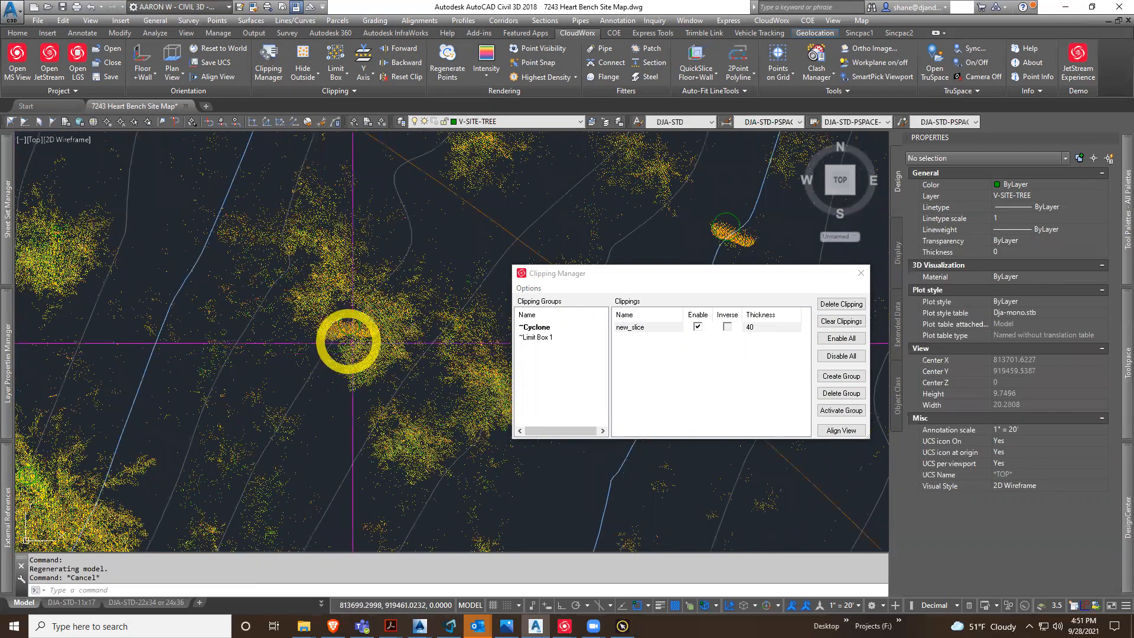
# Set the thickness of new_slice to 100, regenerate, and inspect the points around the moved tree circle
pyautogui.click(767, 327)
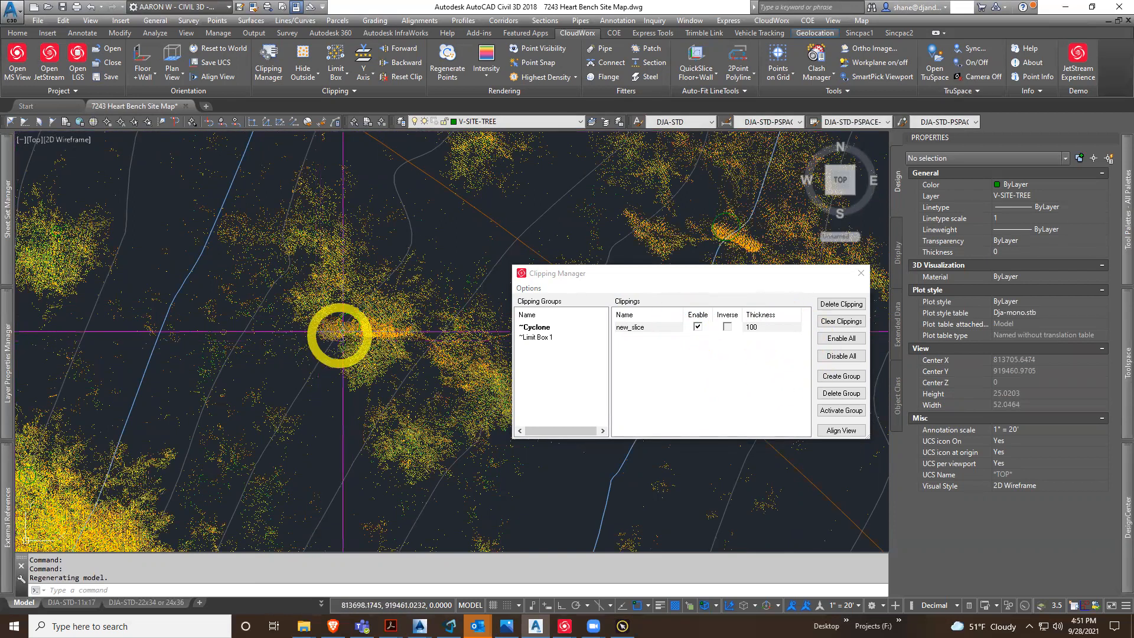
pyautogui.scroll(3, 342, 360)
pyautogui.moveTo(357, 375); pyautogui.dragTo(302, 380, button='middle')
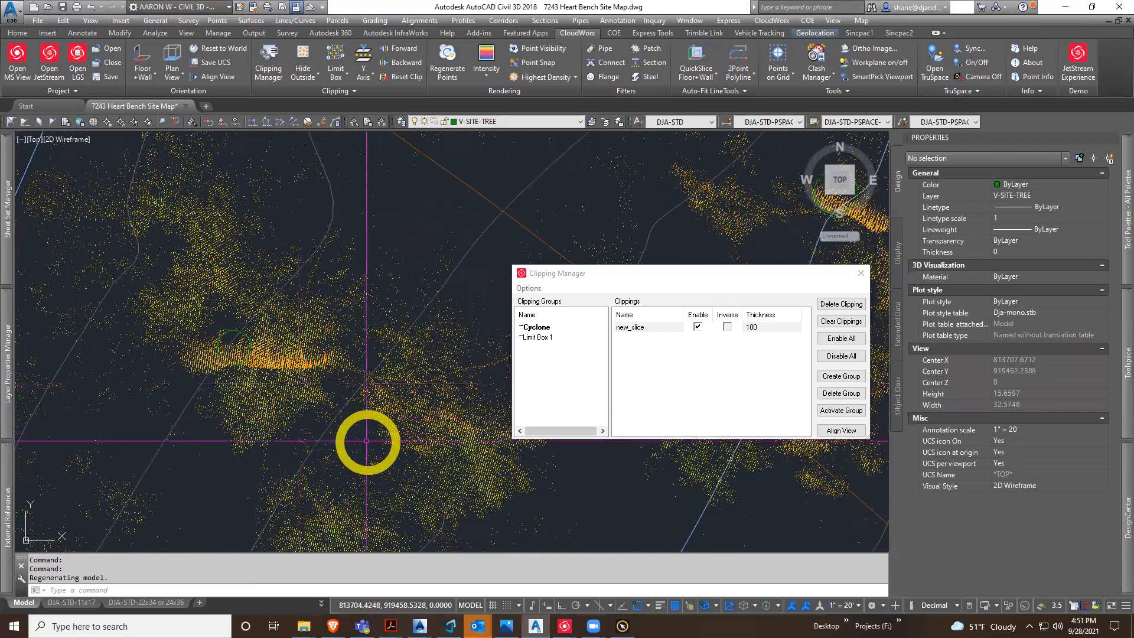
# Set the thickness of new_slice to 150 and then 200, regenerating each time, and inspect the tree canopies
pyautogui.click(767, 327)
pyautogui.moveTo(767, 328); pyautogui.dragTo(700, 332)
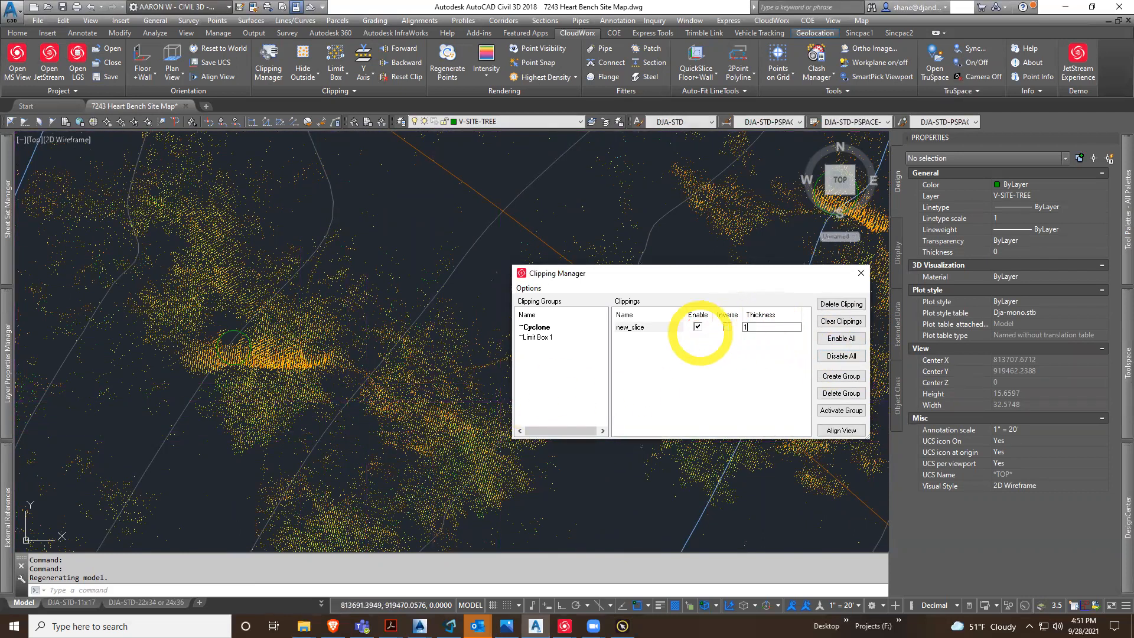
pyautogui.click(698, 330)
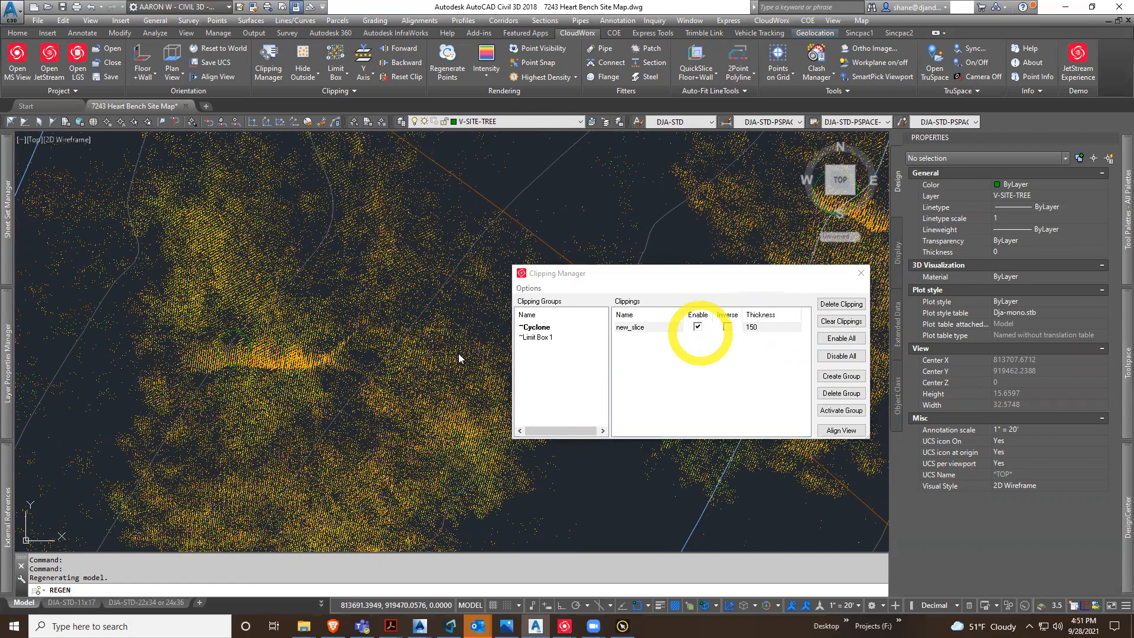
pyautogui.scroll(2, 312, 390)
pyautogui.scroll(-8, 315, 390)
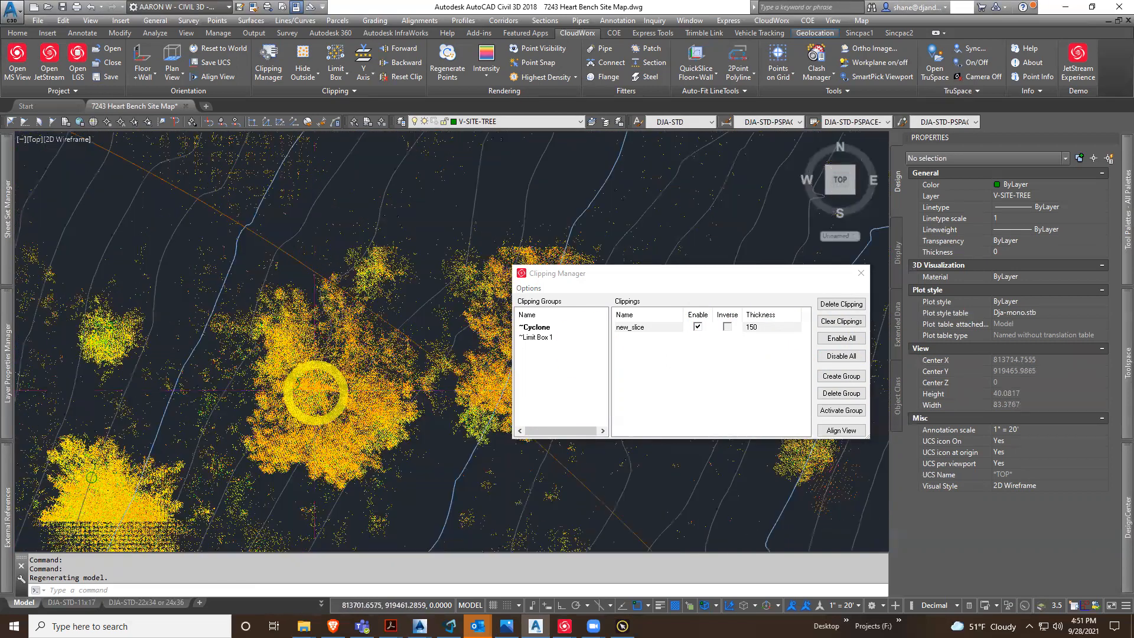
pyautogui.scroll(2, 314, 387)
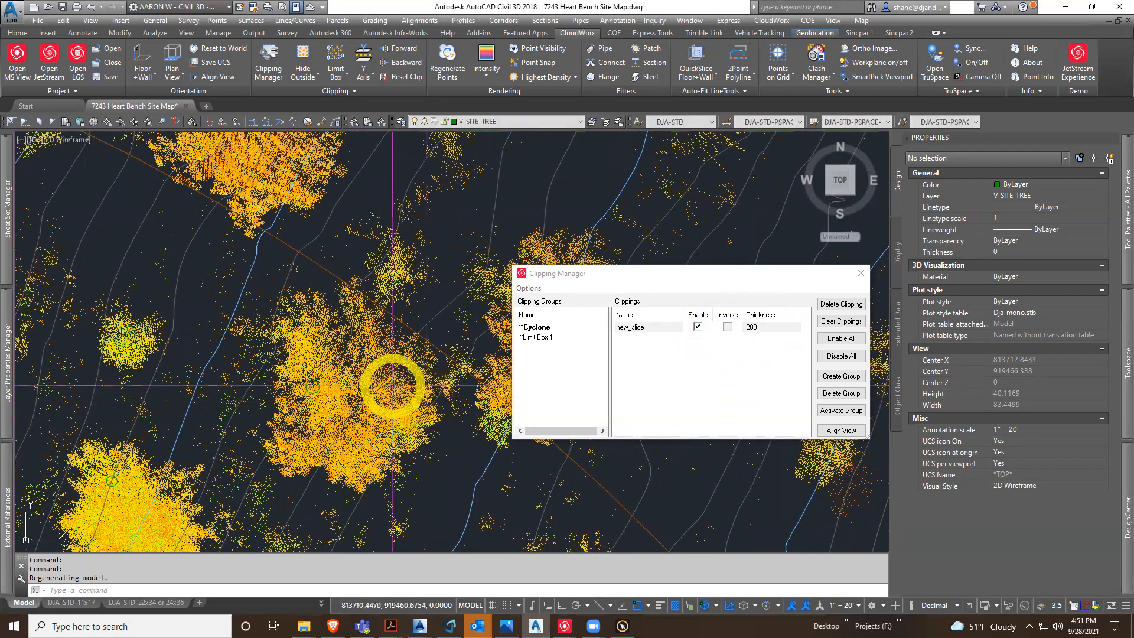
# Set the thickness of new_slice back to 20, regenerate, and inspect the clipped points around the tree circle
pyautogui.scroll(4, 367, 424)
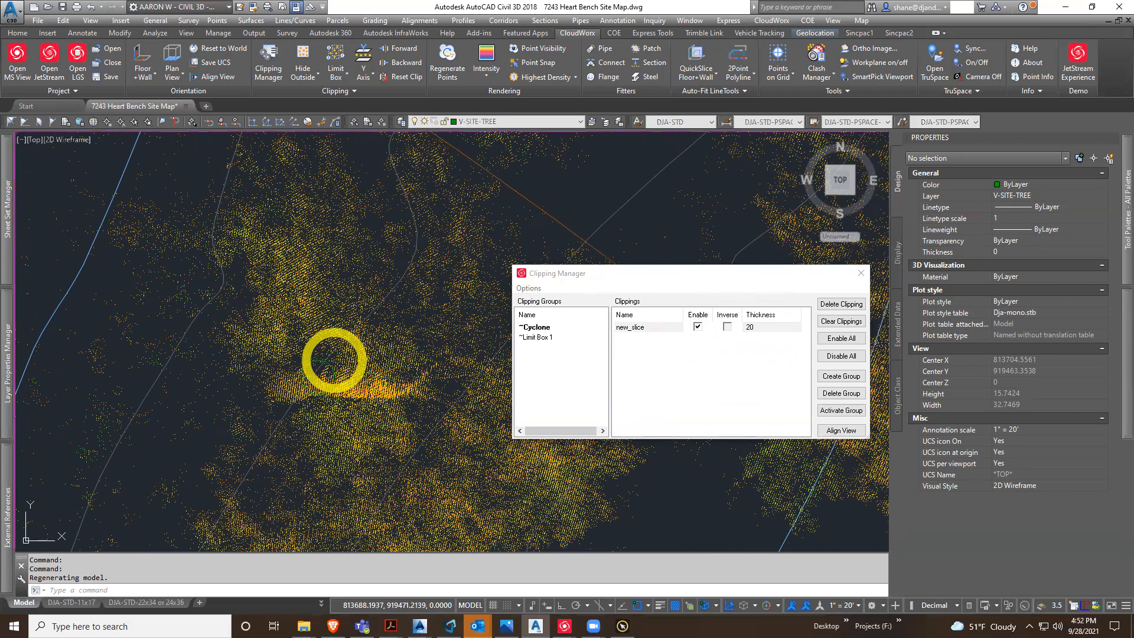
pyautogui.scroll(4, 330, 396)
pyautogui.scroll(-5, 332, 394)
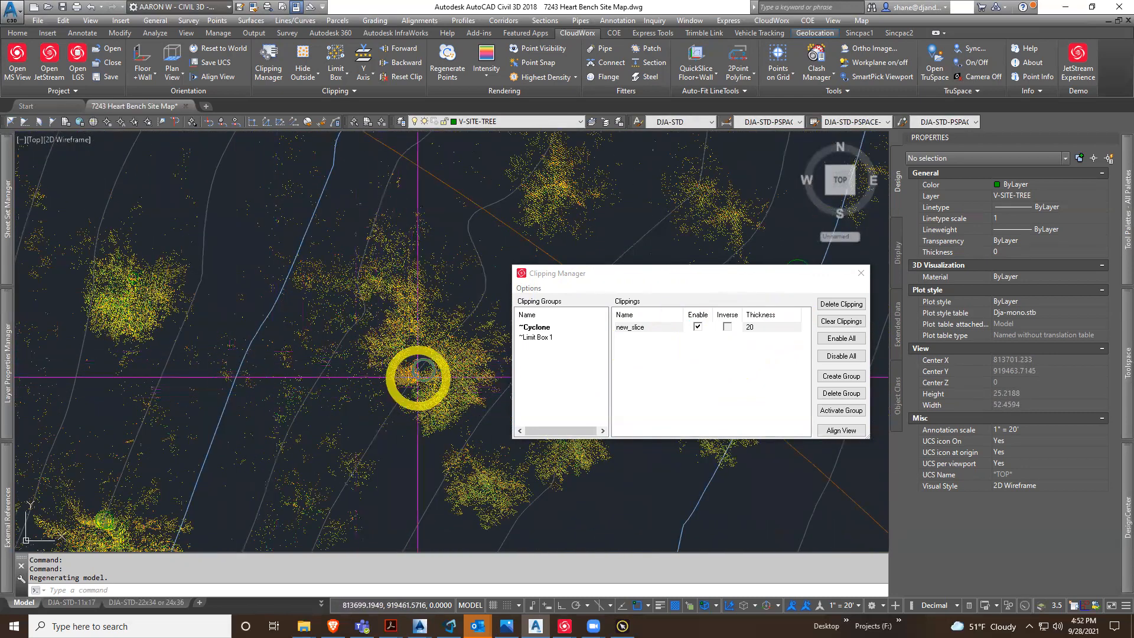
# Increase the thickness of new_slice, set it back to 20, regenerate, and compare the points around the tree circle
pyautogui.scroll(2, 763, 333)
pyautogui.click(764, 334)
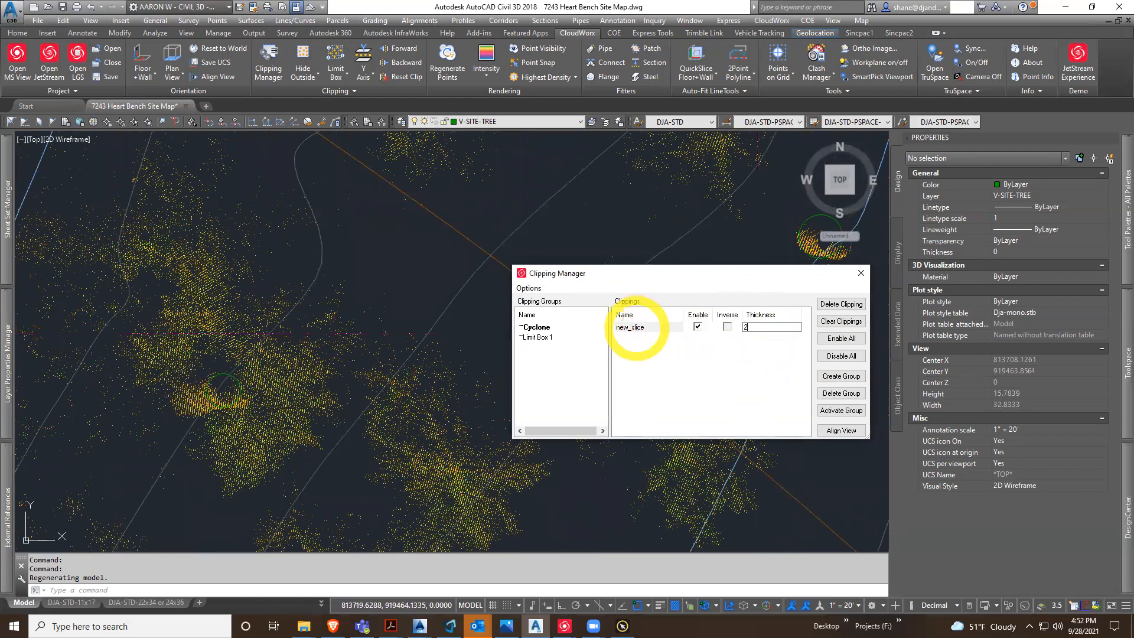
pyautogui.click(637, 329)
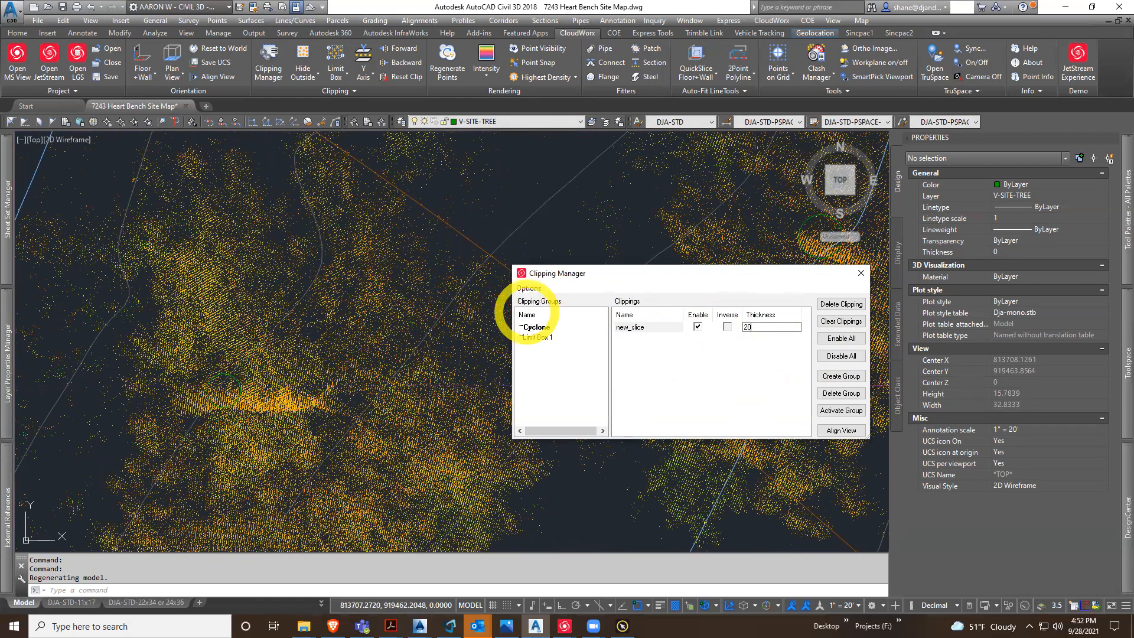
pyautogui.scroll(8, 160, 431)
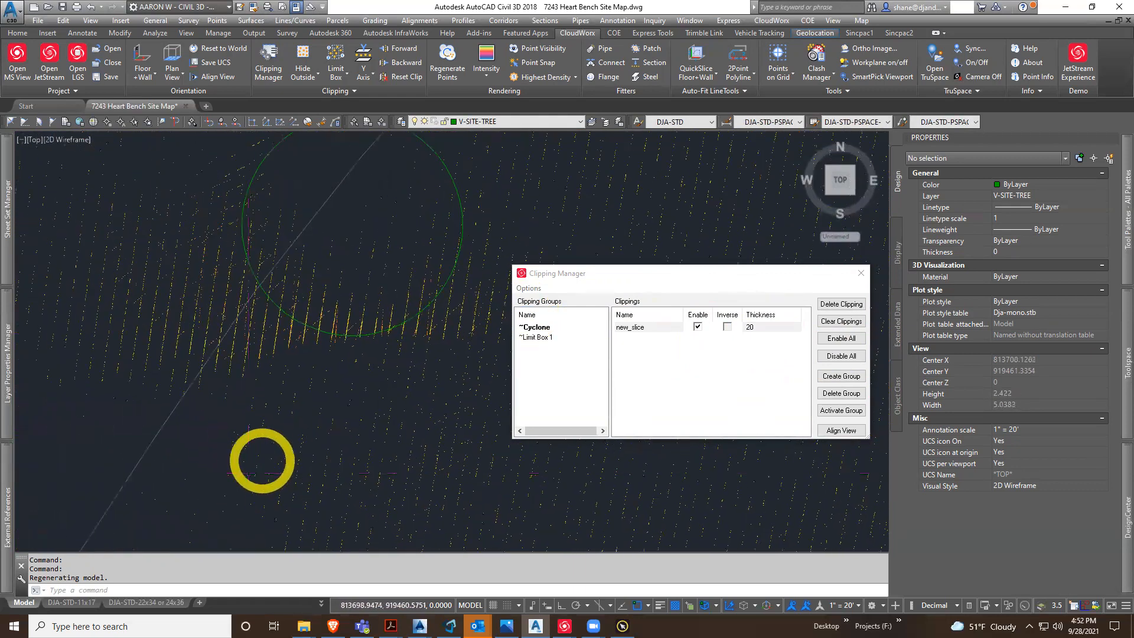
pyautogui.scroll(-2, 323, 456)
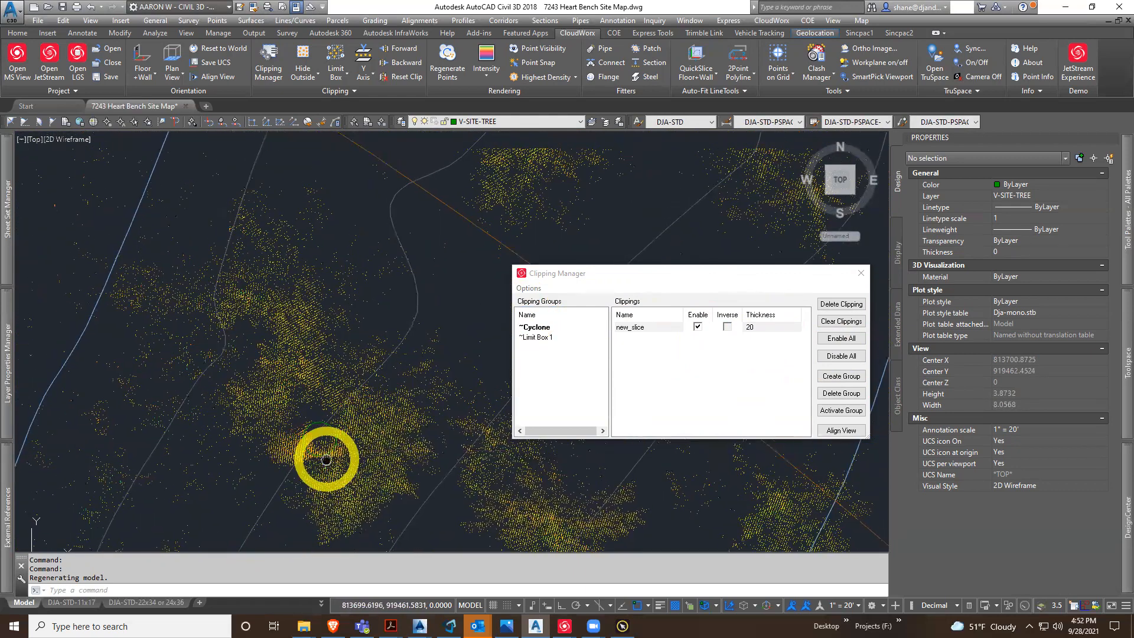
pyautogui.scroll(-4, 326, 459)
pyautogui.click(447, 66)
pyautogui.moveTo(418, 395); pyautogui.dragTo(449, 319, button='middle')
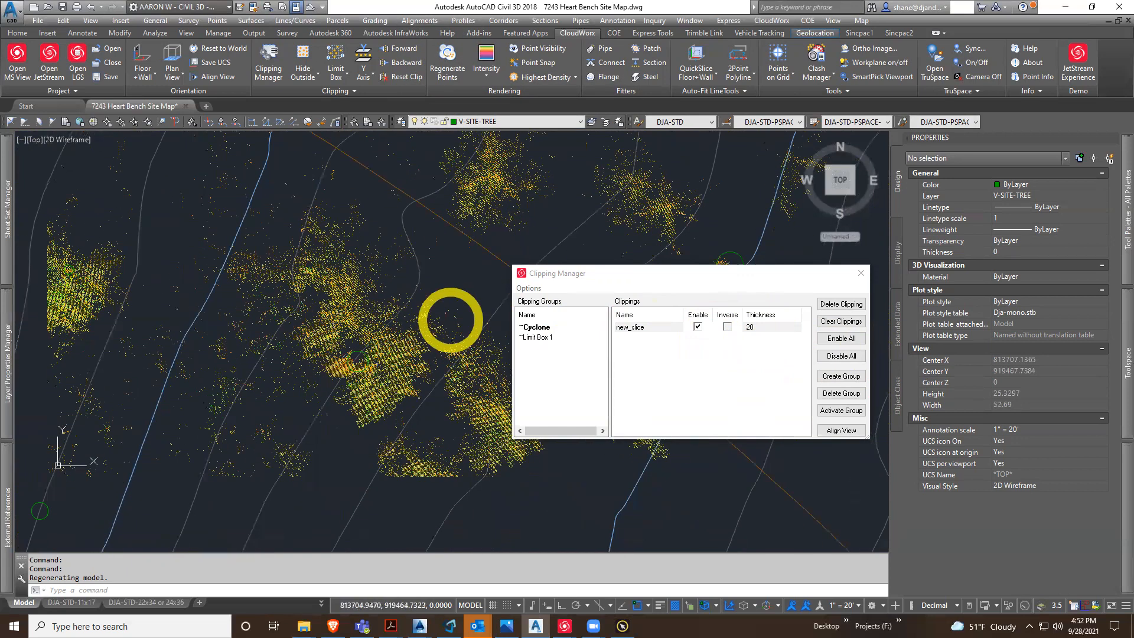
pyautogui.click(364, 367)
pyautogui.write('co')
pyautogui.press('Return')
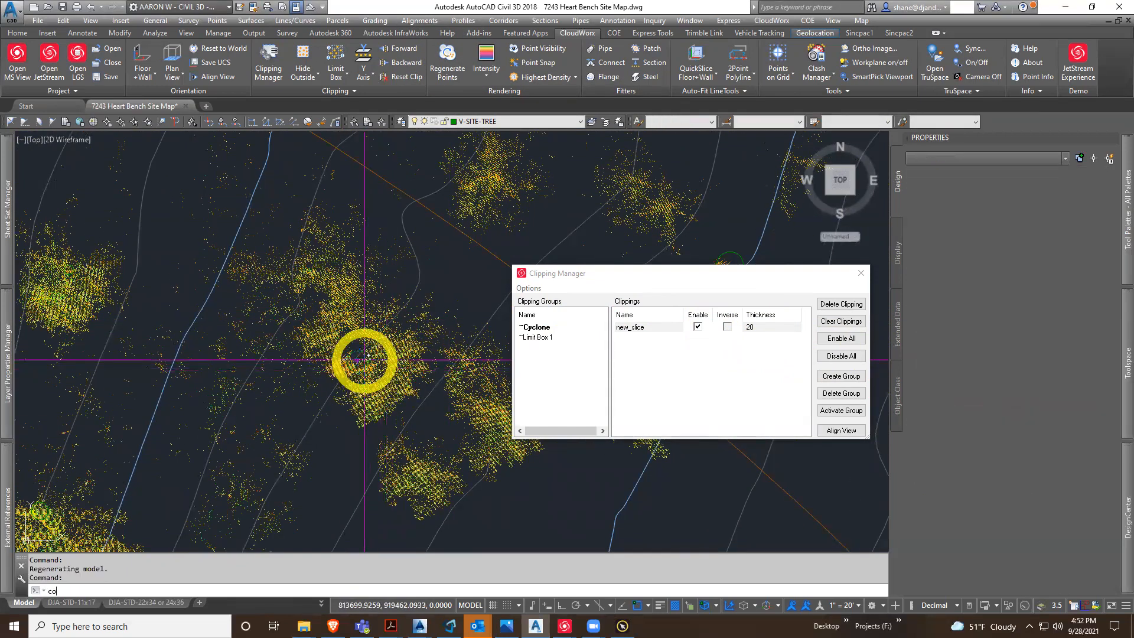
pyautogui.scroll(-3, 289, 430)
pyautogui.press('Escape')
pyautogui.press('Escape')
pyautogui.scroll(-3, 301, 401)
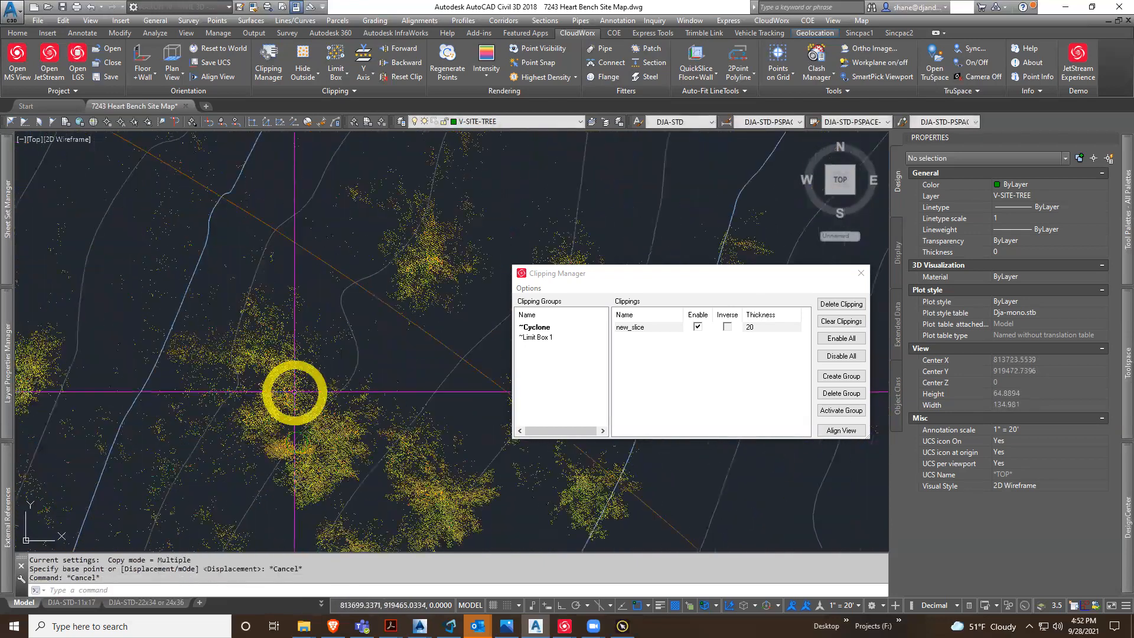
# Copy the existing tree circle onto the next trunk's point cluster in the slice
pyautogui.click(220, 313)
pyautogui.click(342, 472)
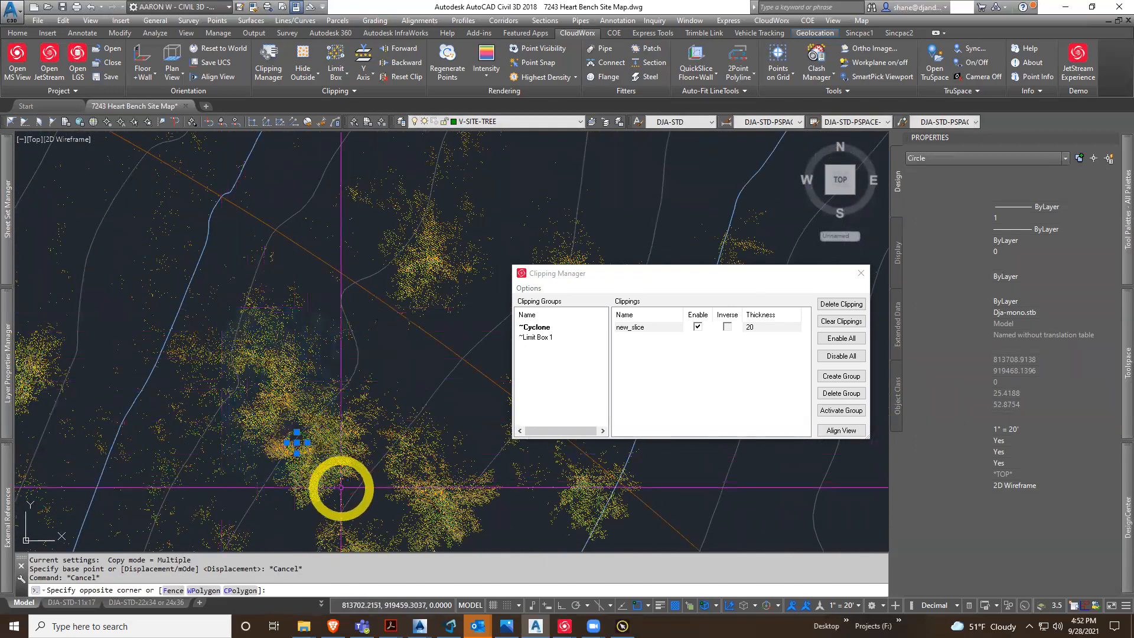
pyautogui.write('o')
pyautogui.press('Return')
pyautogui.scroll(2, 309, 443)
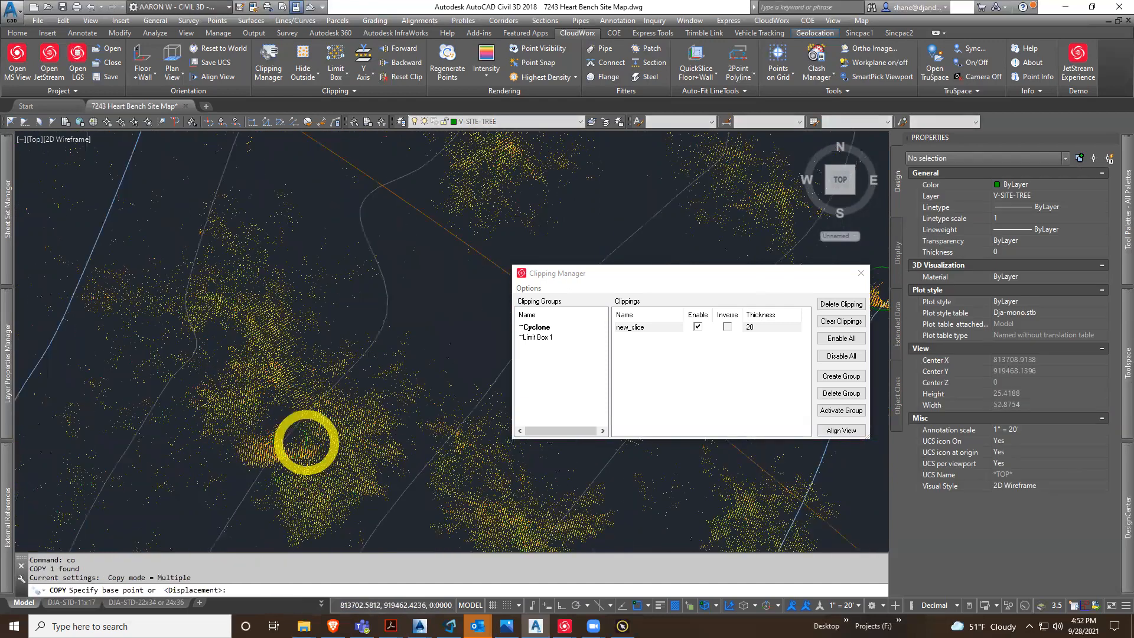
pyautogui.click(264, 451)
pyautogui.scroll(-3, 286, 350)
pyautogui.scroll(3, 291, 464)
pyautogui.scroll(2, 270, 439)
pyautogui.moveTo(228, 469)
pyautogui.mouseDown(button='middle')
pyautogui.moveTo(228, 519)
pyautogui.moveTo(274, 423)
pyautogui.moveTo(272, 439)
pyautogui.mouseUp(button='middle')
pyautogui.scroll(-4, 221, 465)
pyautogui.scroll(4, 308, 403)
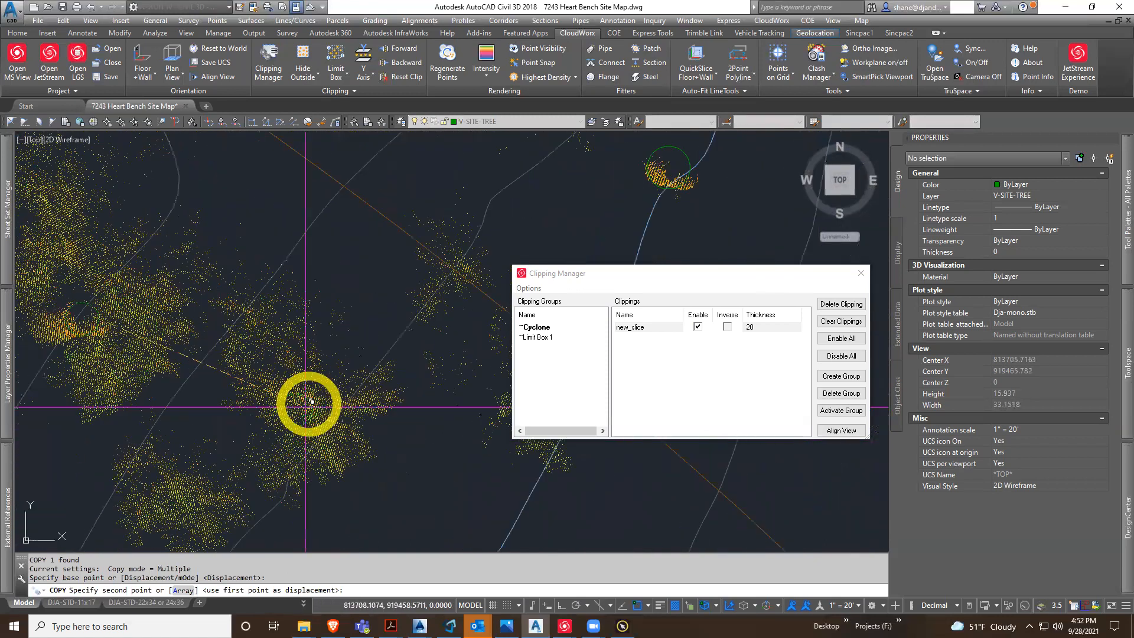
pyautogui.moveTo(342, 380); pyautogui.dragTo(191, 402, button='middle')
pyautogui.scroll(-3, 190, 413)
pyautogui.moveTo(247, 354); pyautogui.dragTo(248, 425, button='middle')
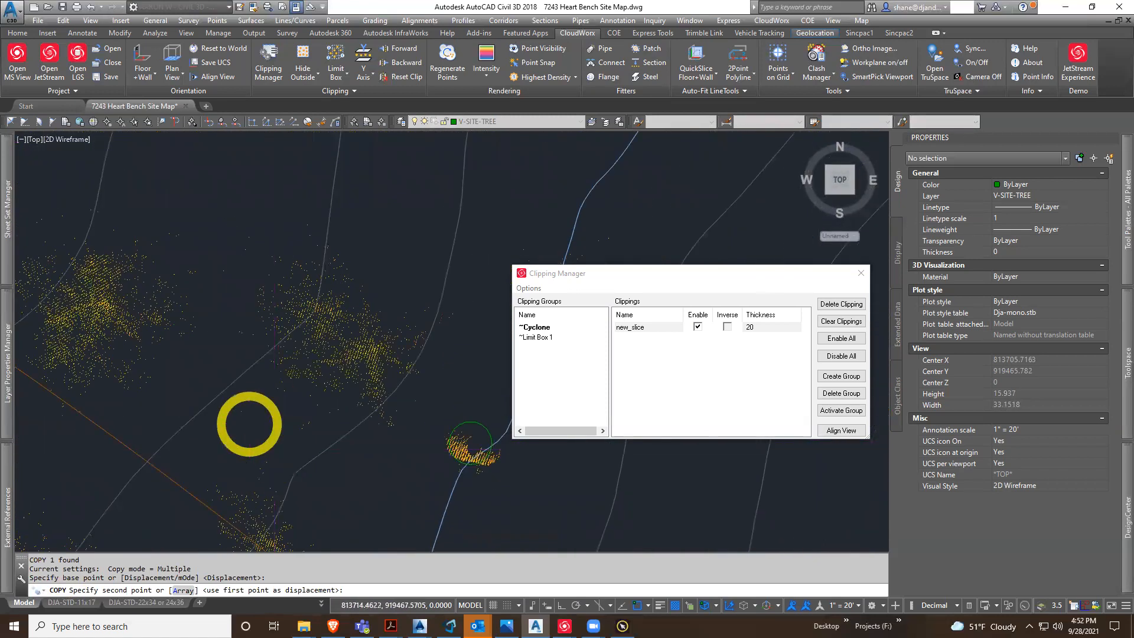
pyautogui.scroll(4, 122, 342)
pyautogui.moveTo(120, 338); pyautogui.dragTo(104, 313, button='middle')
pyautogui.click(202, 319)
pyautogui.press('Escape')
# Try to shrink the copied tree circle by its lower quadrant grip, and undo the resize
pyautogui.click(220, 356)
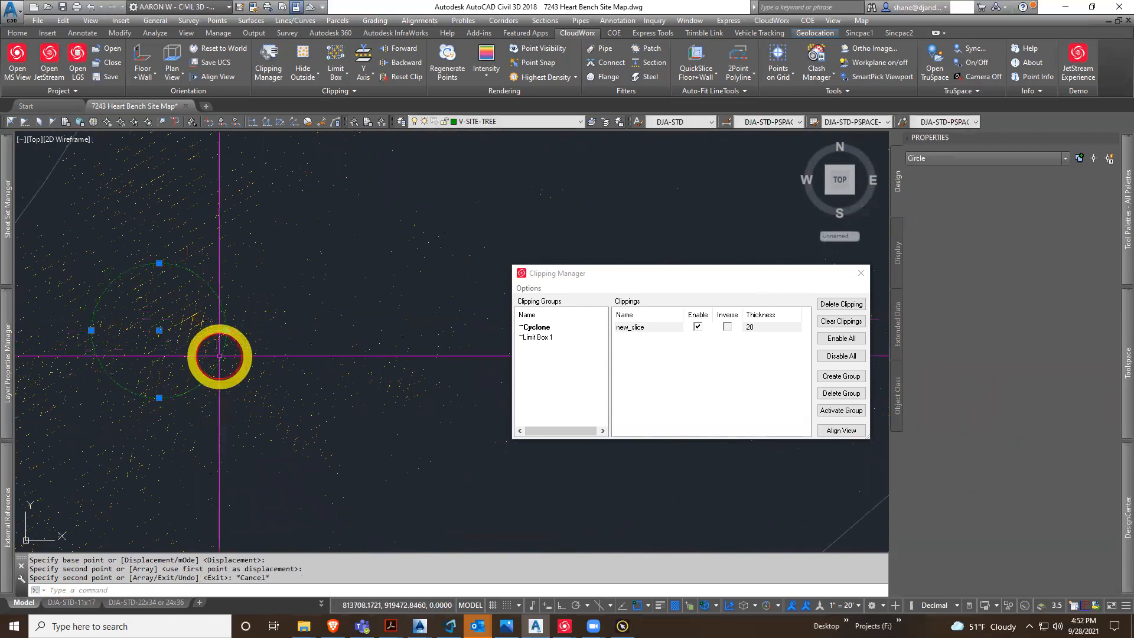
pyautogui.click(159, 397)
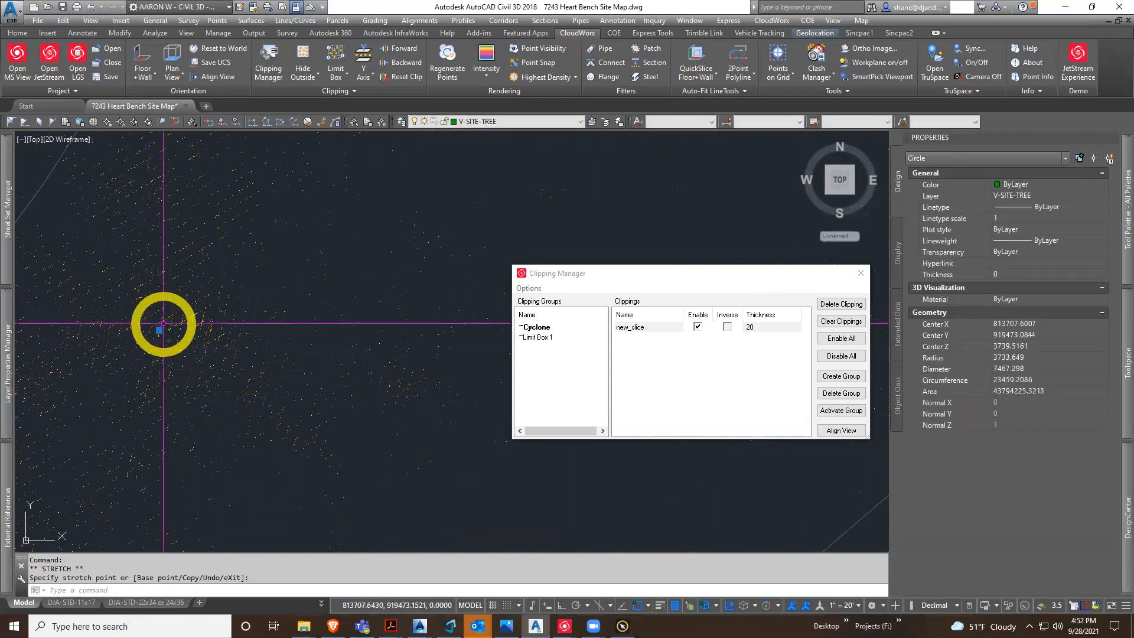
pyautogui.click(163, 324)
pyautogui.hotkey('ctrl', 'z')
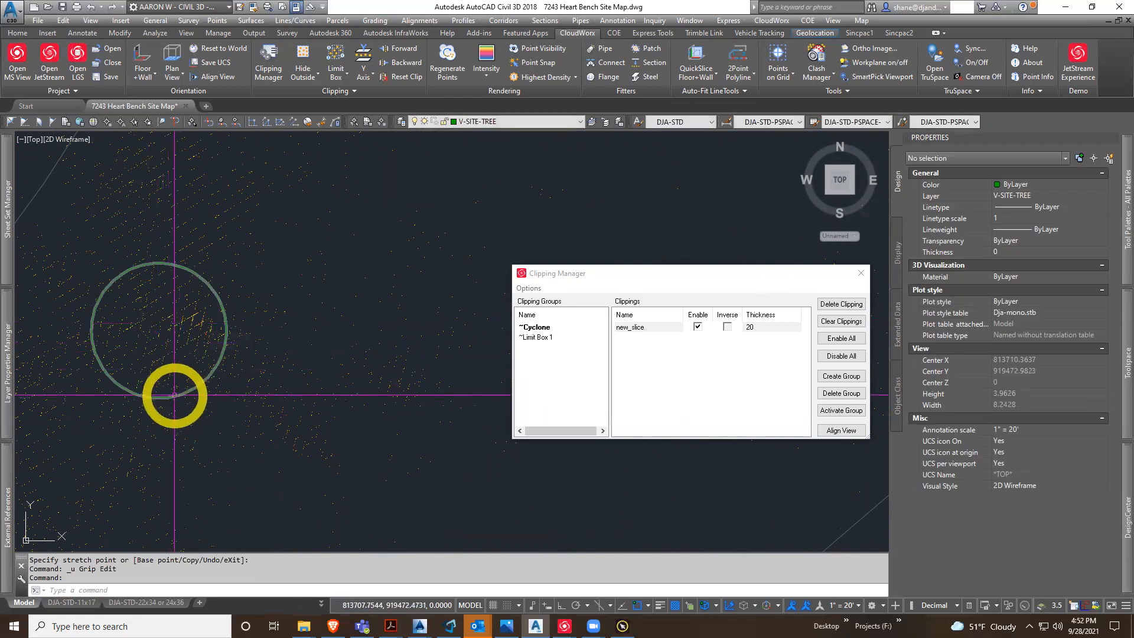
# Turn off object snap, shrink the copied tree circle, and shift it onto the trunk points
pyautogui.click(160, 396)
pyautogui.click(159, 397)
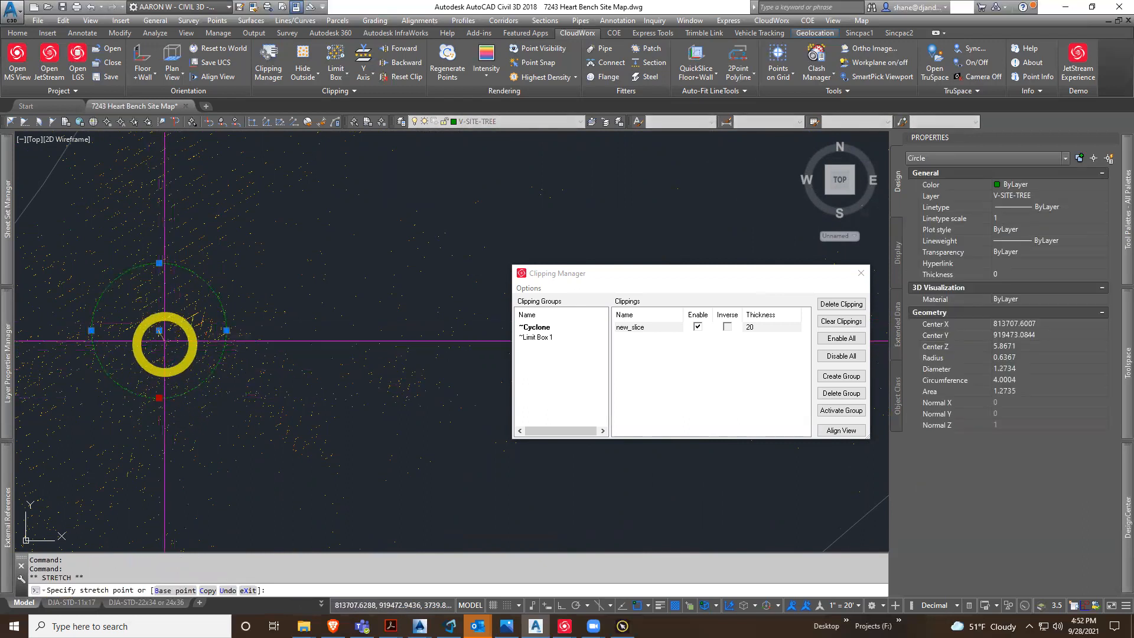
pyautogui.press('F3')
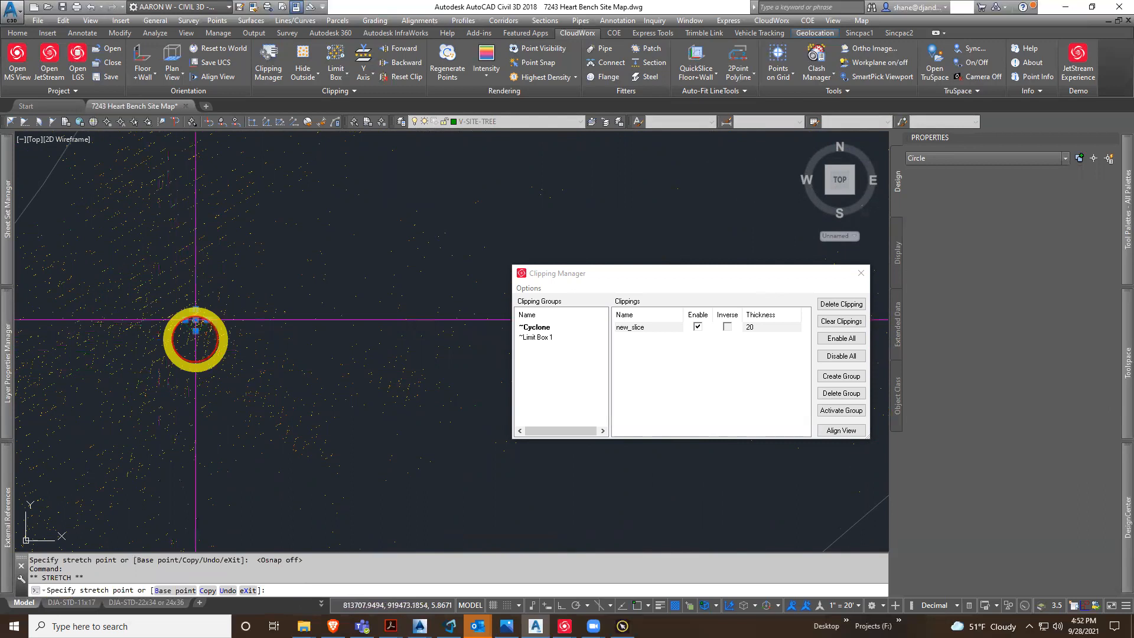
pyautogui.click(195, 338)
pyautogui.press('Escape')
# Draw a tree circle with a radius of about 0.78 at the isolated curved band of trunk points
pyautogui.scroll(-5, 270, 475)
pyautogui.moveTo(246, 486); pyautogui.dragTo(336, 532, button='middle')
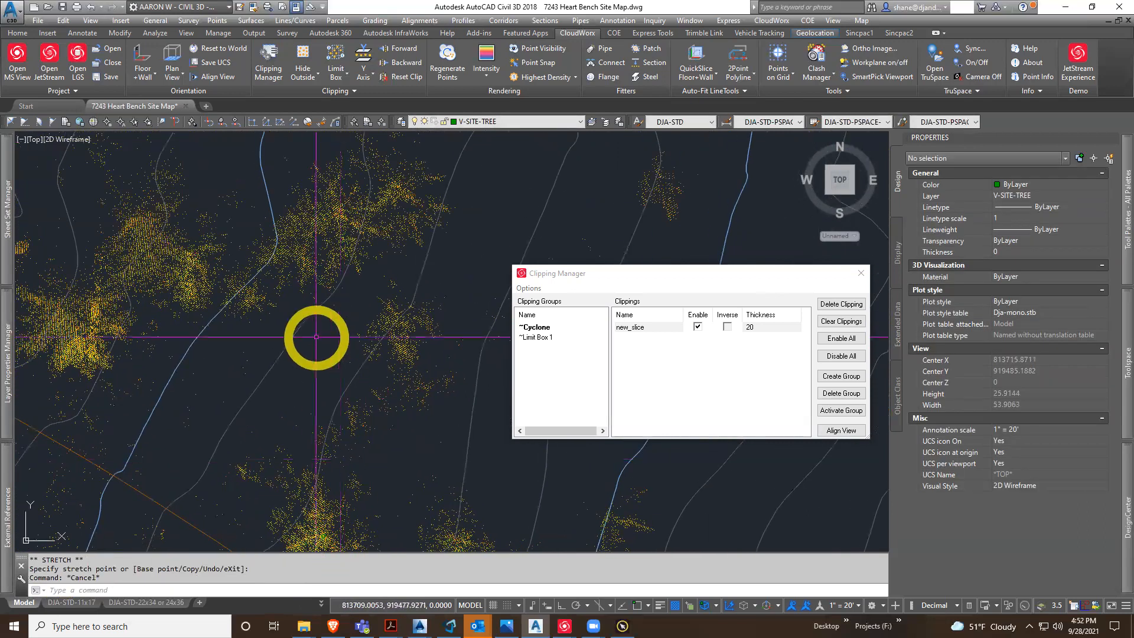
pyautogui.moveTo(316, 336); pyautogui.dragTo(345, 443, button='middle')
pyautogui.moveTo(264, 352); pyautogui.dragTo(396, 355, button='middle')
pyautogui.scroll(5, 168, 319)
pyautogui.moveTo(204, 343); pyautogui.dragTo(222, 349, button='middle')
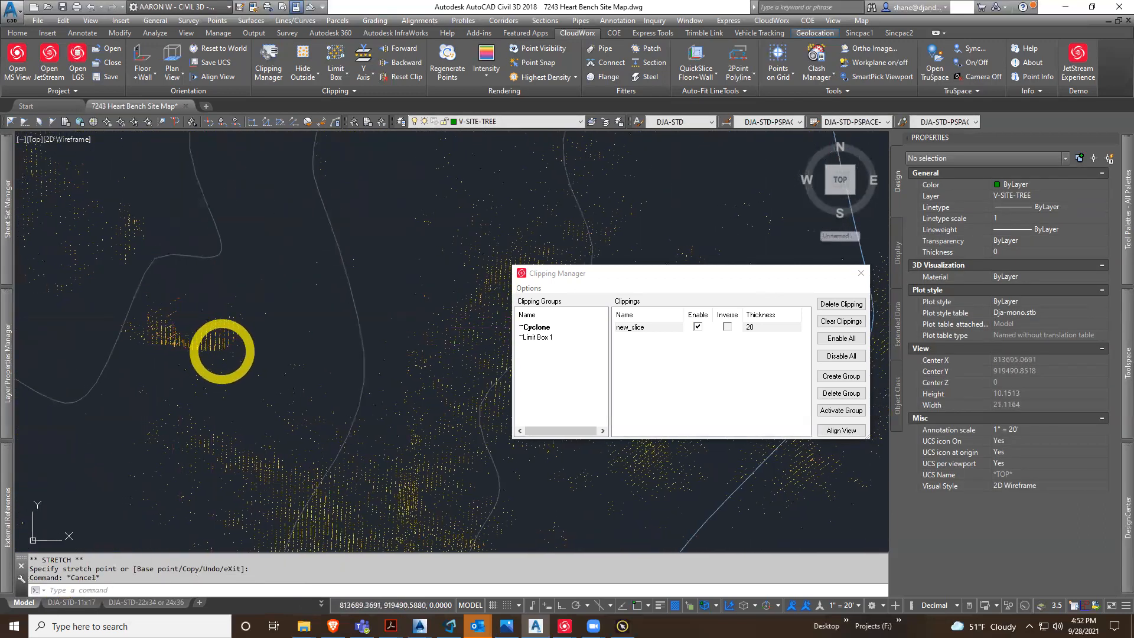
pyautogui.write('c')
pyautogui.press('Return')
pyautogui.click(189, 317)
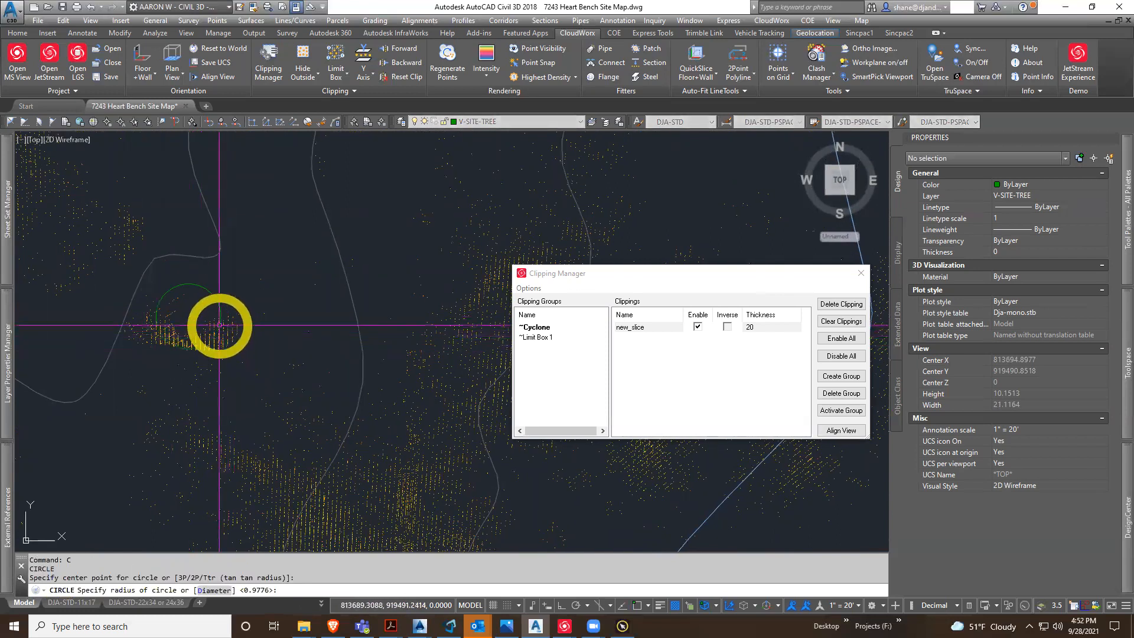
pyautogui.click(219, 324)
# Set the thickness of new_slice to 200 and then 100, inspecting the points around the newly drawn circle each time
pyautogui.scroll(-6, 299, 397)
pyautogui.scroll(2, 238, 463)
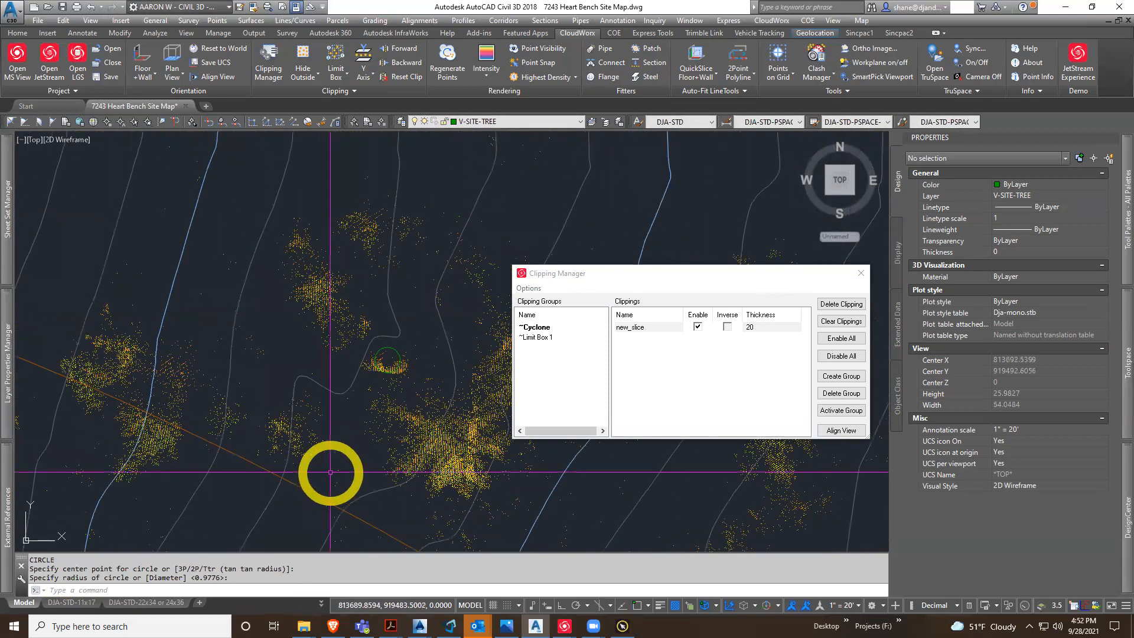
pyautogui.click(759, 328)
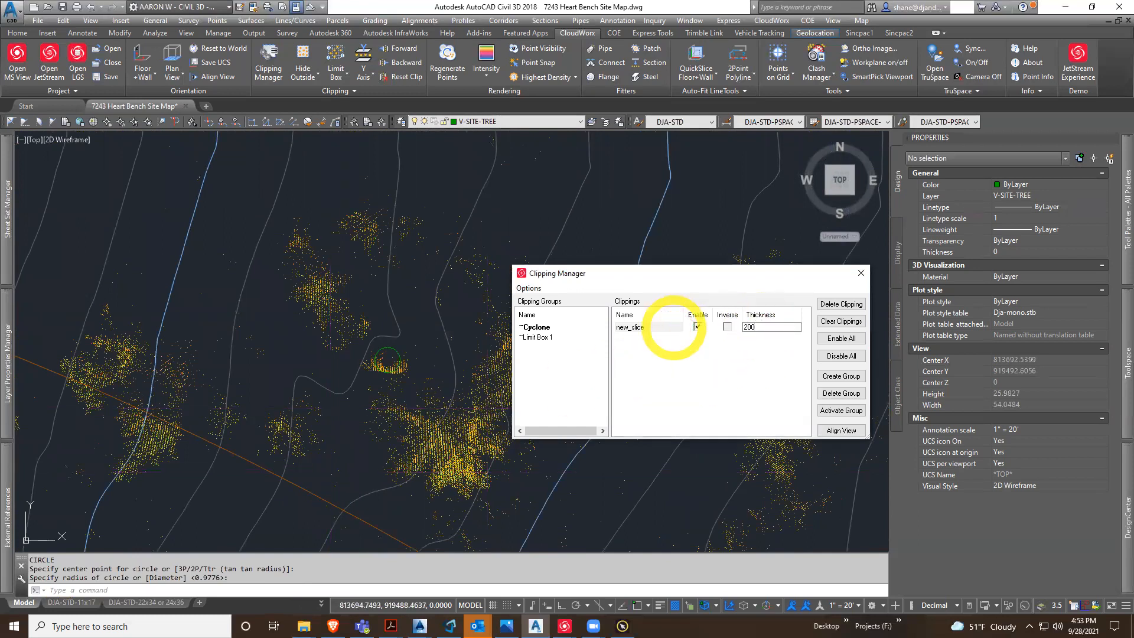
pyautogui.click(673, 327)
pyautogui.scroll(4, 405, 349)
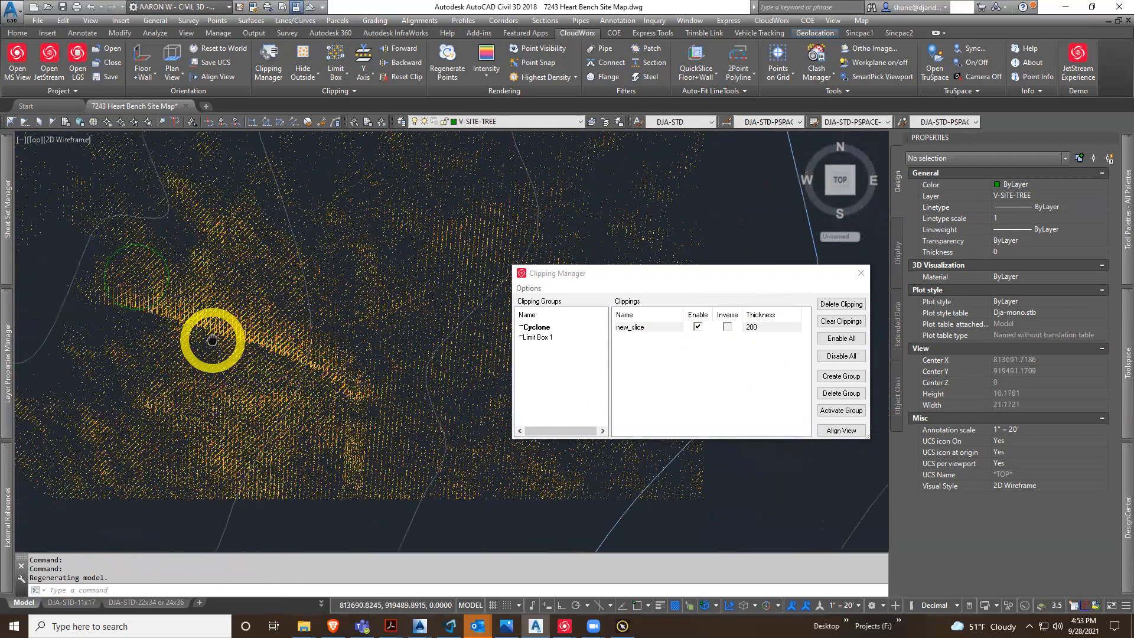
pyautogui.scroll(-3, 224, 360)
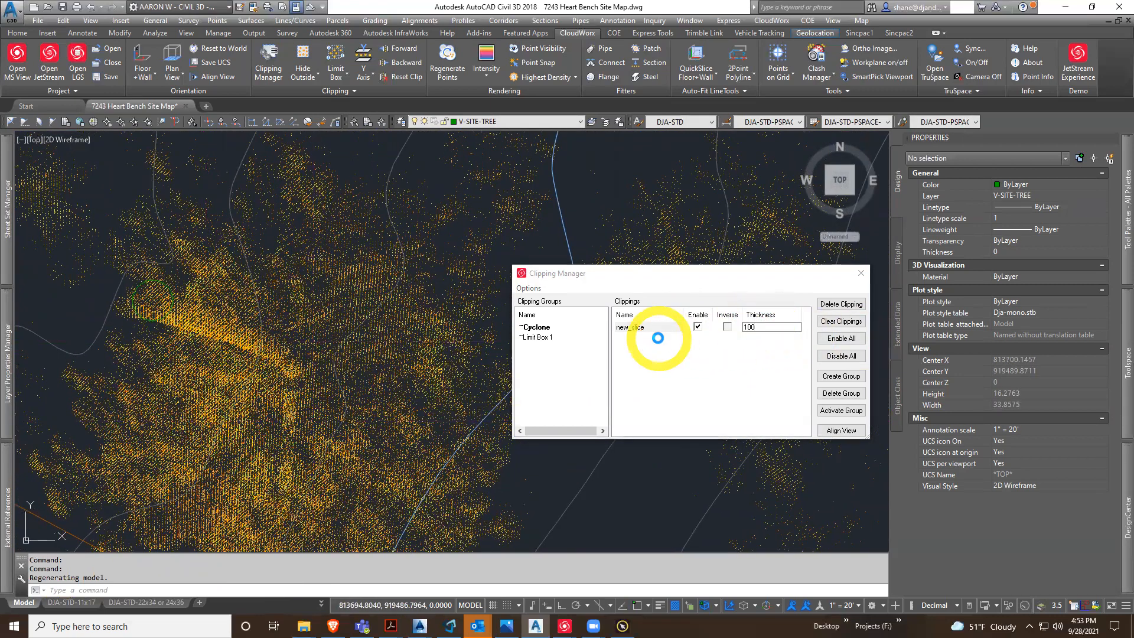
pyautogui.click(657, 337)
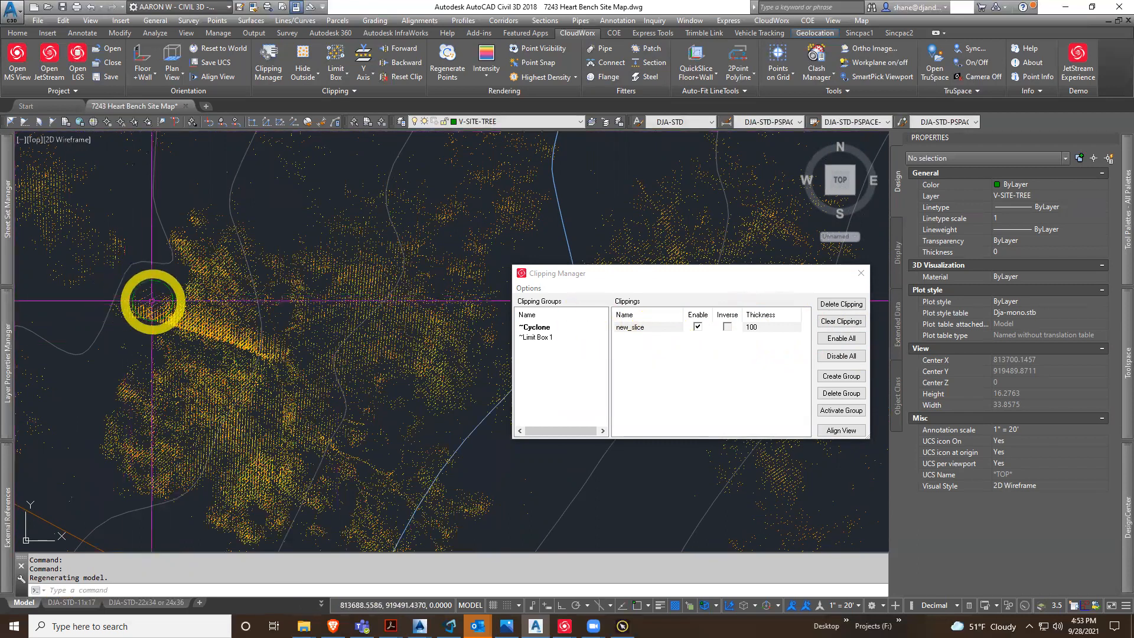
# Set the thickness of new_slice to 50 and then 40 to narrow the points around the newly drawn circle
pyautogui.click(771, 326)
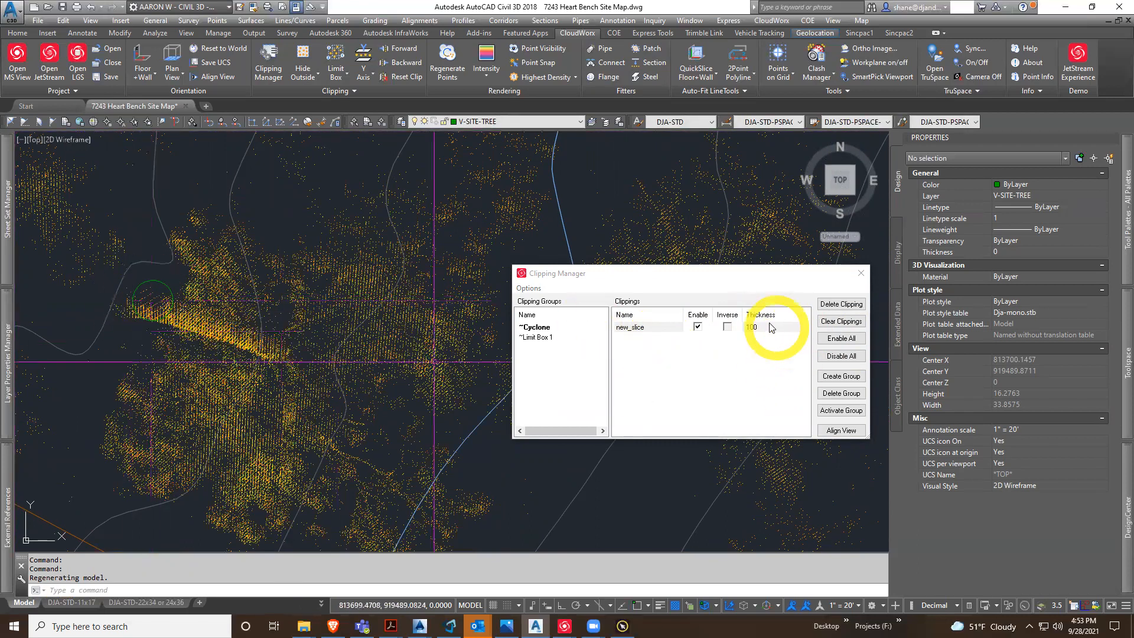
pyautogui.doubleClick(770, 329)
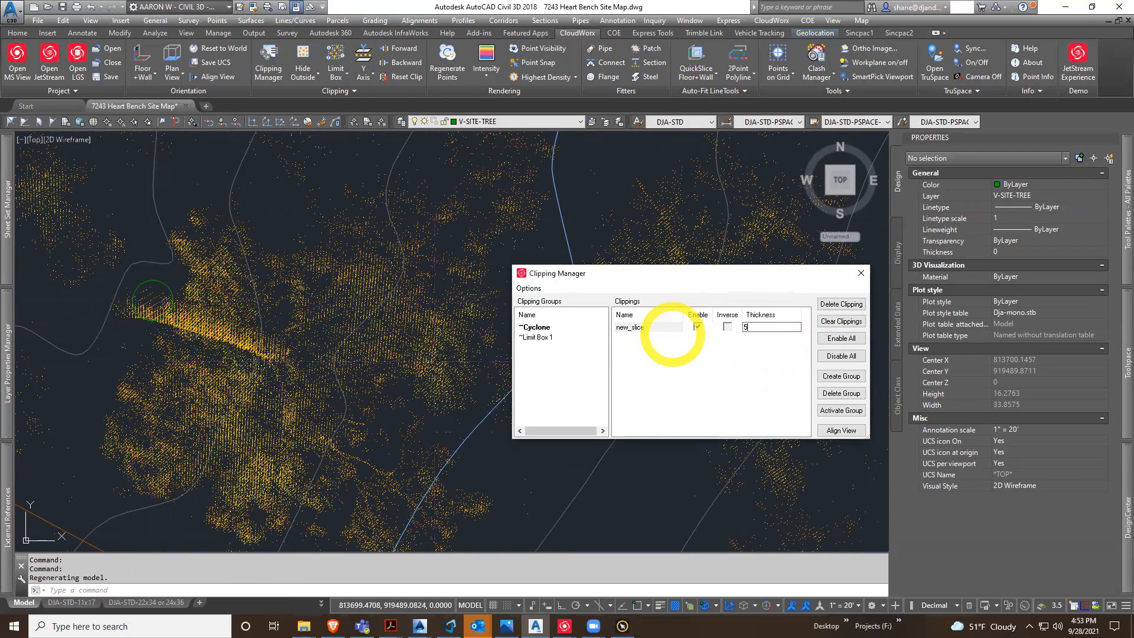
pyautogui.click(671, 333)
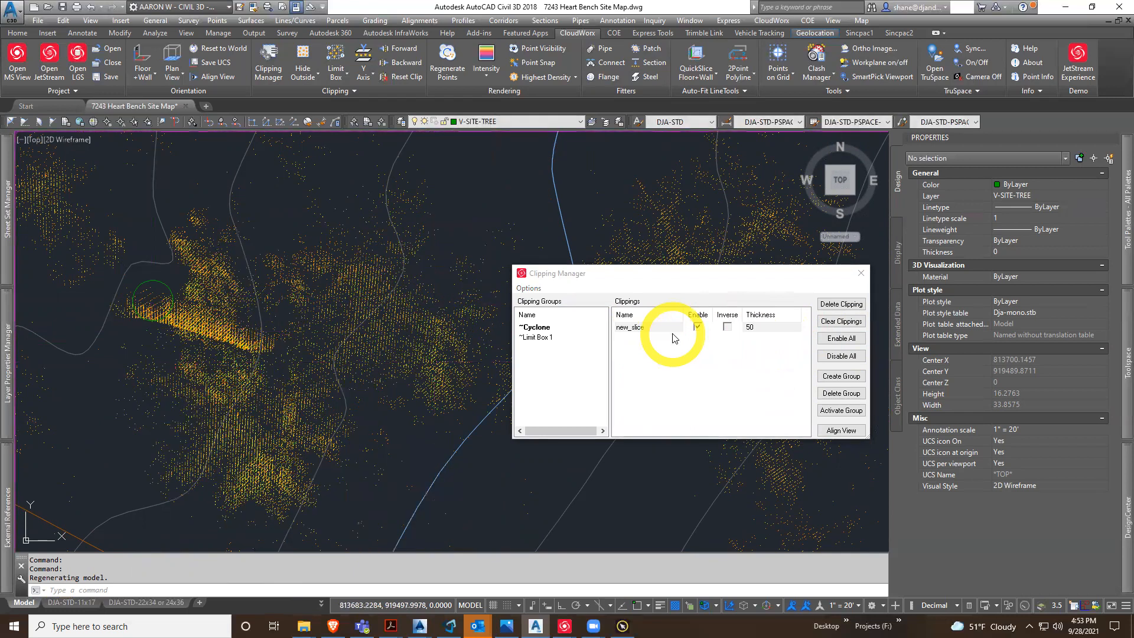
pyautogui.doubleClick(766, 329)
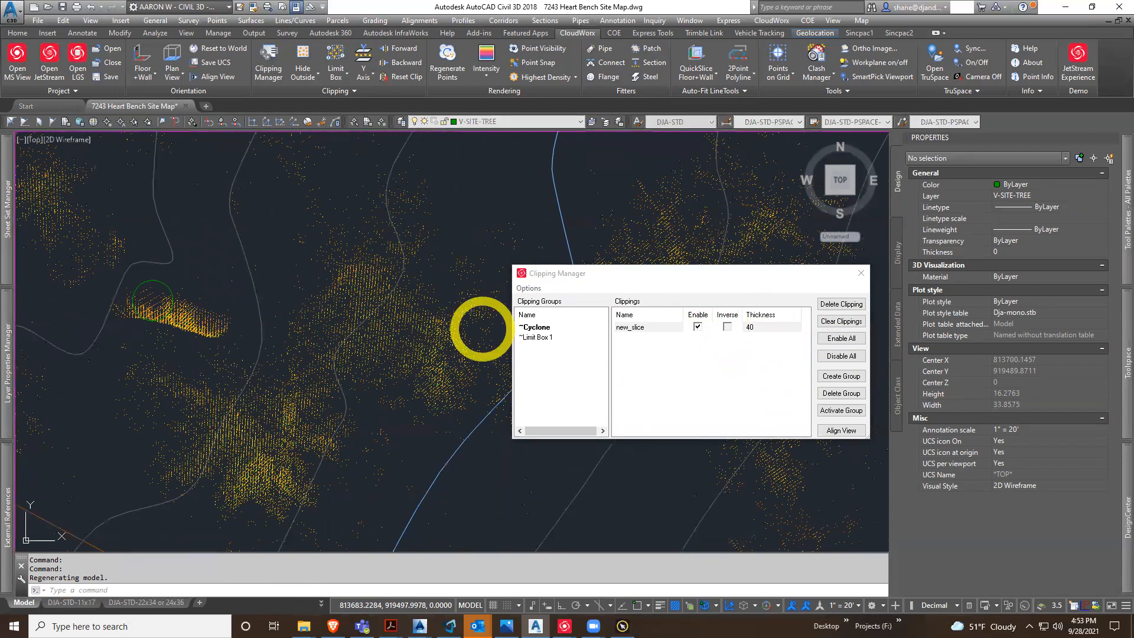
# Move the newly drawn tree circle by its centre to fit the trunk points, and deselect it
pyautogui.scroll(3, 240, 336)
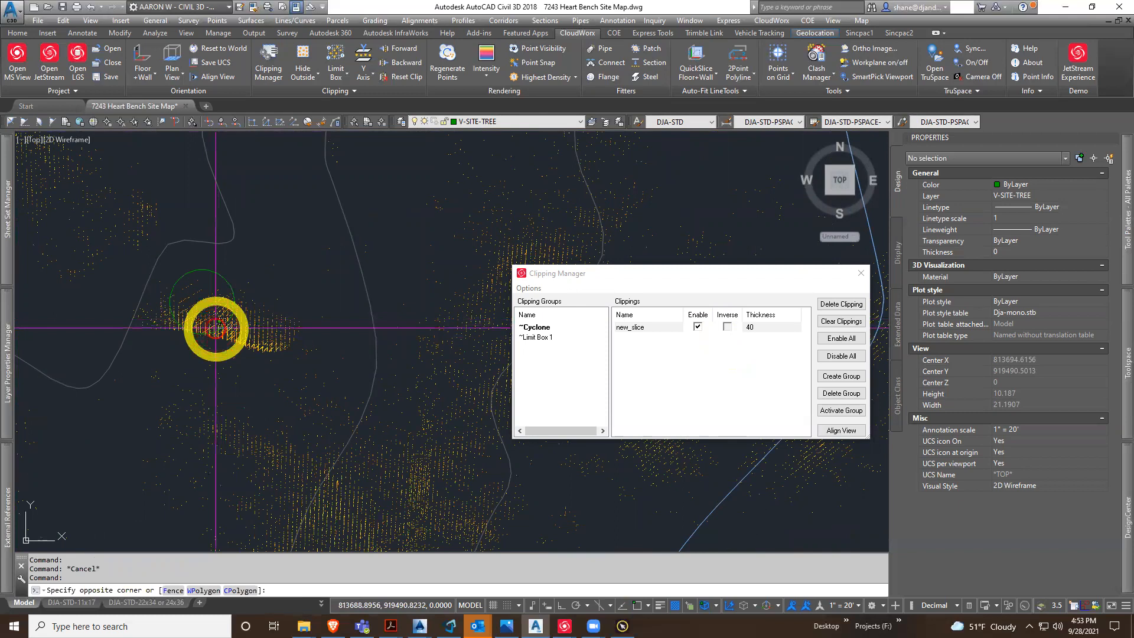
pyautogui.click(210, 273)
pyautogui.click(202, 302)
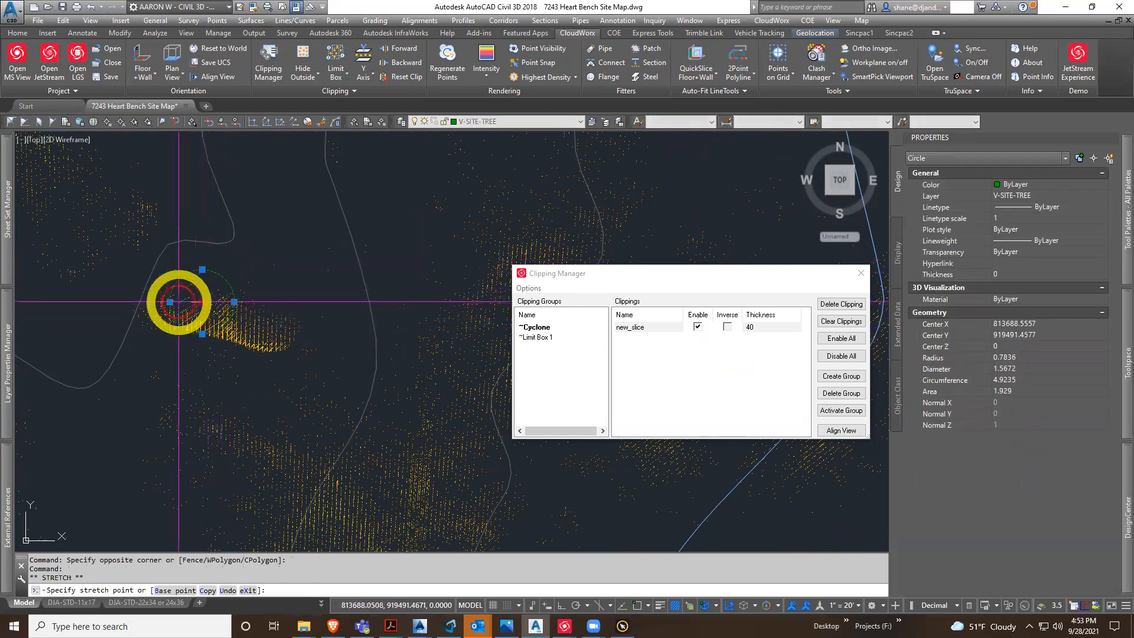
pyautogui.press('Escape')
# Set the thickness of new_slice to 35 and inspect how the trunk points fit another existing tree circle
pyautogui.moveTo(215, 316); pyautogui.dragTo(390, 476, button='middle')
pyautogui.scroll(3, 336, 359)
pyautogui.moveTo(337, 359); pyautogui.dragTo(392, 261, button='middle')
pyautogui.moveTo(251, 361); pyautogui.dragTo(324, 377, button='middle')
pyautogui.moveTo(219, 415); pyautogui.dragTo(273, 294, button='middle')
pyautogui.scroll(6, 165, 400)
pyautogui.moveTo(165, 400); pyautogui.dragTo(304, 400, button='middle')
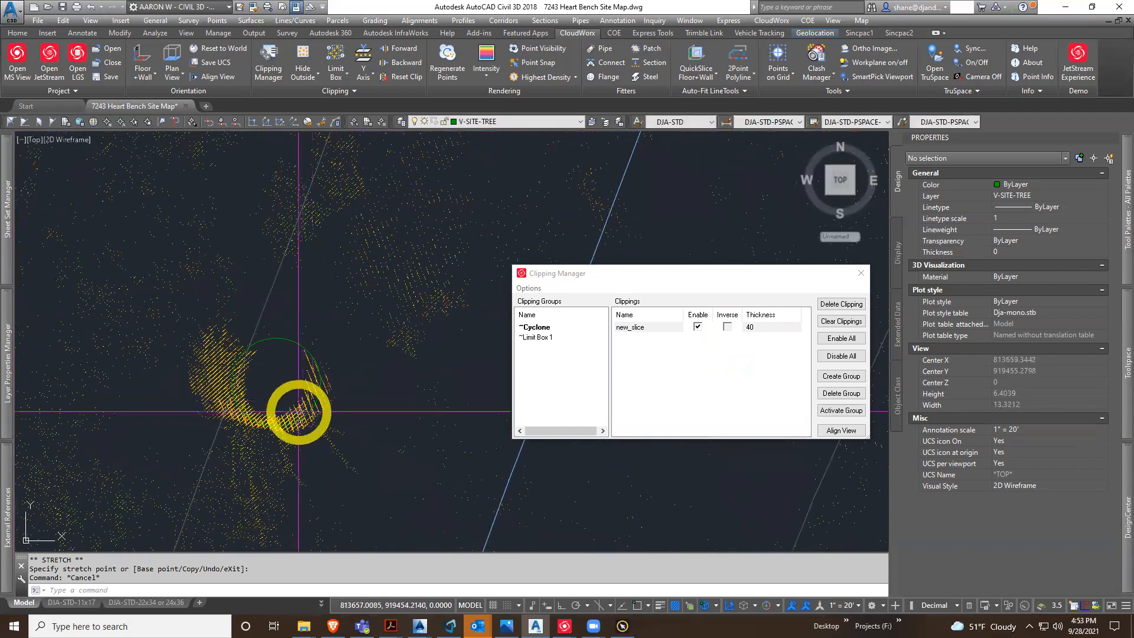
pyautogui.click(299, 415)
pyautogui.doubleClick(757, 329)
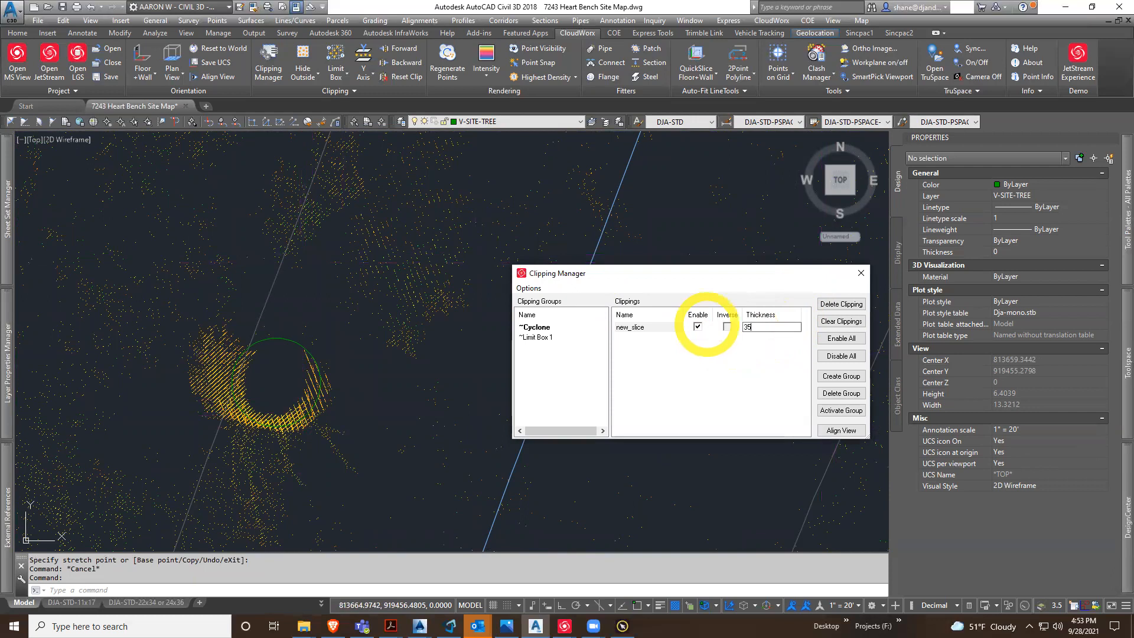
pyautogui.scroll(1, 278, 420)
pyautogui.scroll(-1, 293, 410)
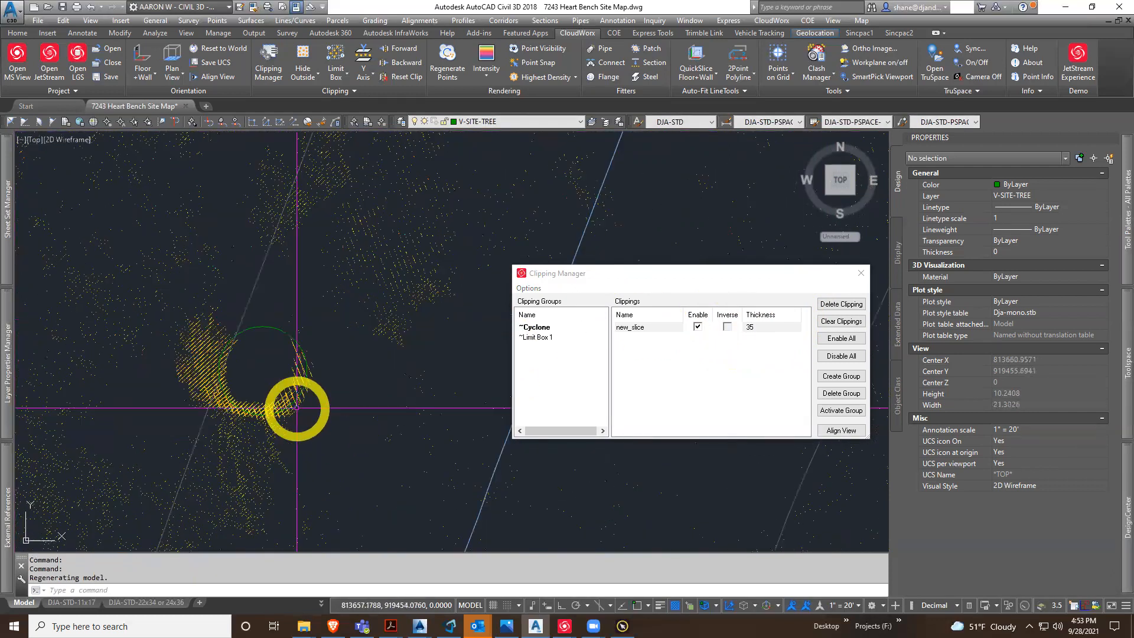
# Set the thickness of new_slice to 30 and then 20 to narrow the points around the existing tree circle
pyautogui.doubleClick(758, 330)
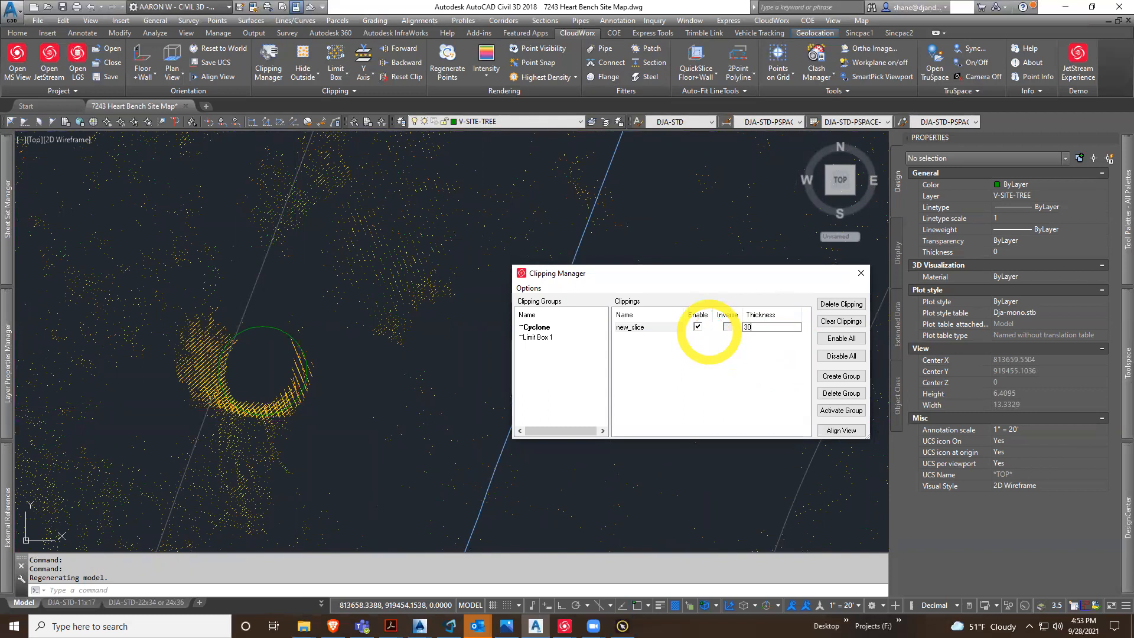
pyautogui.doubleClick(779, 329)
pyautogui.moveTo(778, 328); pyautogui.dragTo(689, 327)
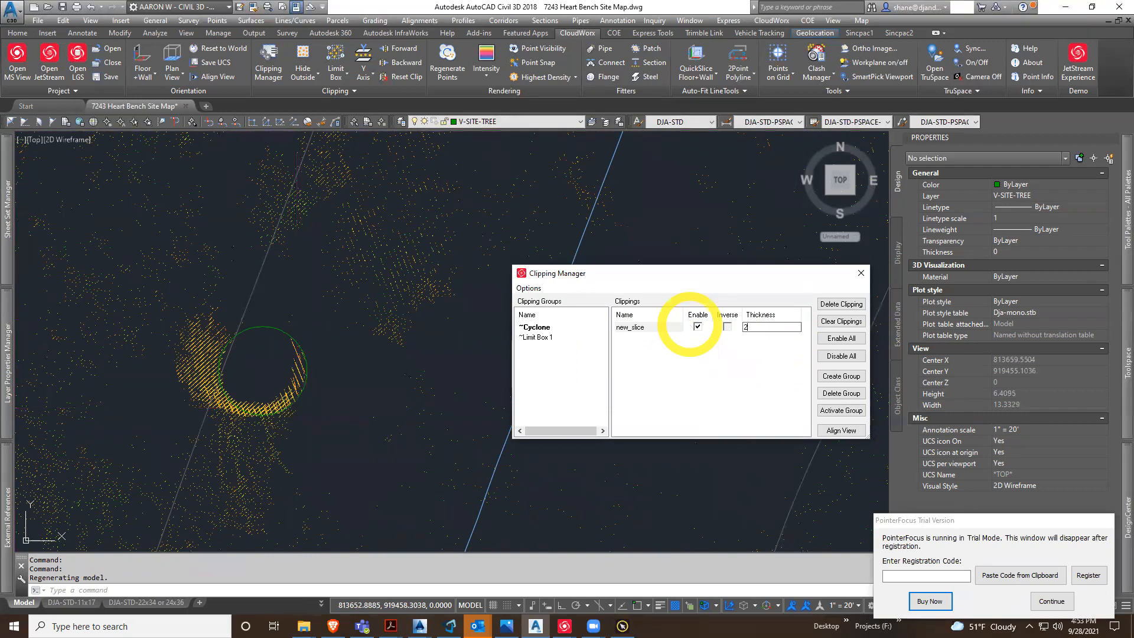
# Move the existing tree circle slightly by its centre to fit the curved edge of the trunk points, and deselect it
pyautogui.moveTo(322, 409); pyautogui.dragTo(406, 422, button='middle')
pyautogui.scroll(2, 405, 423)
pyautogui.moveTo(406, 423); pyautogui.dragTo(371, 448, button='middle')
pyautogui.click(338, 423)
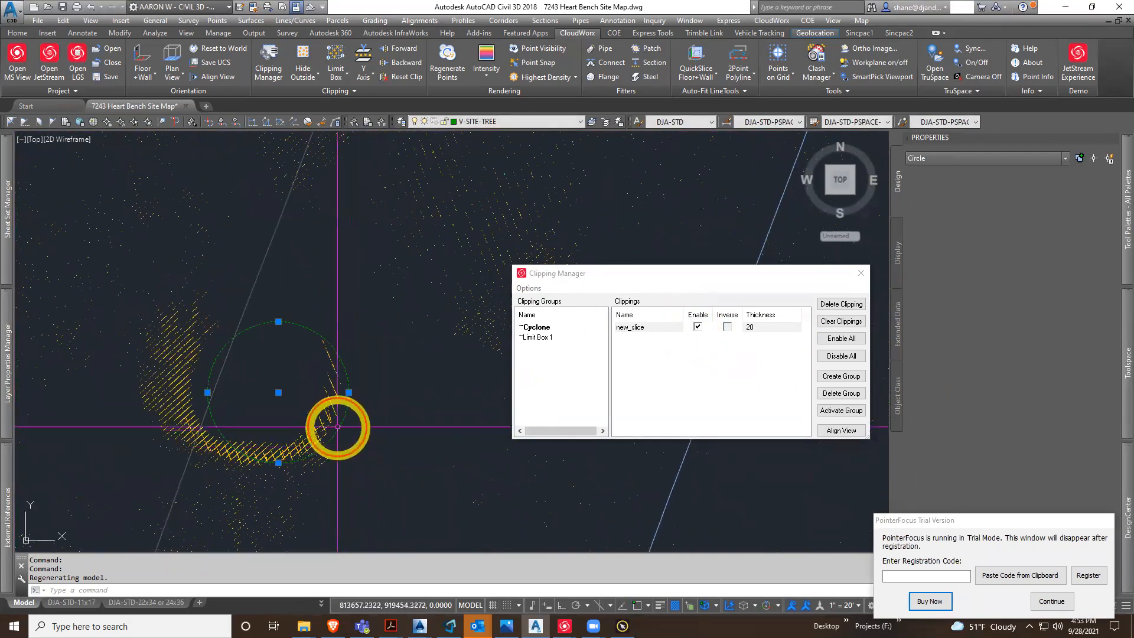
pyautogui.click(278, 392)
pyautogui.press('Escape')
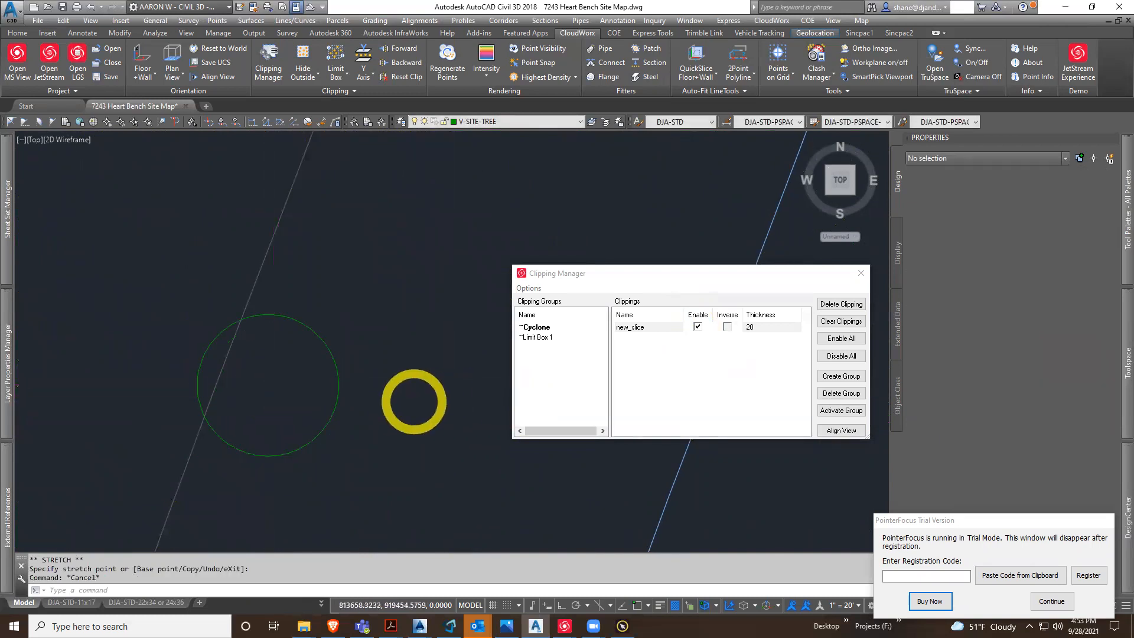
# Dismiss the trial reminder and check how the moved tree circle fits the trunk points
pyautogui.scroll(-6, 417, 400)
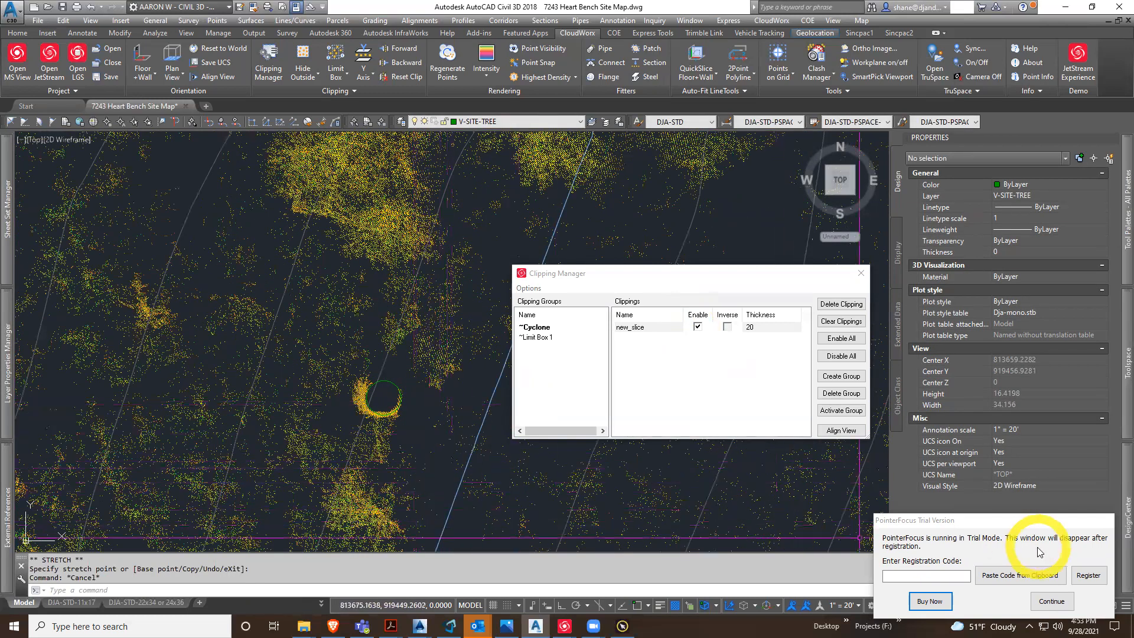
pyautogui.click(1051, 600)
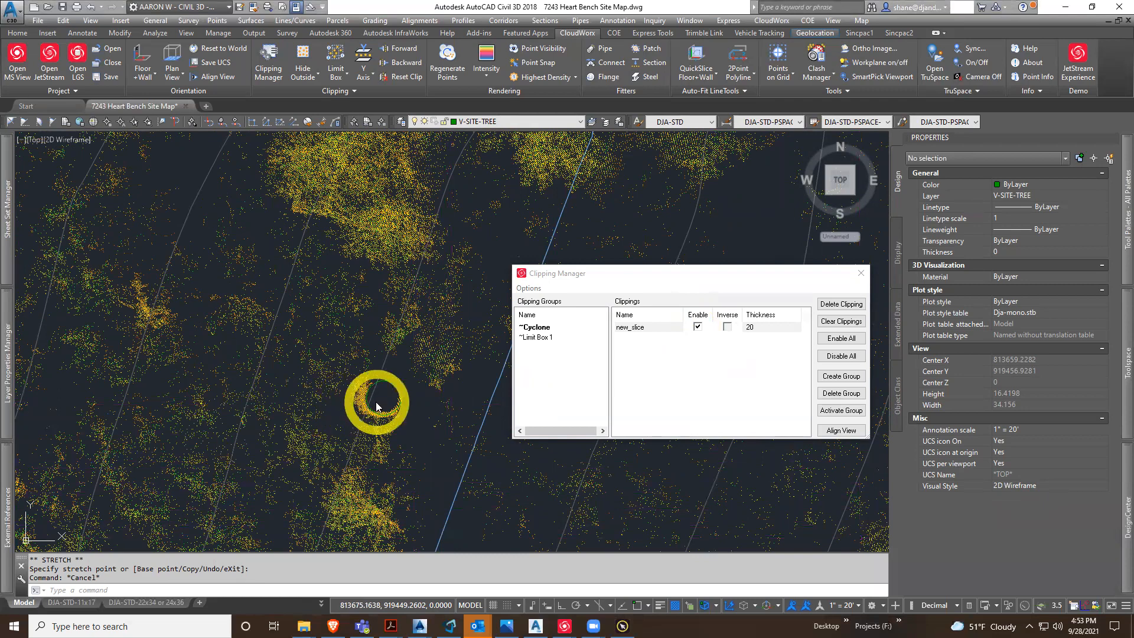
pyautogui.scroll(6, 387, 399)
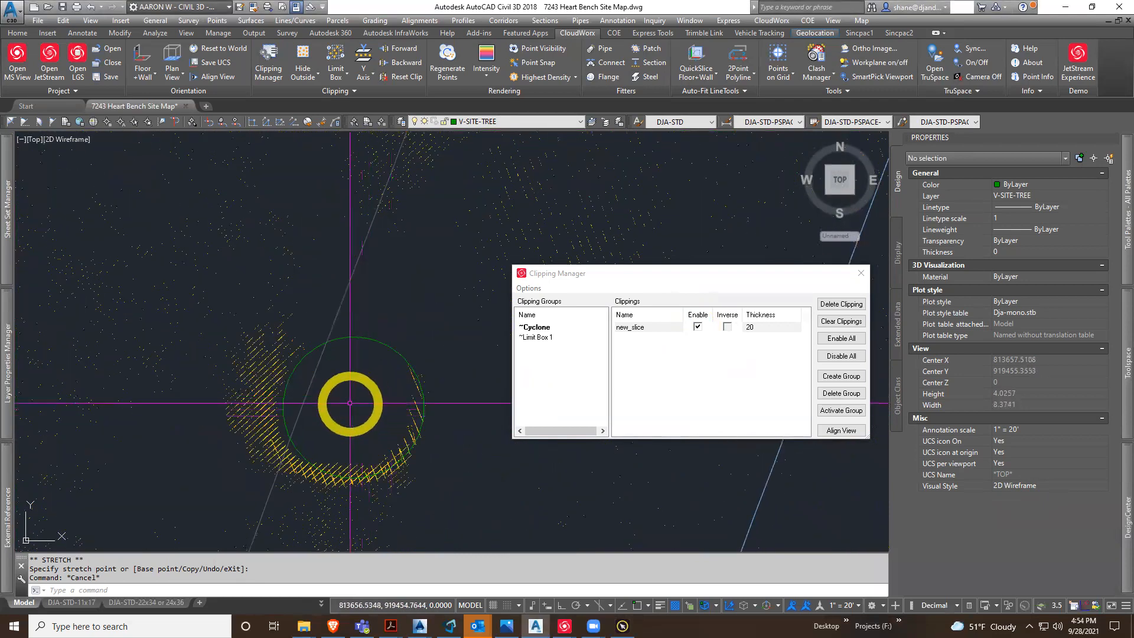
# Examine the sliced points around the trees southeast of the fitted circle and reposition the Clipping Manager dialog
pyautogui.scroll(-10, 350, 403)
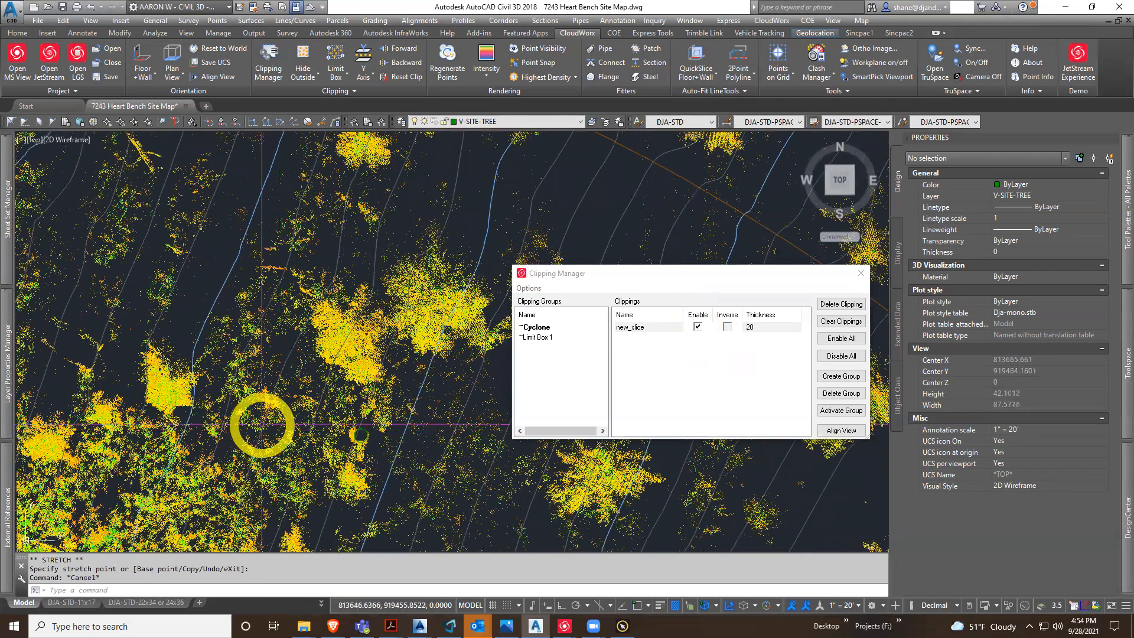
pyautogui.moveTo(268, 455)
pyautogui.mouseDown(button='middle')
pyautogui.moveTo(294, 417)
pyautogui.moveTo(145, 473)
pyautogui.moveTo(228, 451)
pyautogui.moveTo(283, 286)
pyautogui.mouseUp(button='middle')
pyautogui.scroll(2, 423, 259)
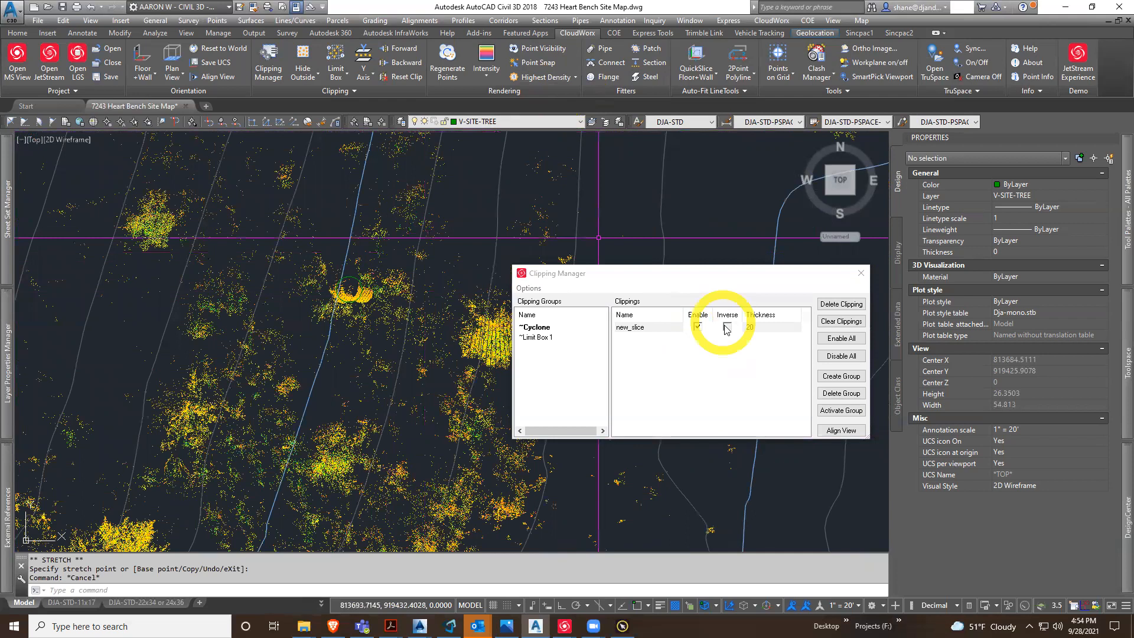
pyautogui.moveTo(702, 281); pyautogui.dragTo(689, 251)
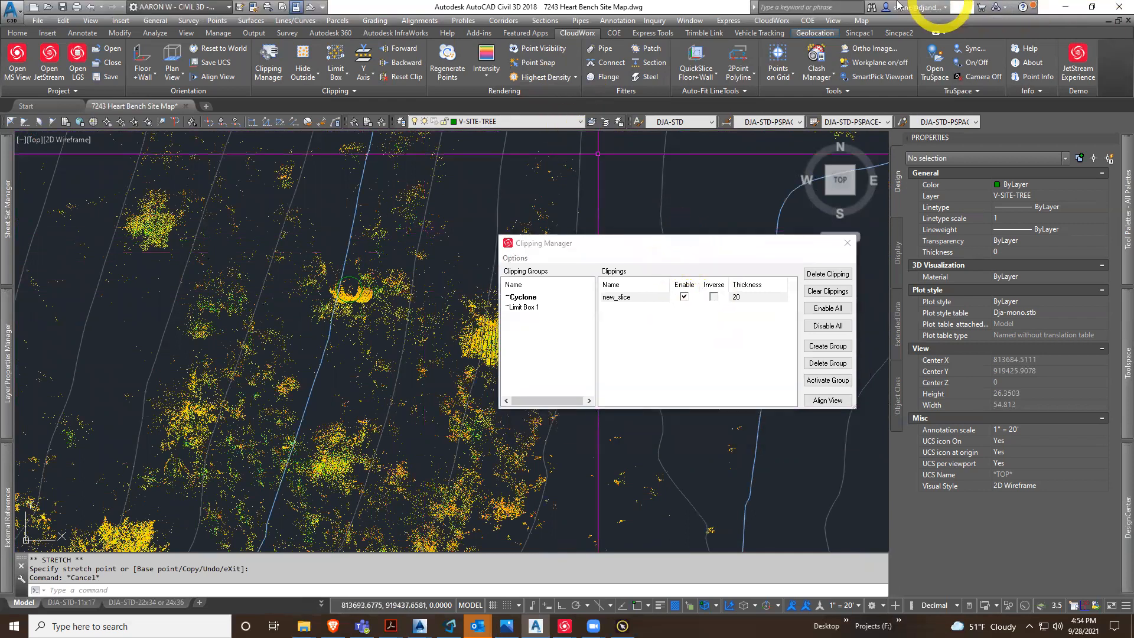